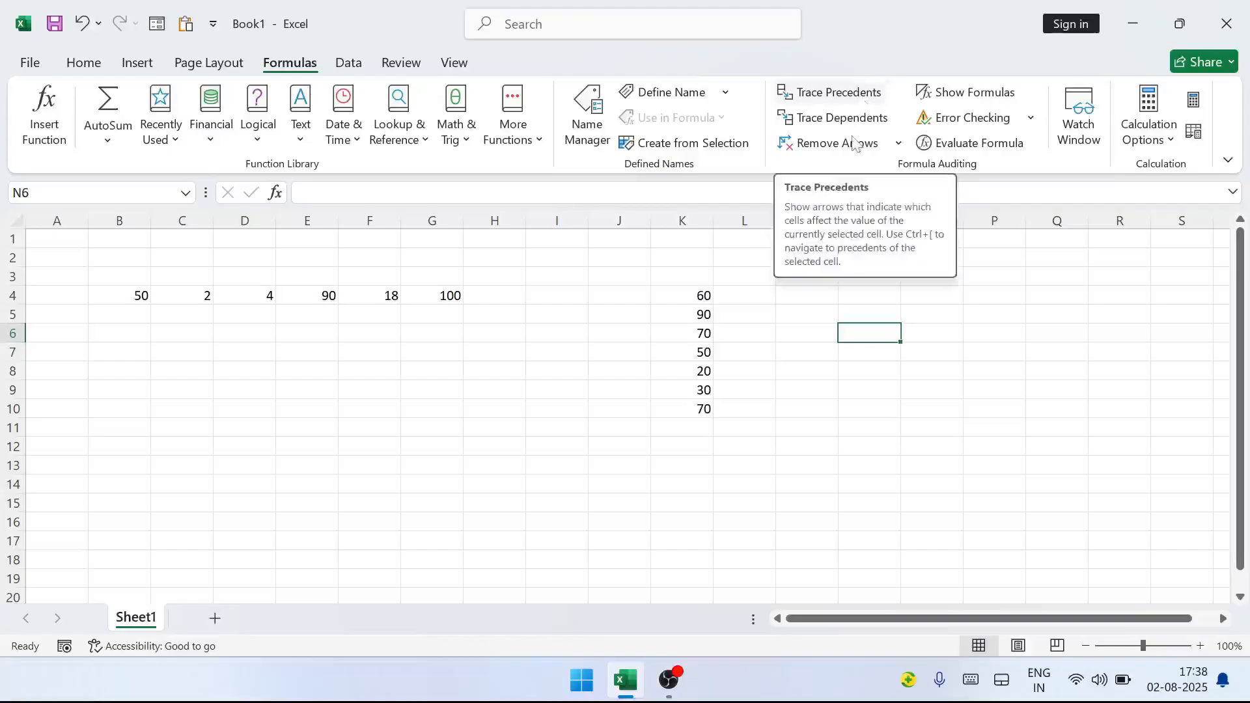
Enter a formula in cell N6 that sums the individual cells K4, K6, K9 and K8
left_click(893, 423)
left_click(869, 333)
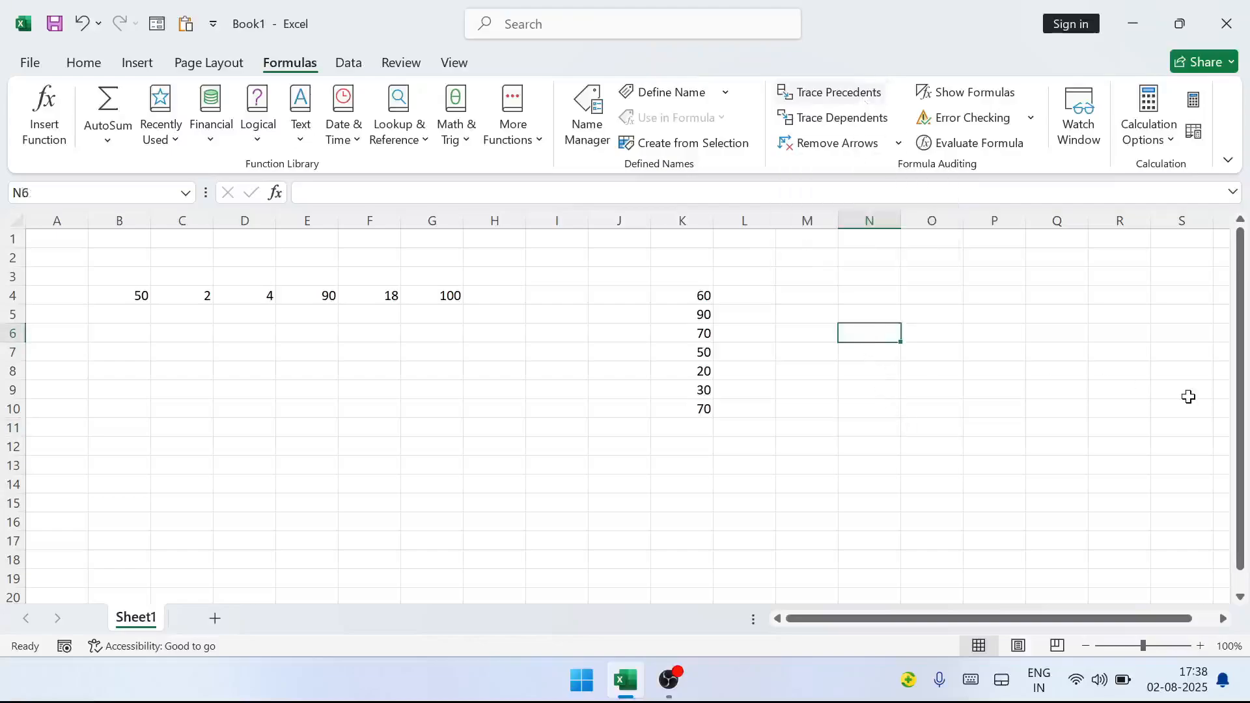
type("=sum")
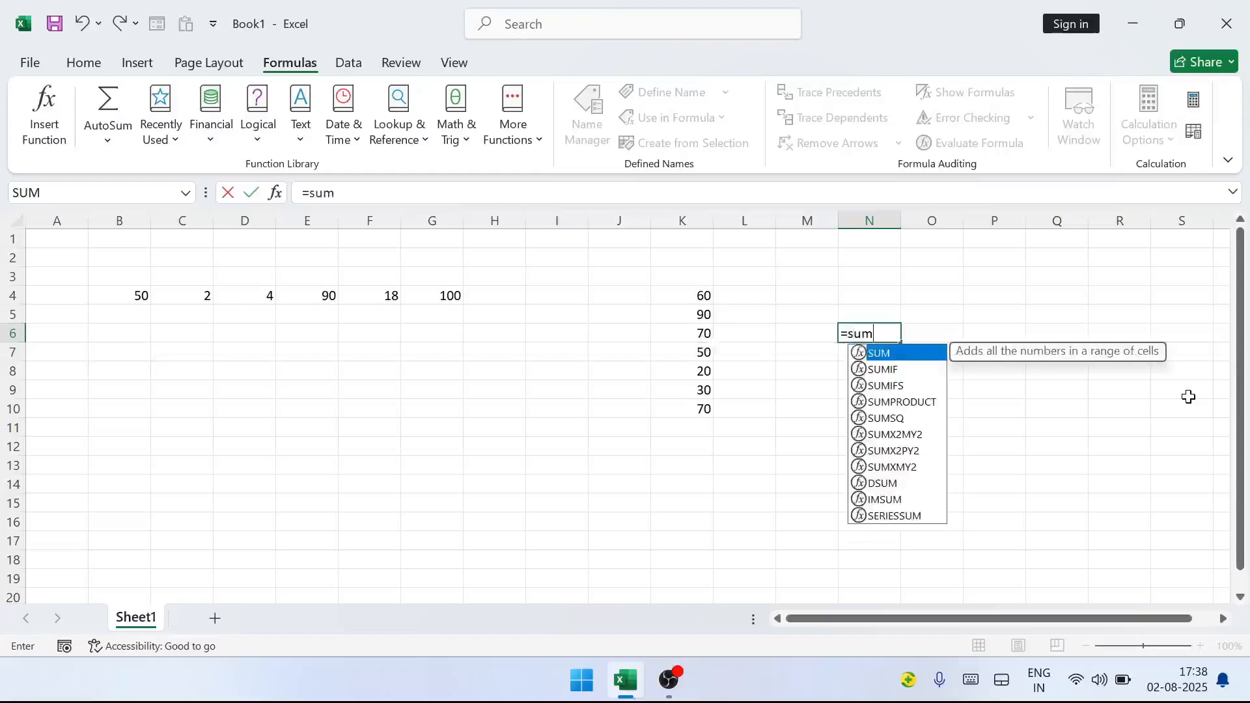
key("Tab")
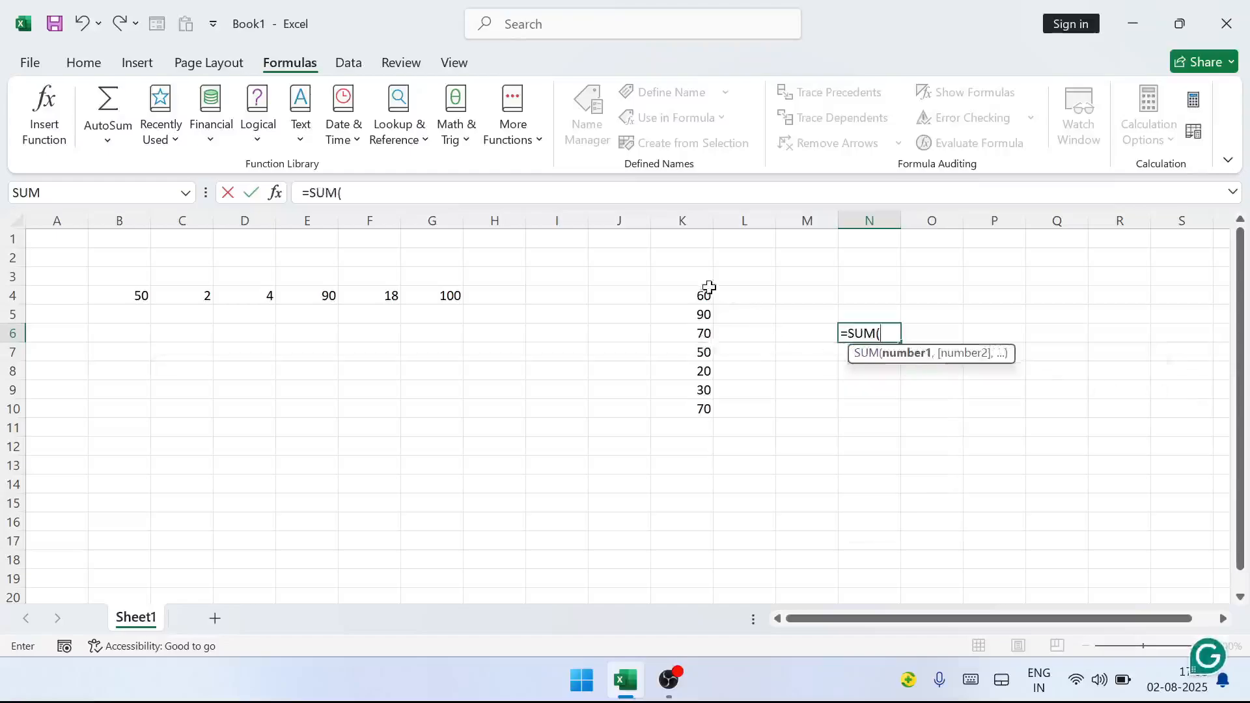
left_click(690, 294)
type(",")
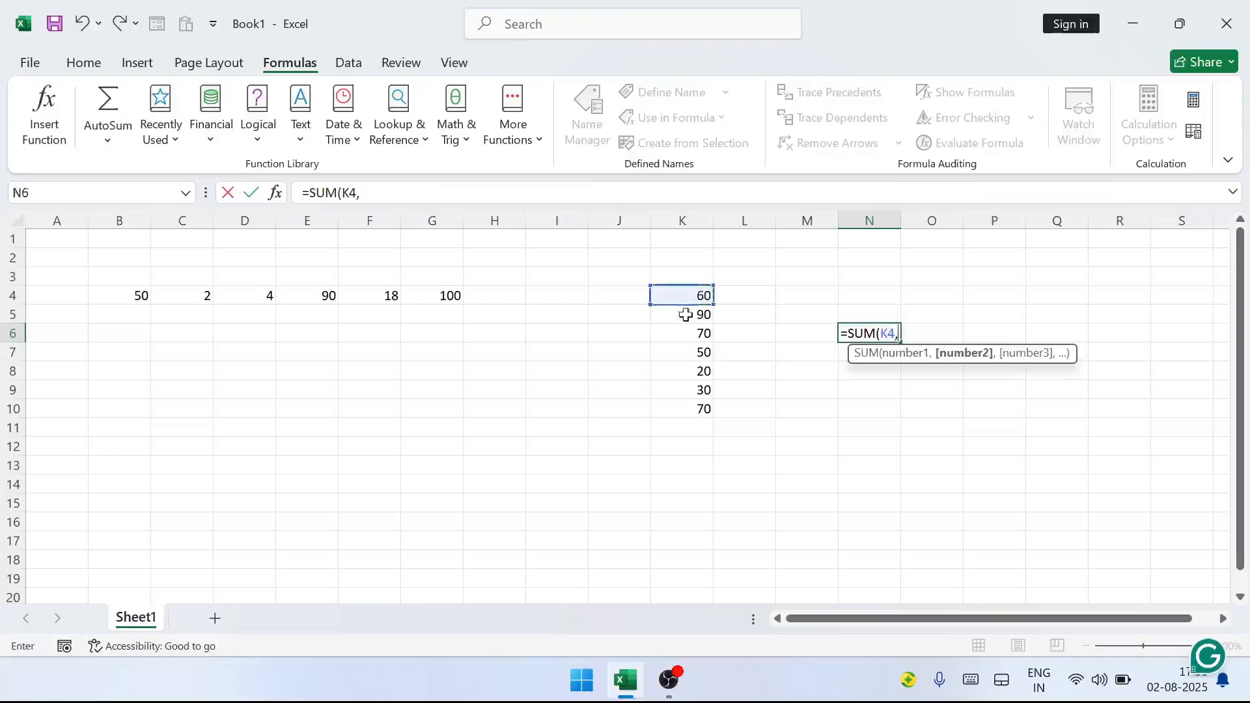
left_click(687, 338)
type(",")
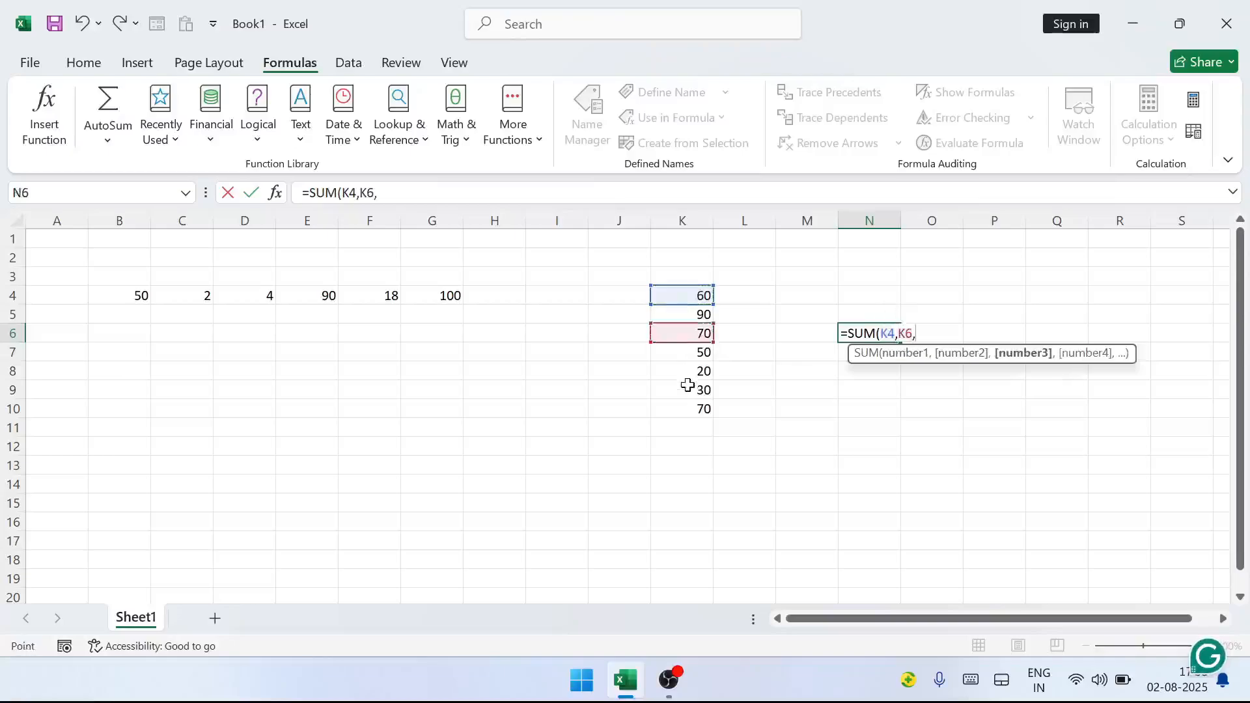
left_click(687, 385)
type(",")
left_click(688, 369)
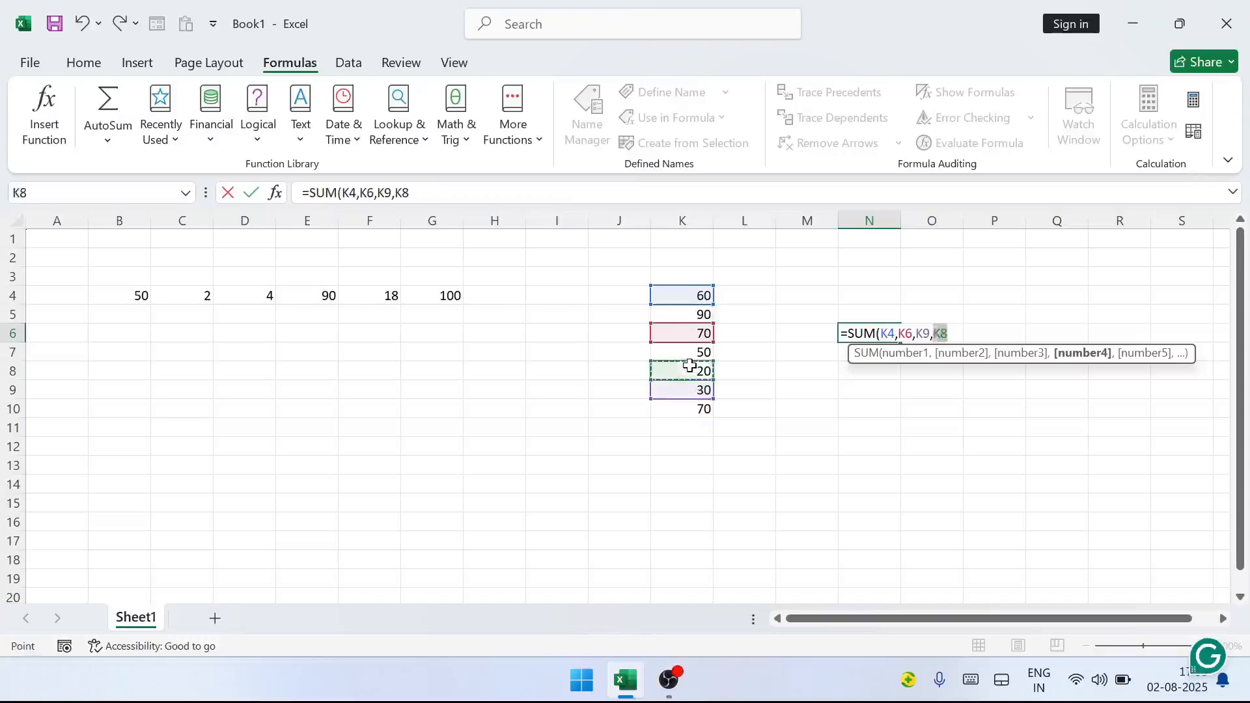
type(")")
key("Return")
Trace the precedents of the SUM formula in cell N6
left_click(951, 433)
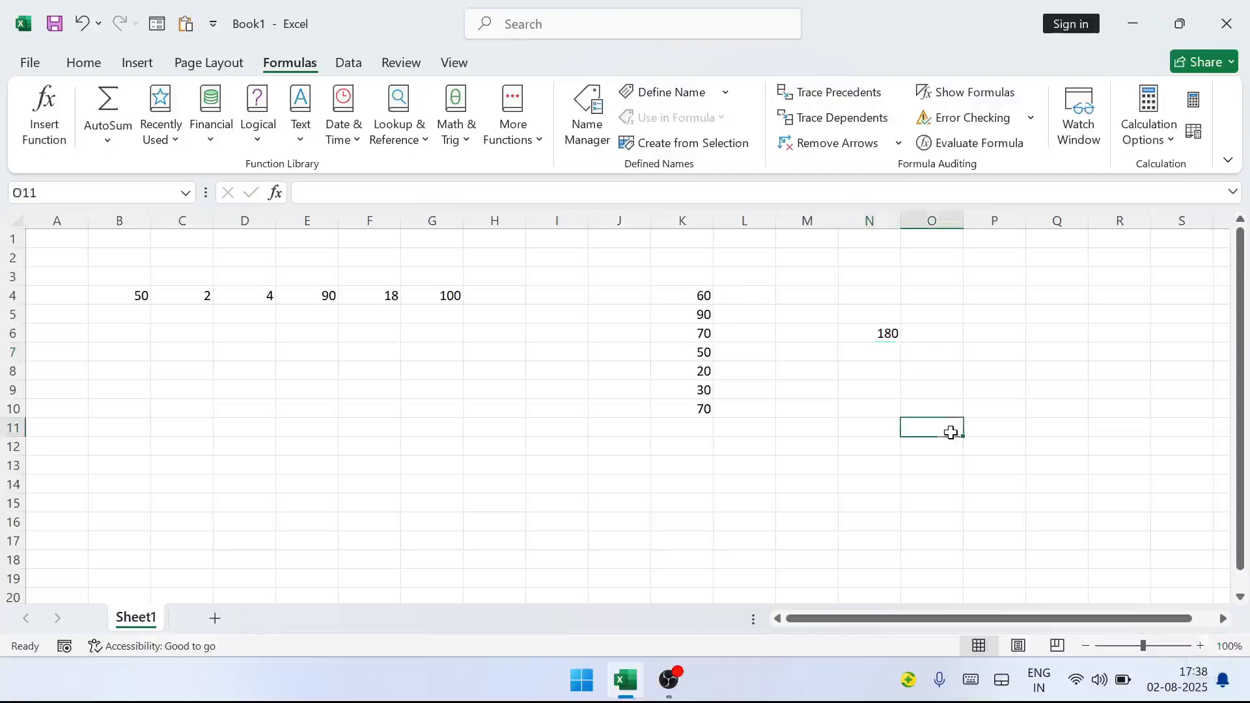
left_click(882, 332)
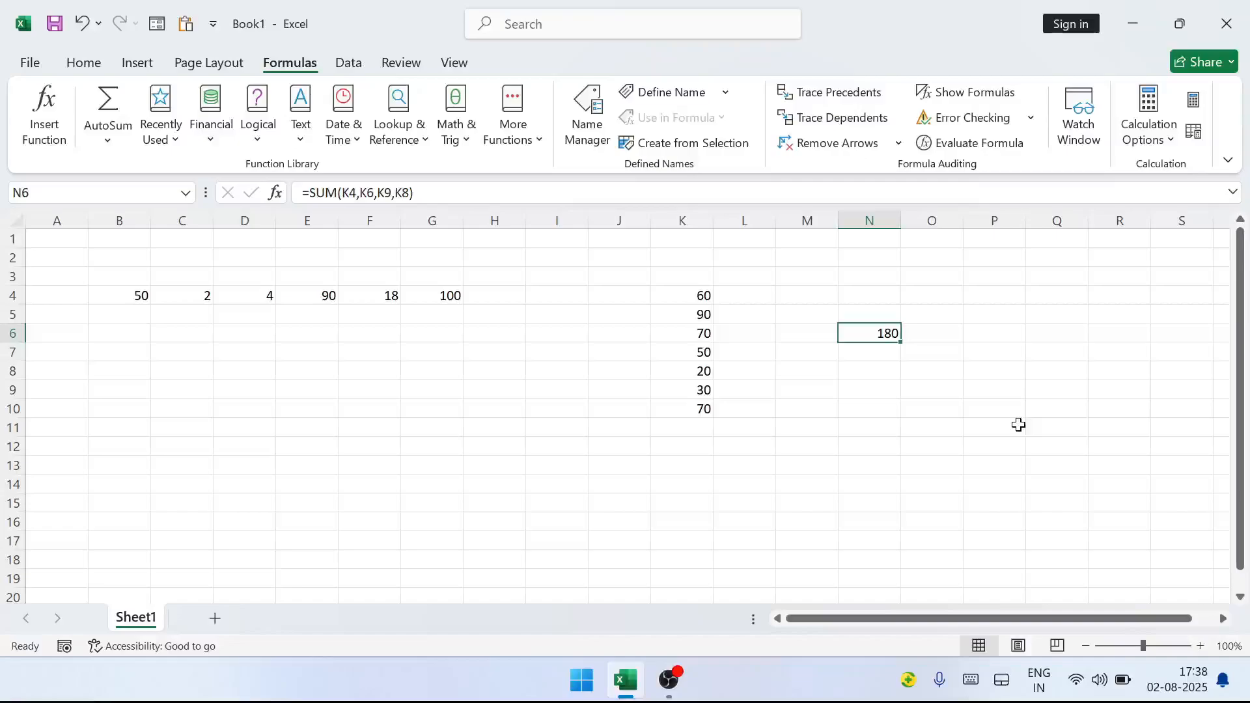
left_click(814, 103)
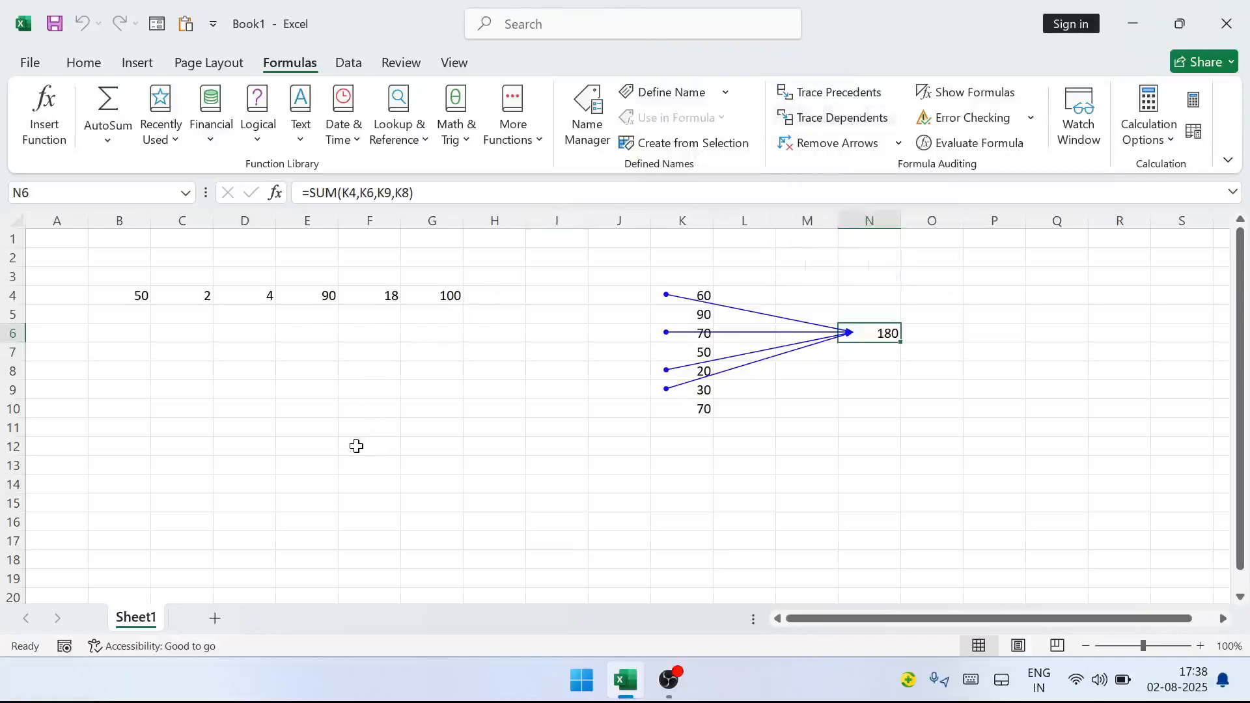
Enter a formula in cell D10 that sums the individual cells B4, D4, E4 and G4
left_click(263, 405)
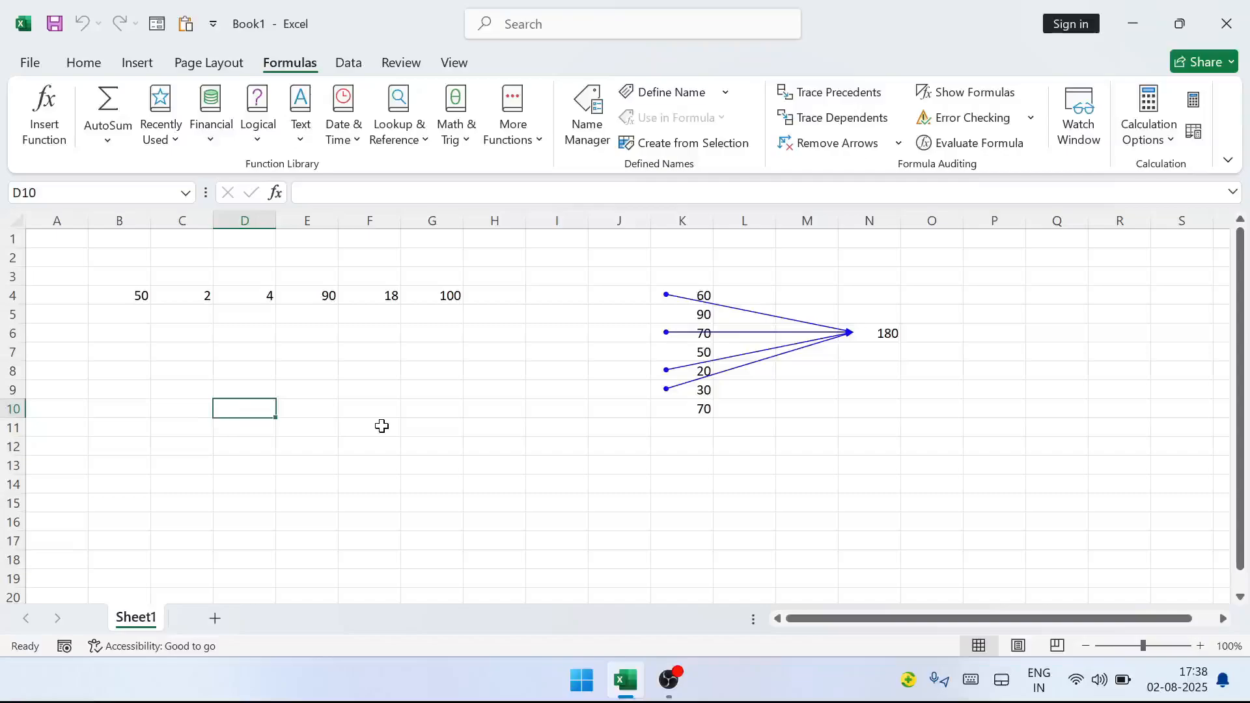
type("=SUM(")
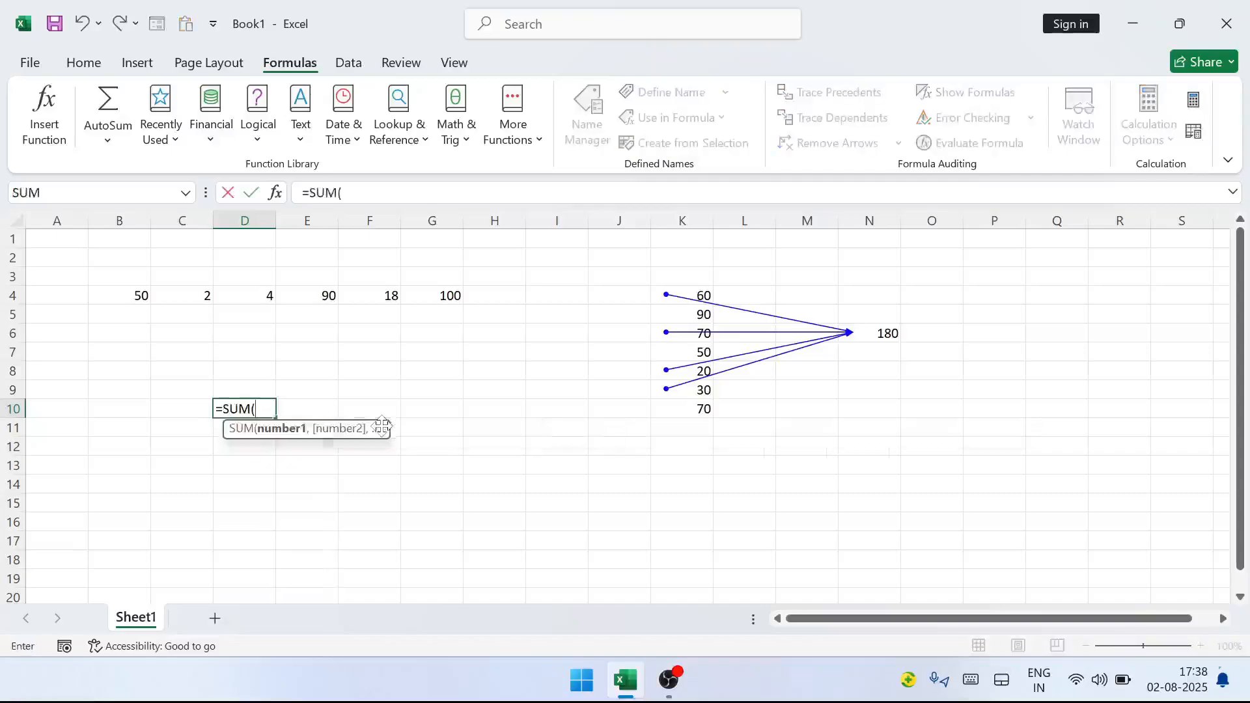
left_click(138, 295)
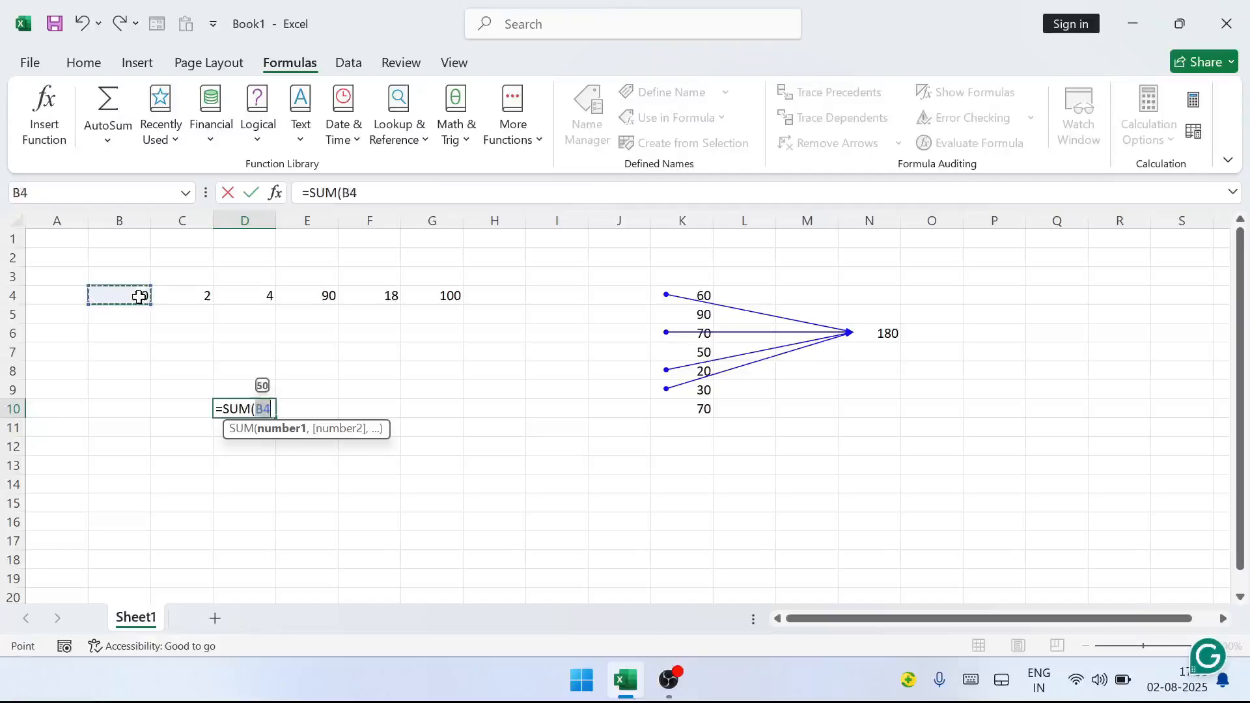
type(",")
left_click(246, 297)
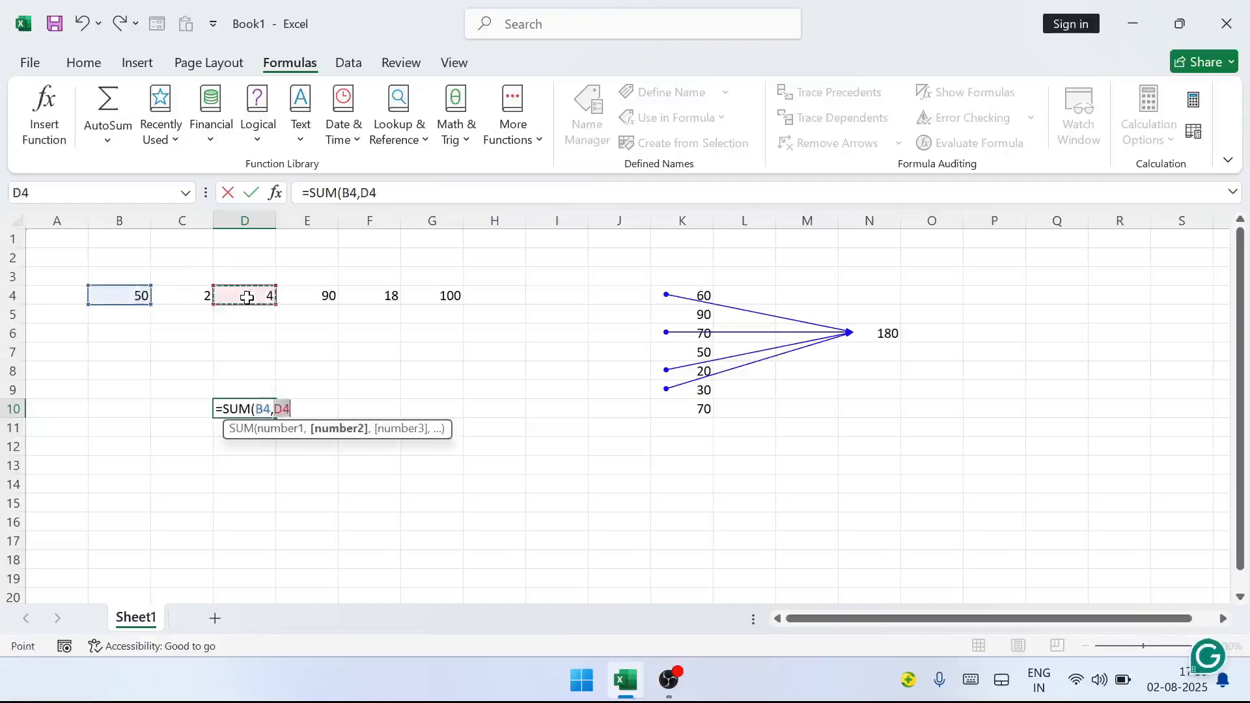
type(",")
left_click(330, 300)
type(",")
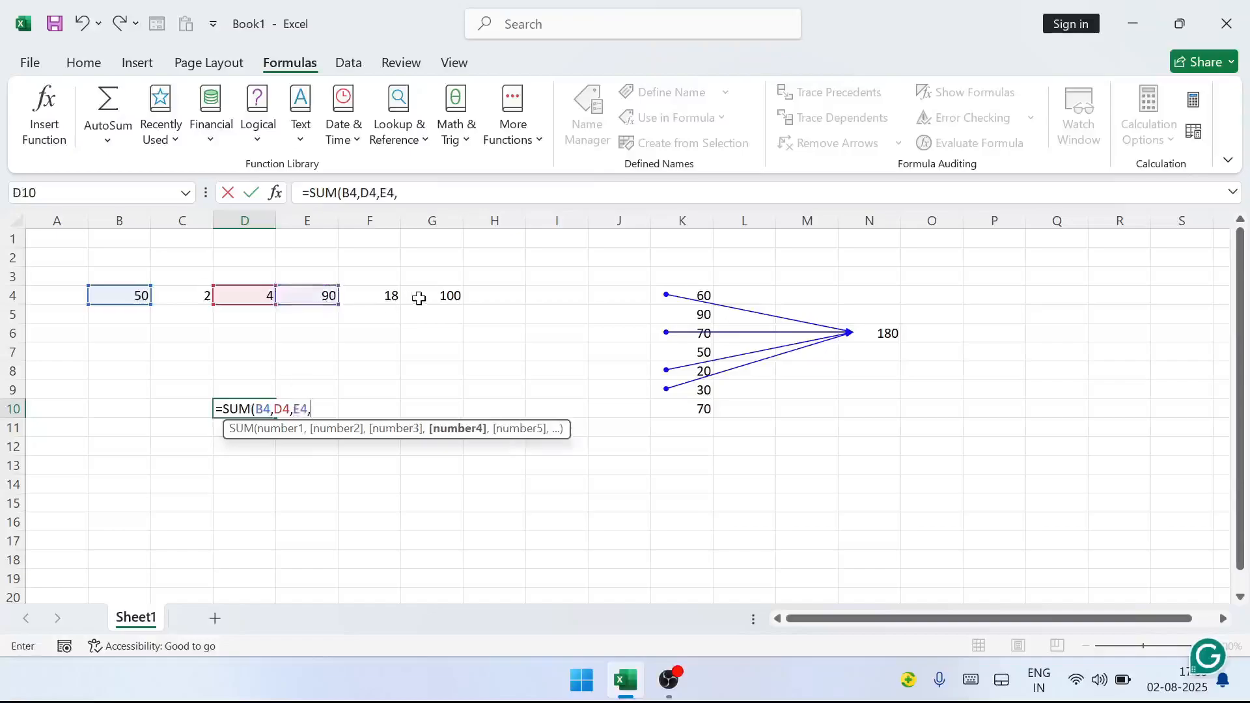
left_click(420, 297)
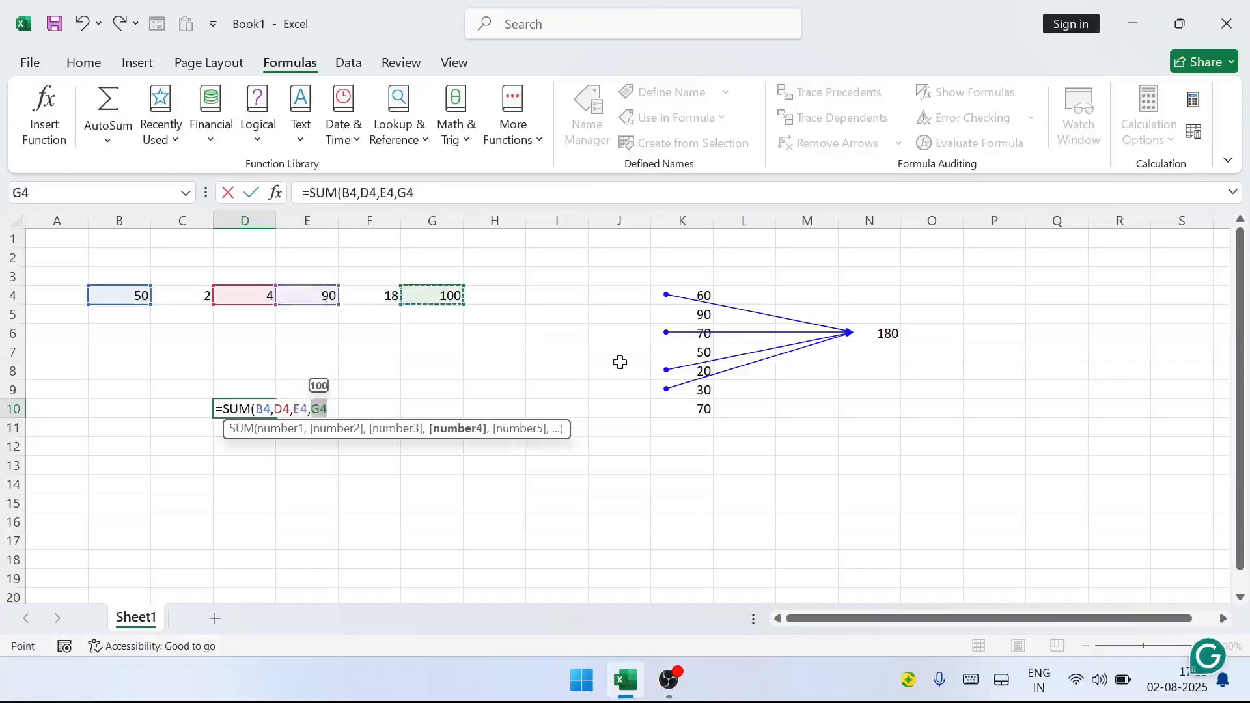
type(")")
key("Return")
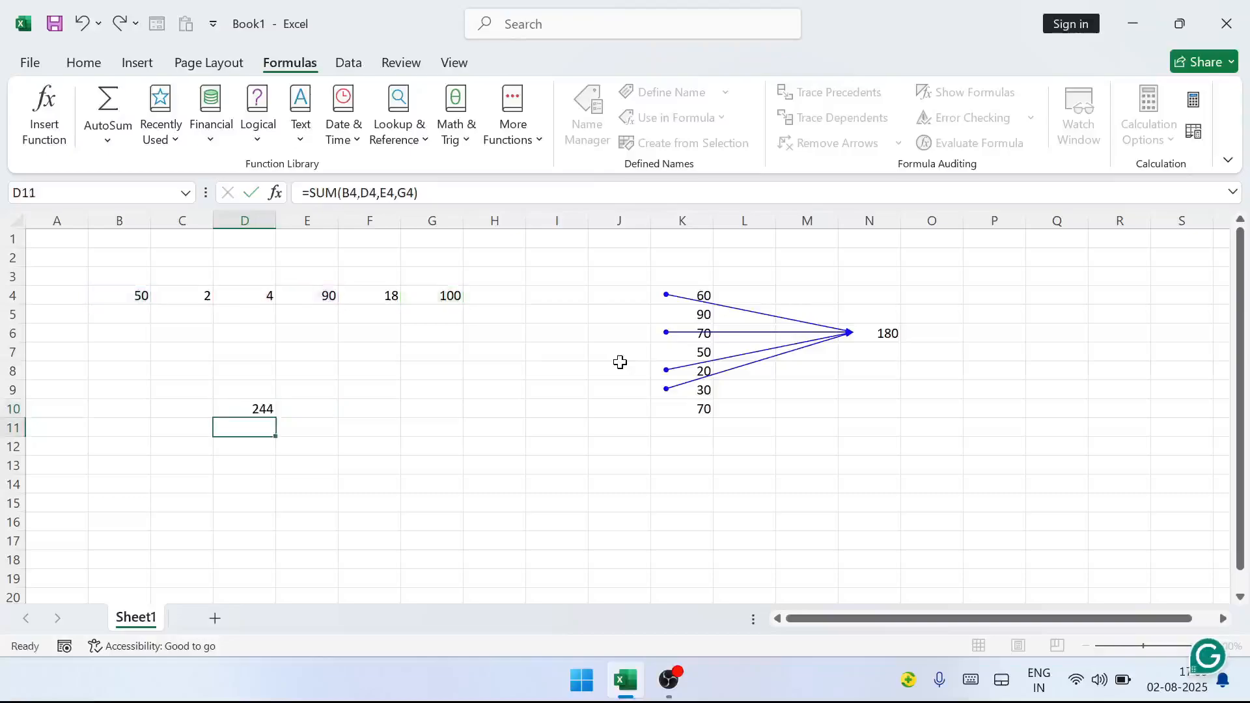
Enter a formula in cell B12 that sums the individual cells F4, G4, B4 and D4
left_click(123, 448)
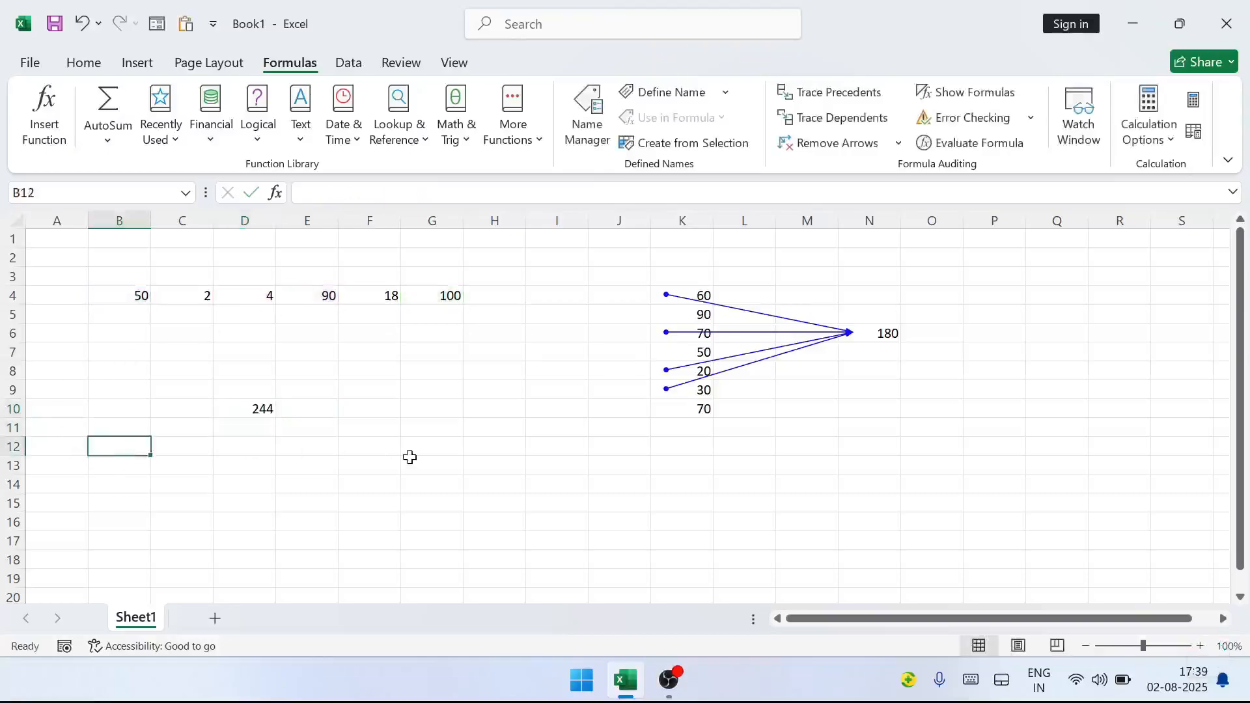
type("=sum")
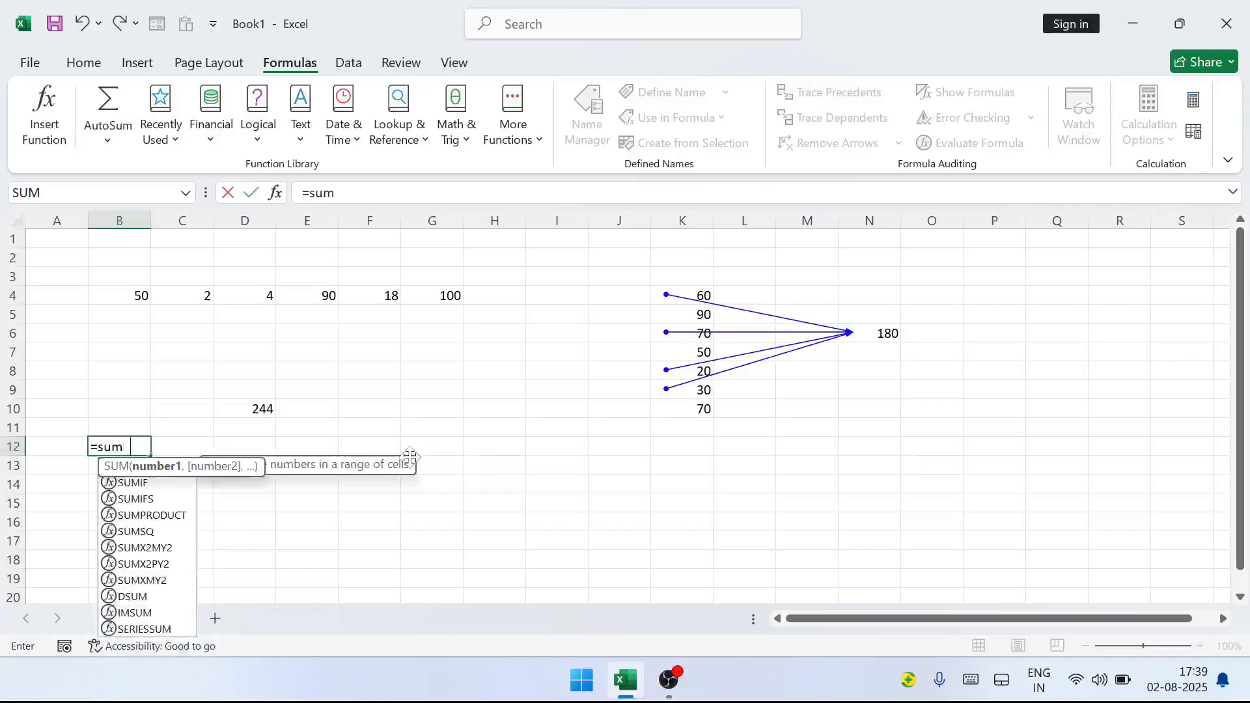
key("Tab")
left_click(392, 296)
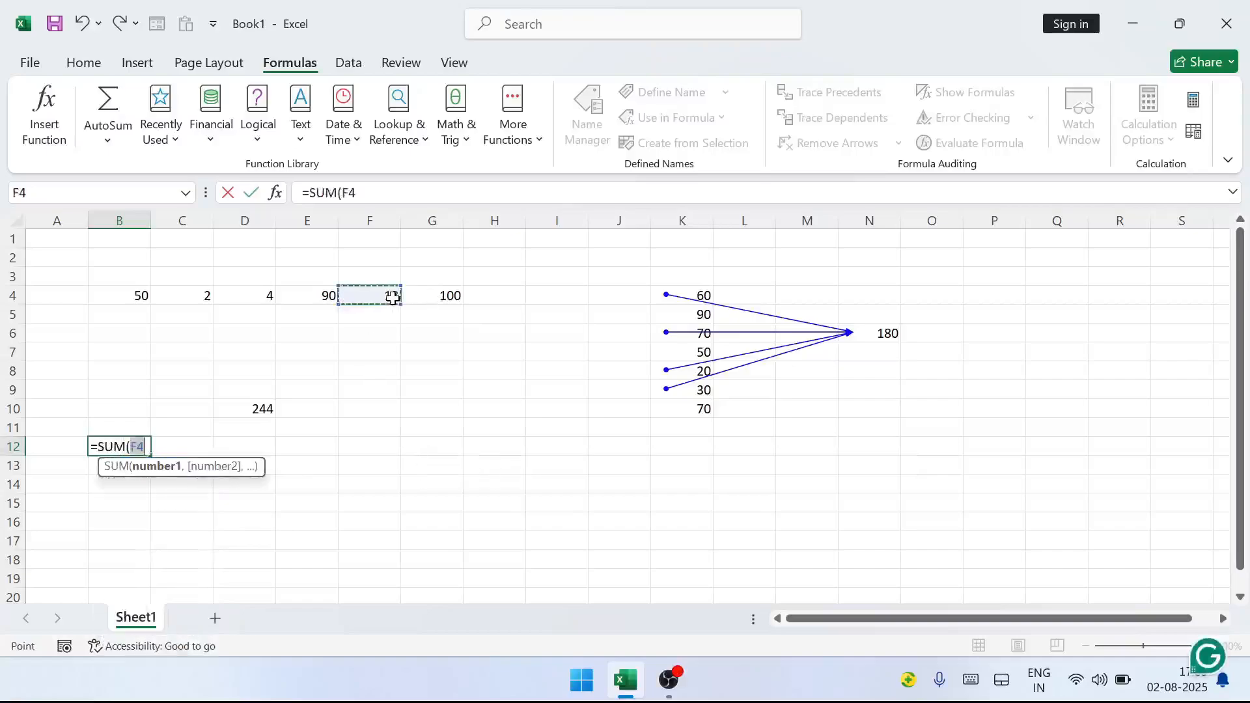
type(",")
left_click(433, 276)
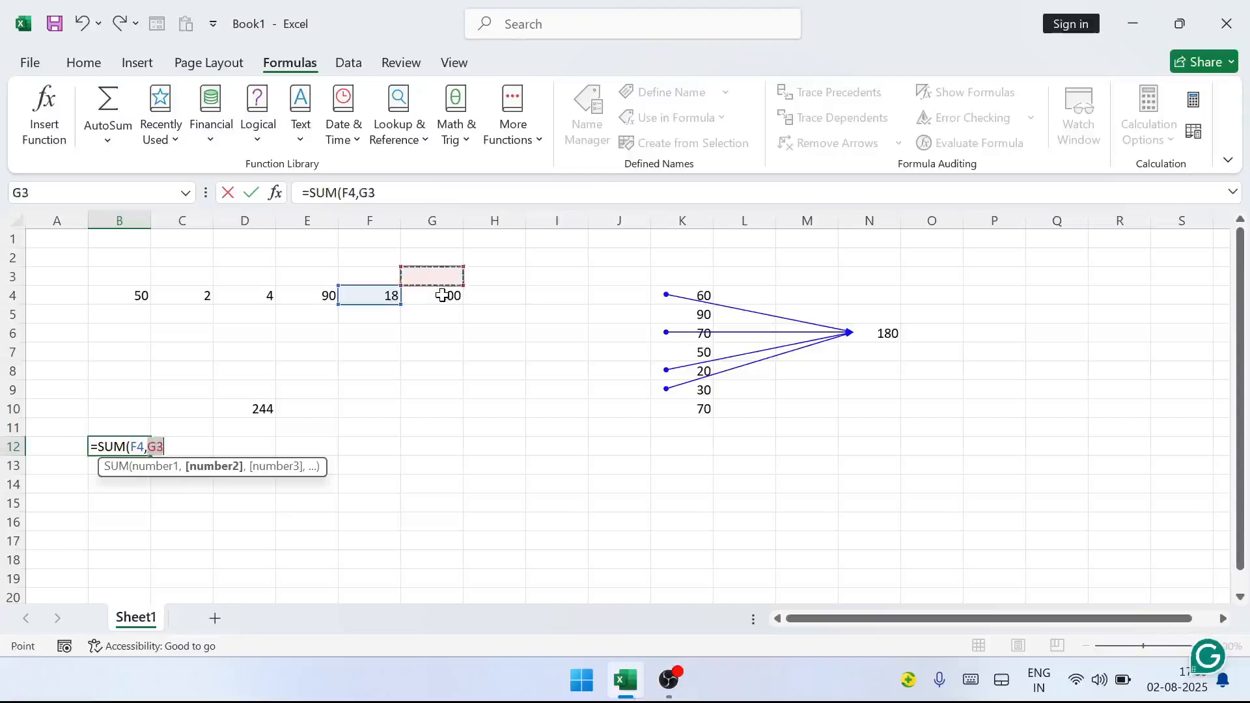
left_click(442, 295)
type(",")
left_click(138, 294)
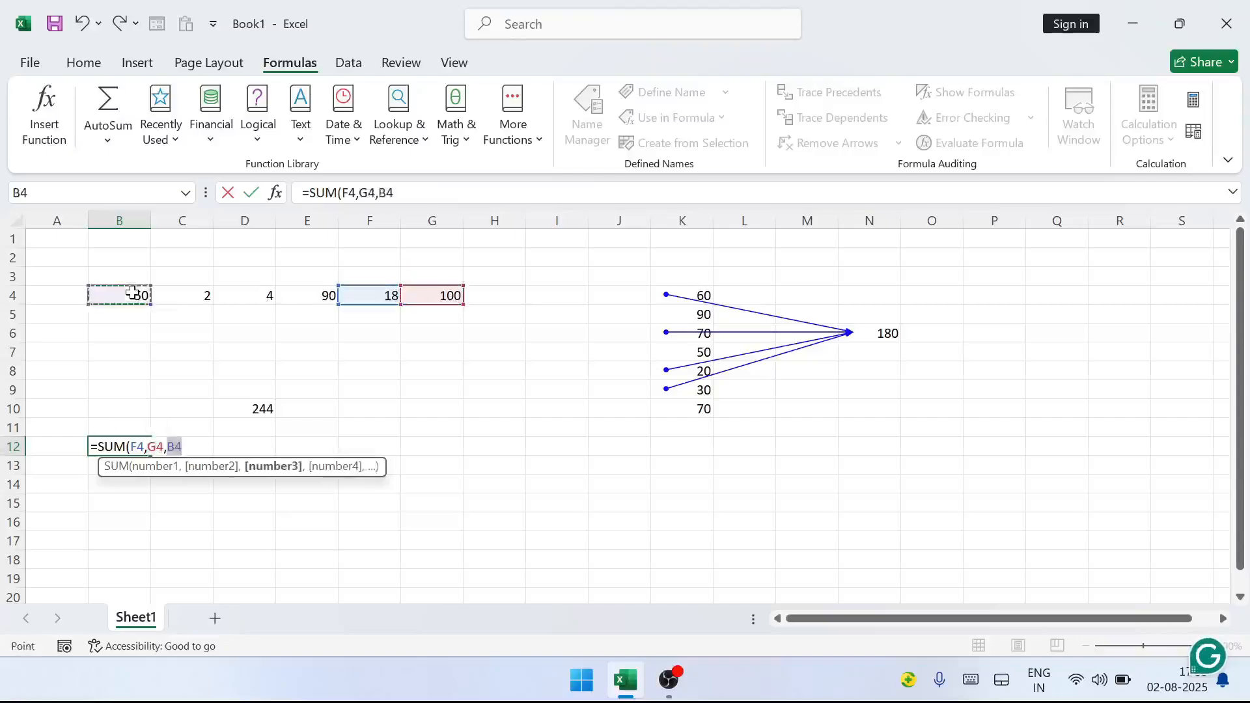
type(",")
left_click(257, 298)
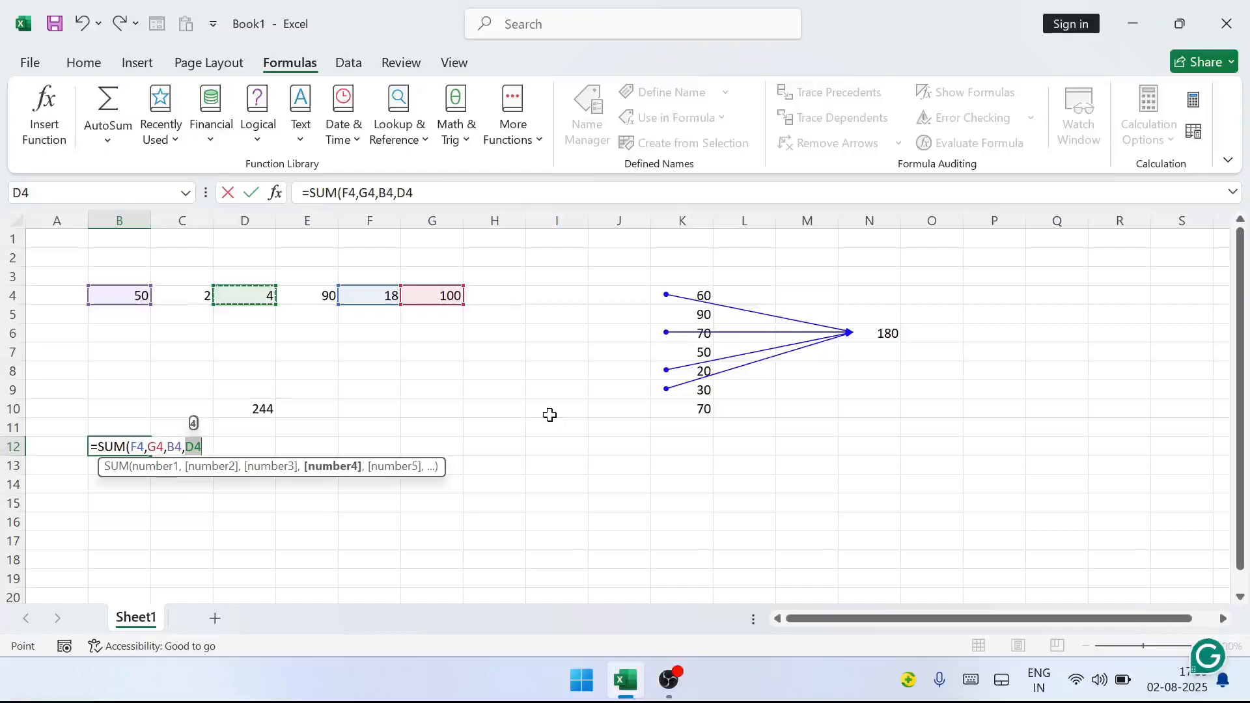
type(")")
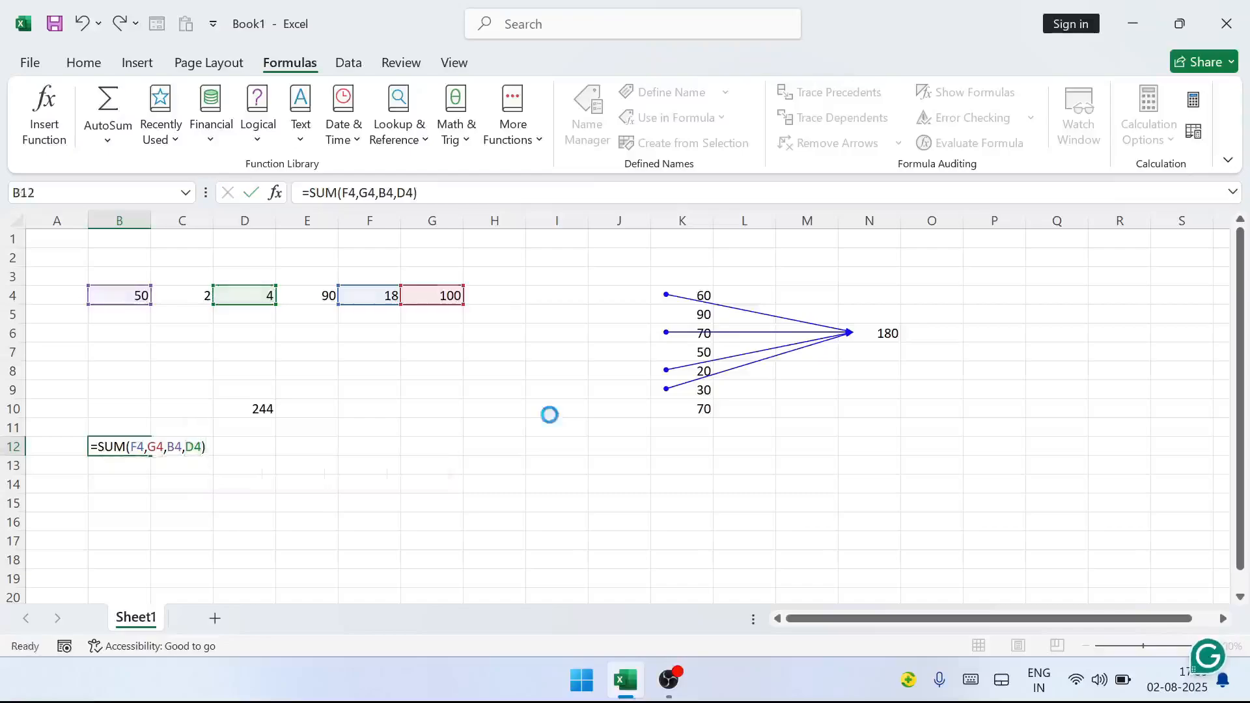
key("Return")
Enter a formula in cell F13 that sums the individual cells B4, E4, G4 and F4
left_click(360, 464)
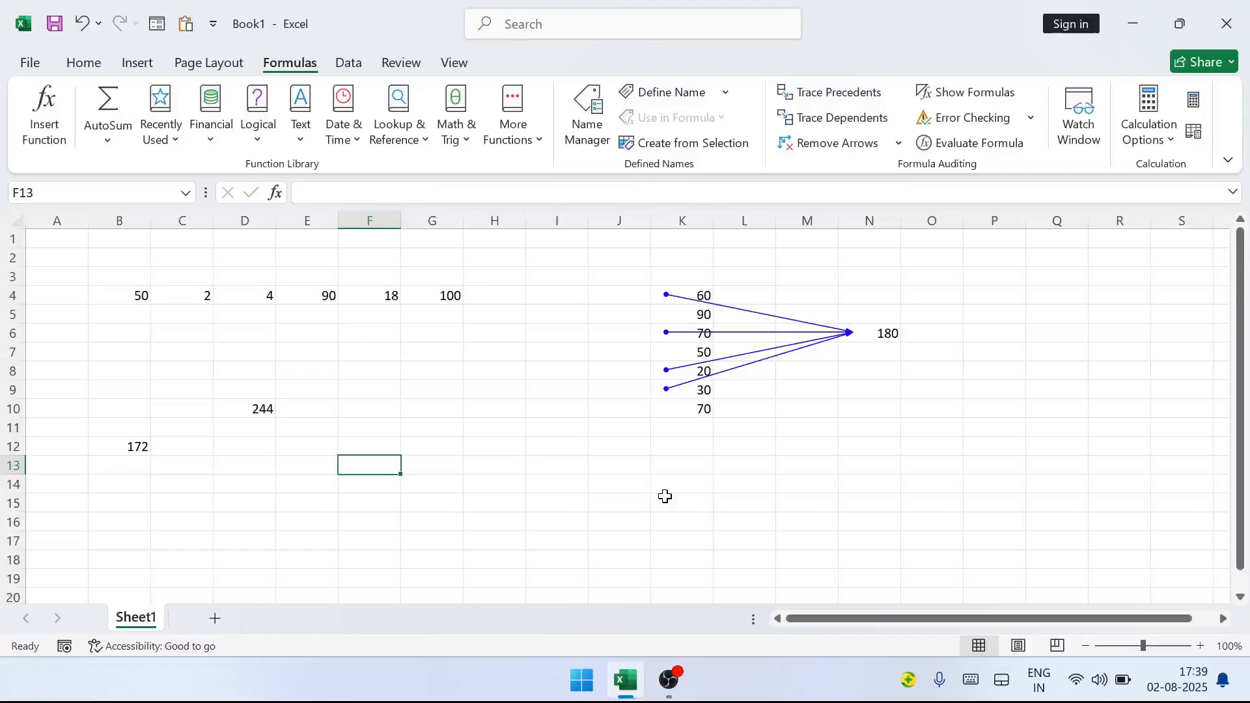
type("=sum")
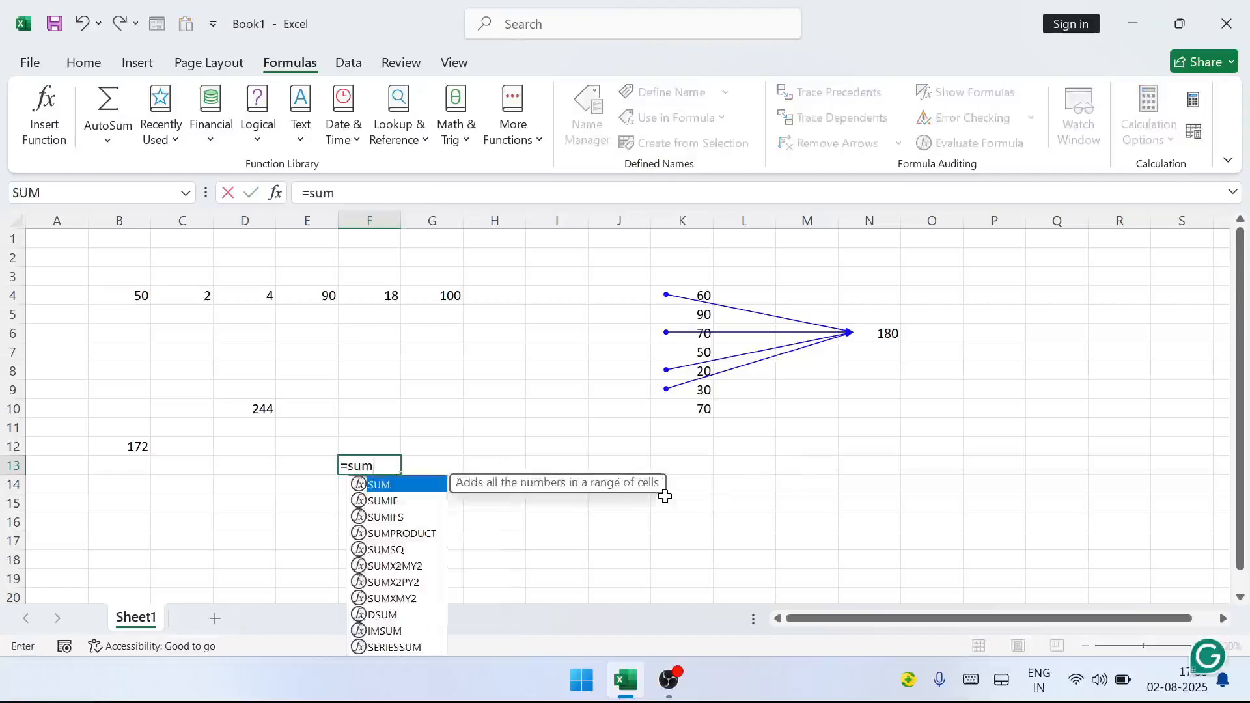
key("Tab")
left_click(140, 293)
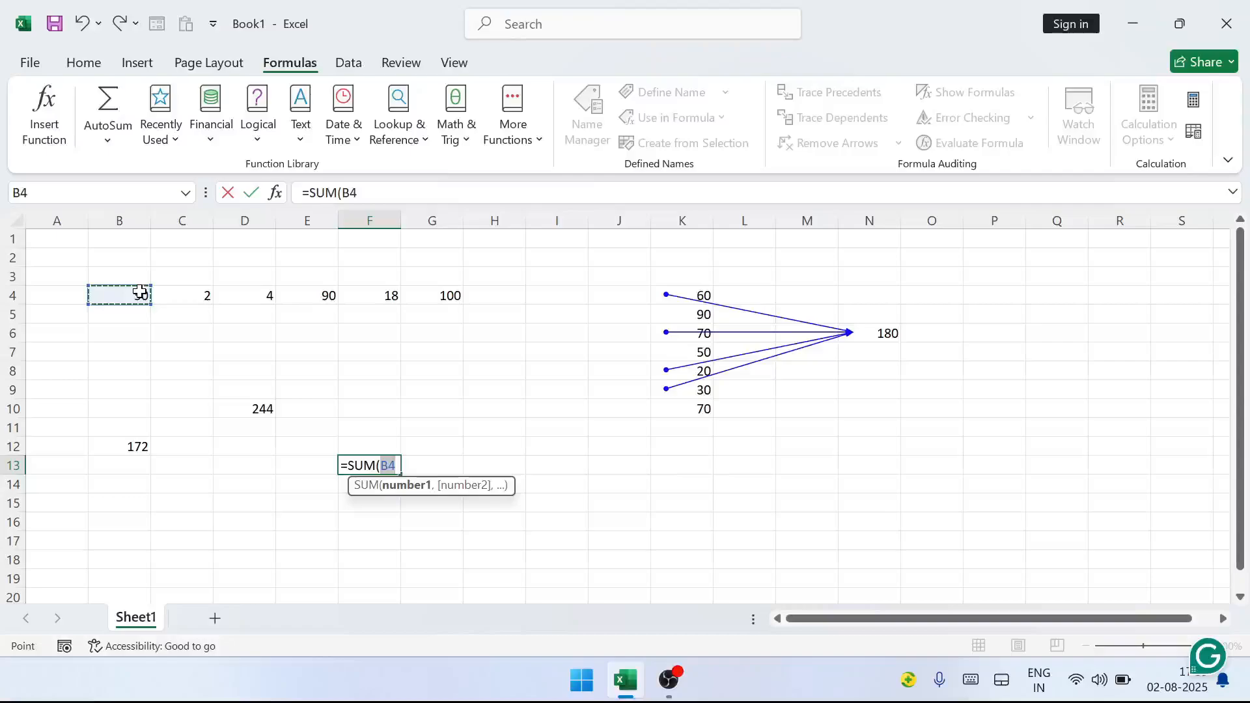
type(",")
left_click(316, 297)
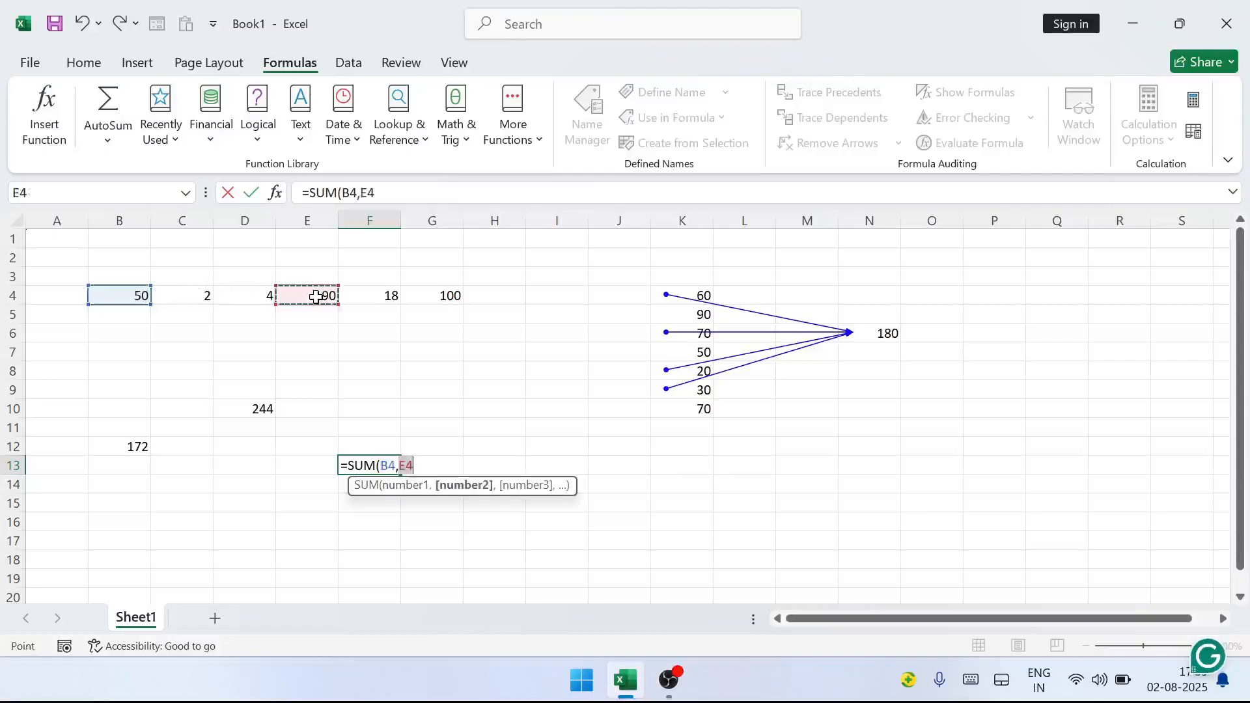
type(",")
left_click(453, 297)
type(",")
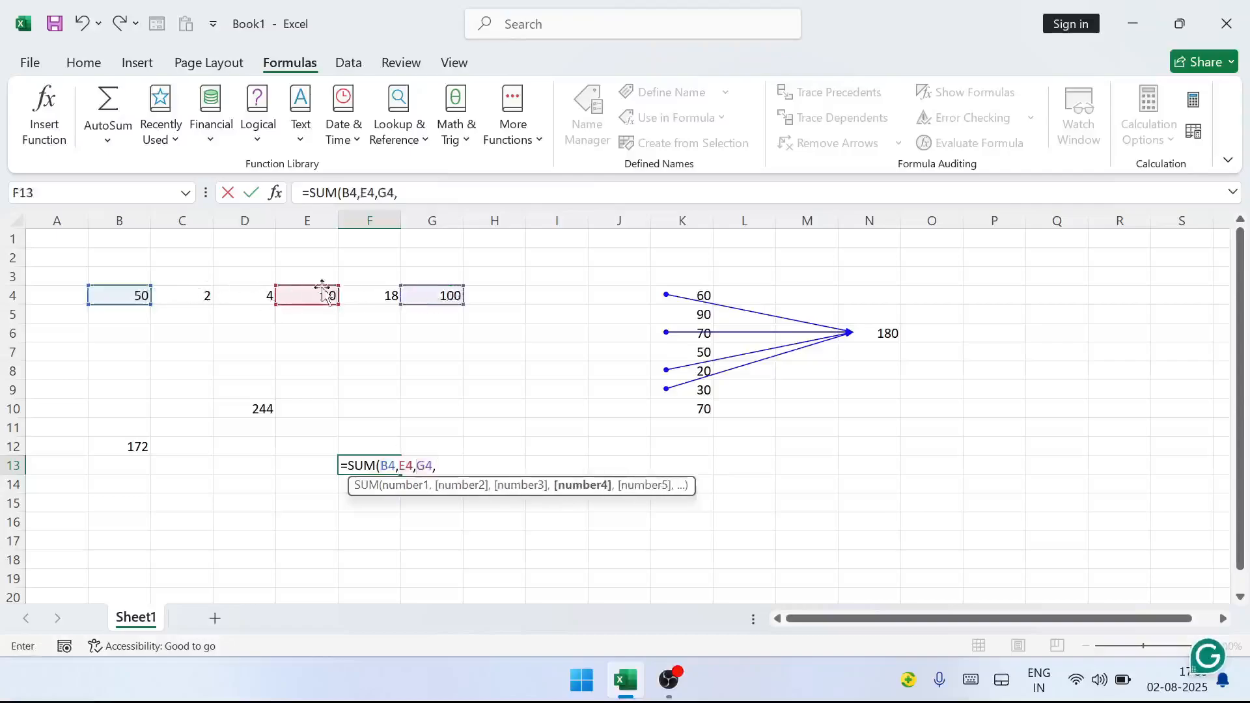
left_click(370, 297)
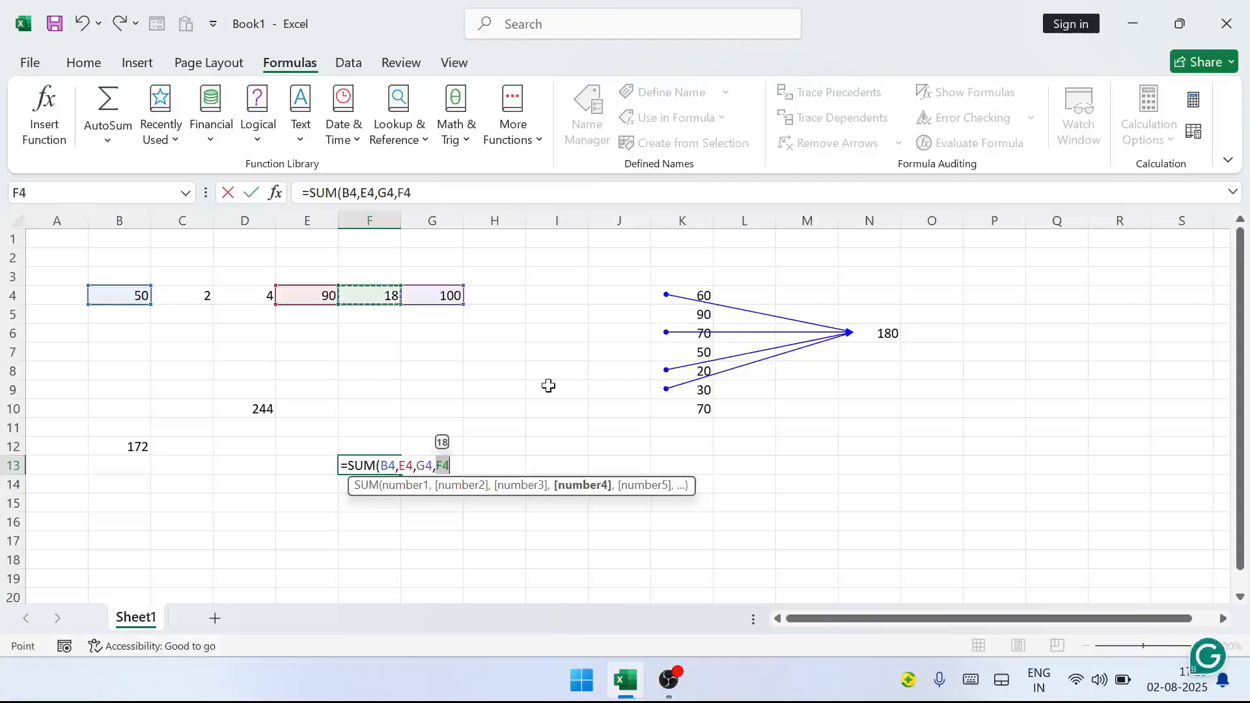
type(")")
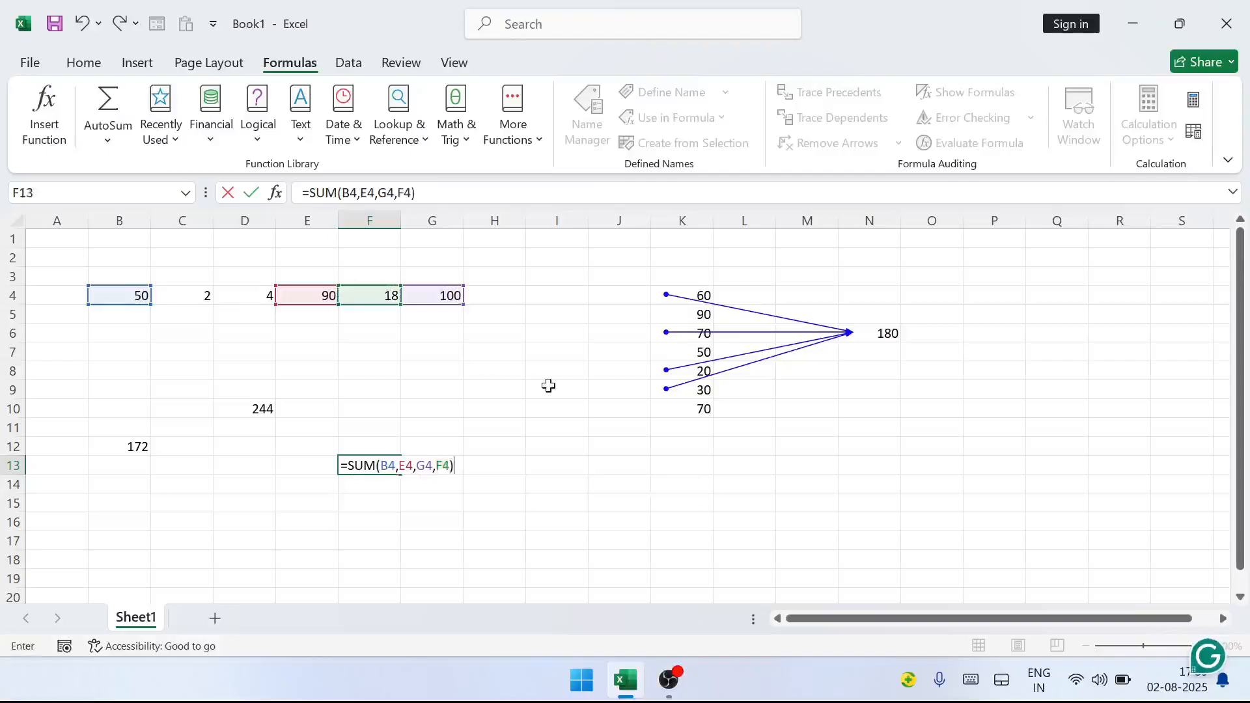
key("ctrl+Return")
key("Return")
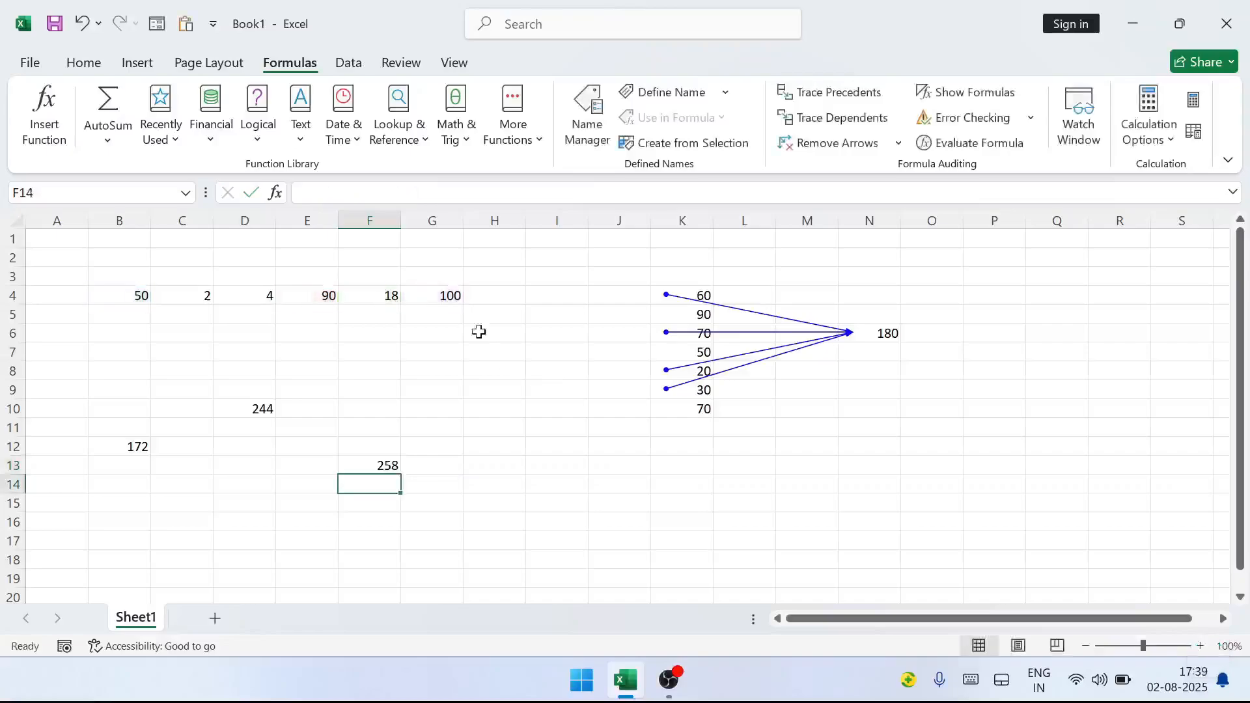
Trace the dependents of cell B4 and change the cell's value to 200
left_click(138, 298)
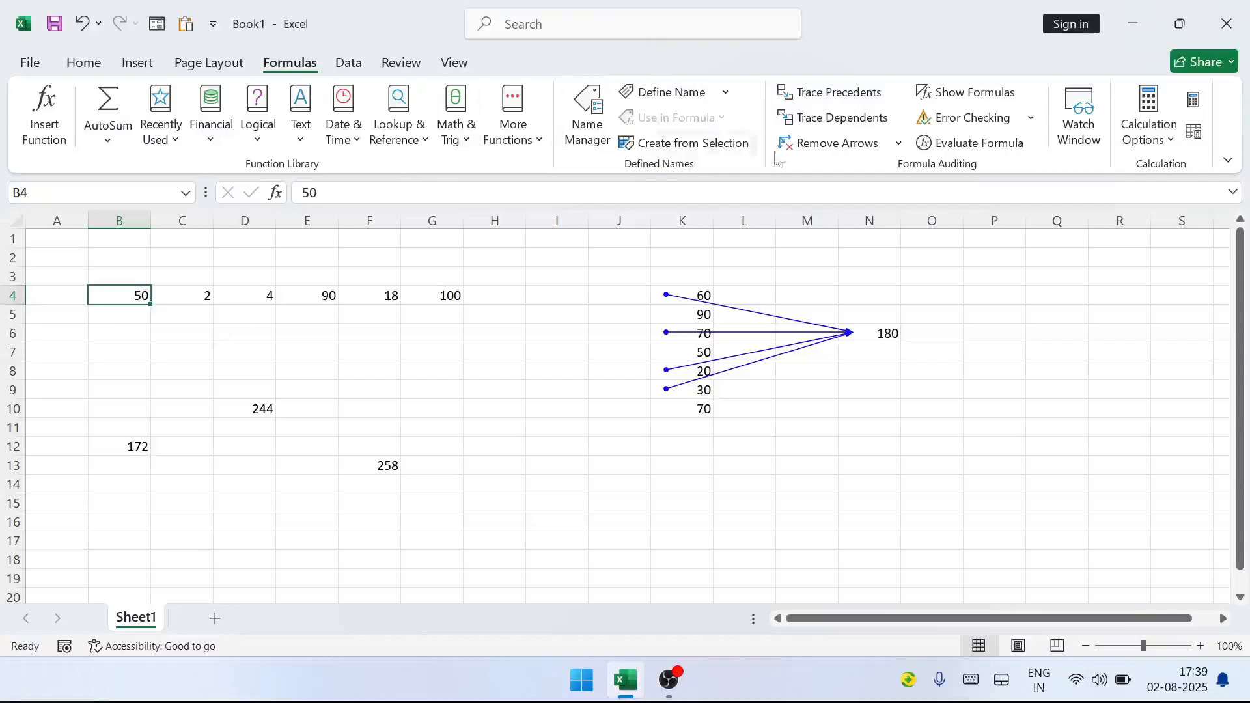
left_click(832, 120)
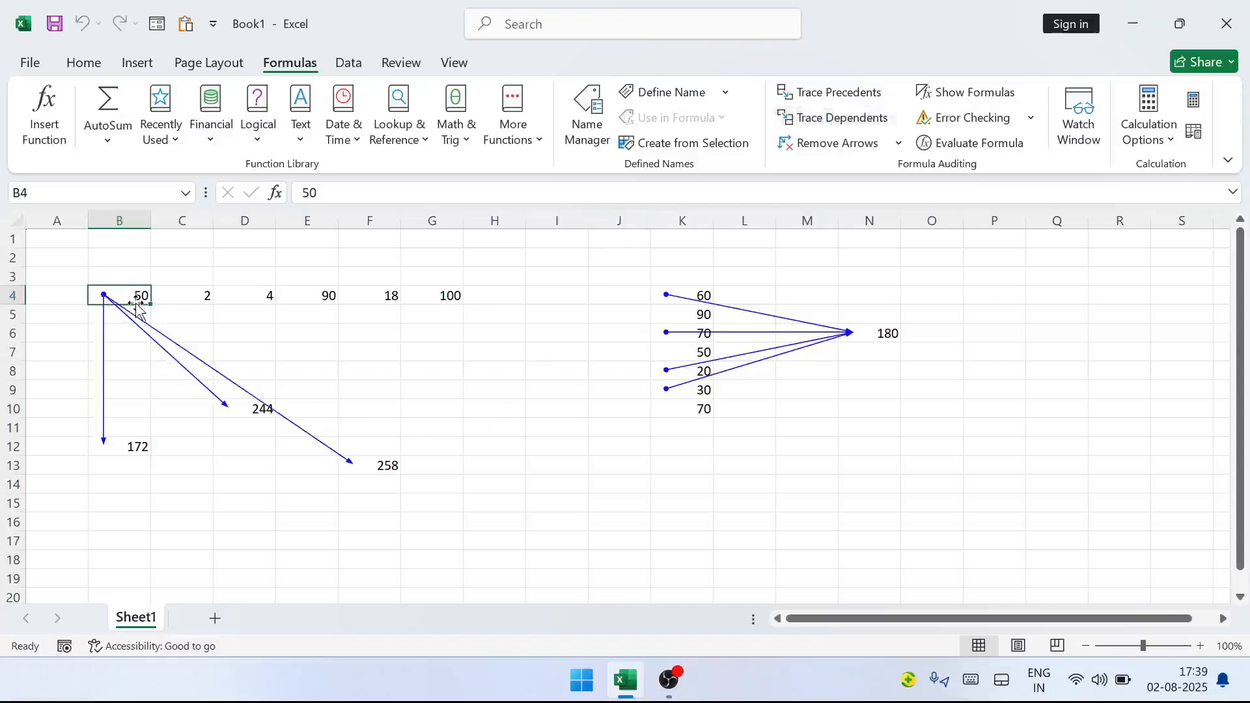
type("200")
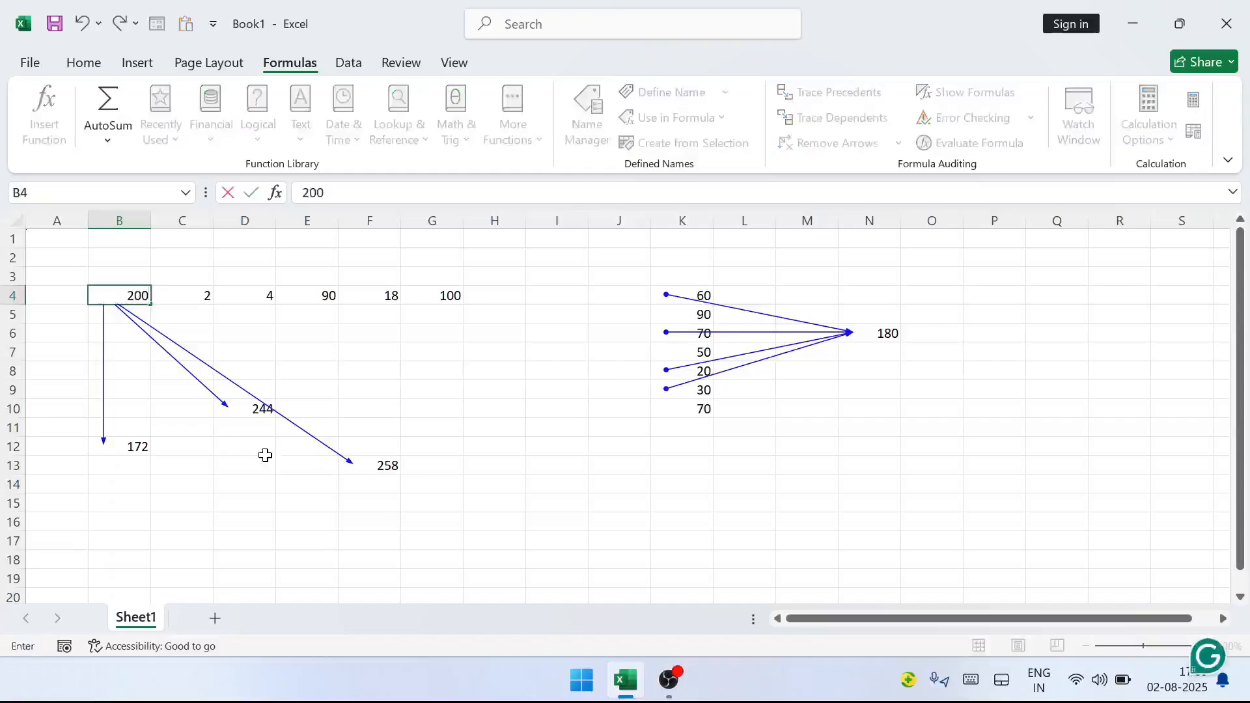
key("Return")
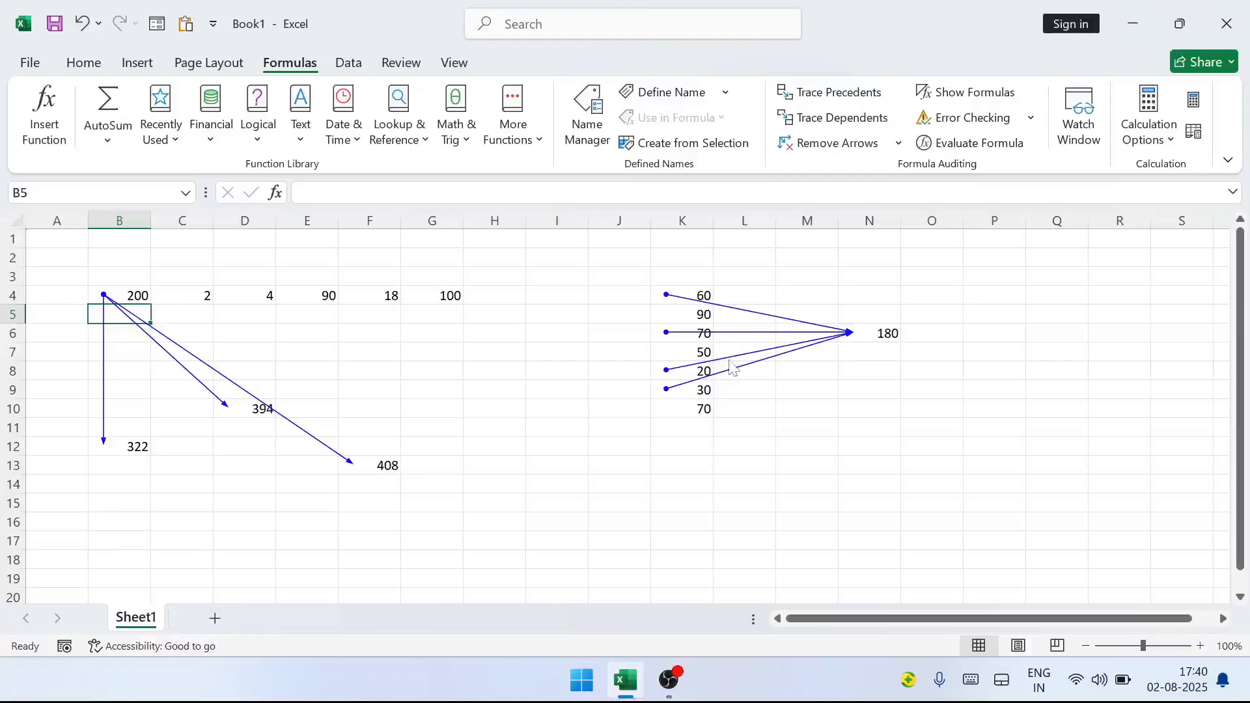
Remove all the tracer arrows from the sheet
left_click(899, 143)
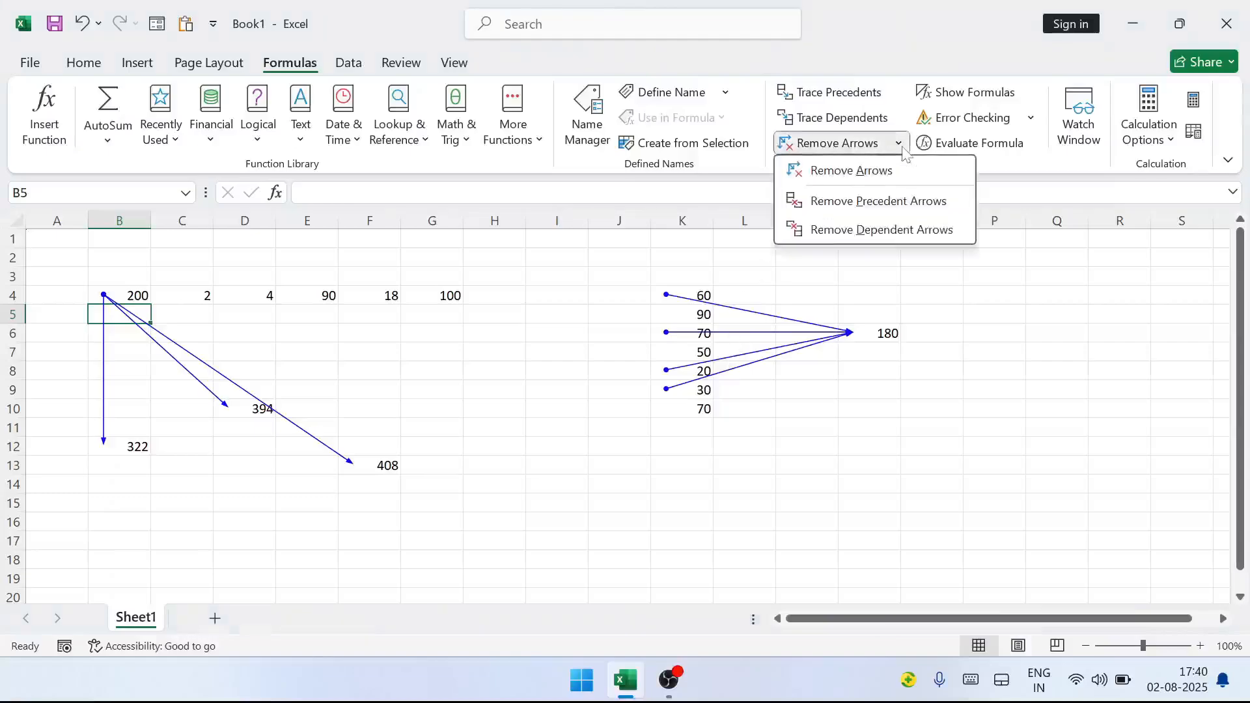
left_click(906, 181)
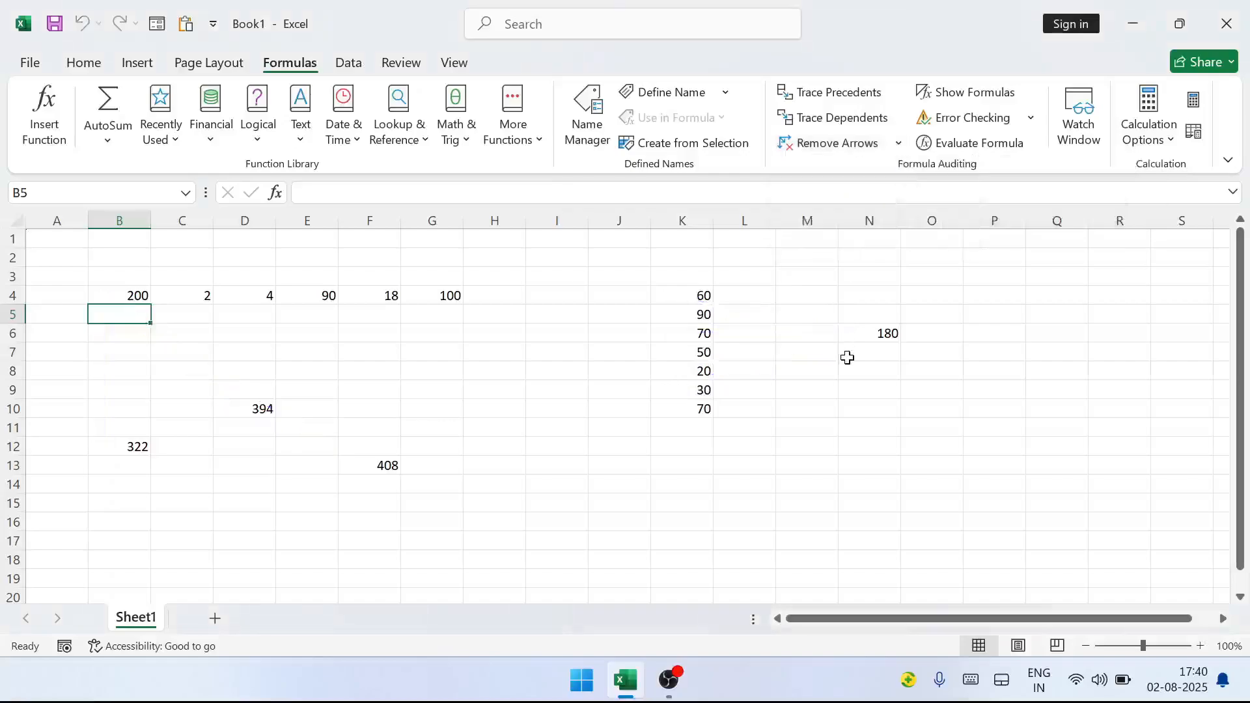
left_click(898, 143)
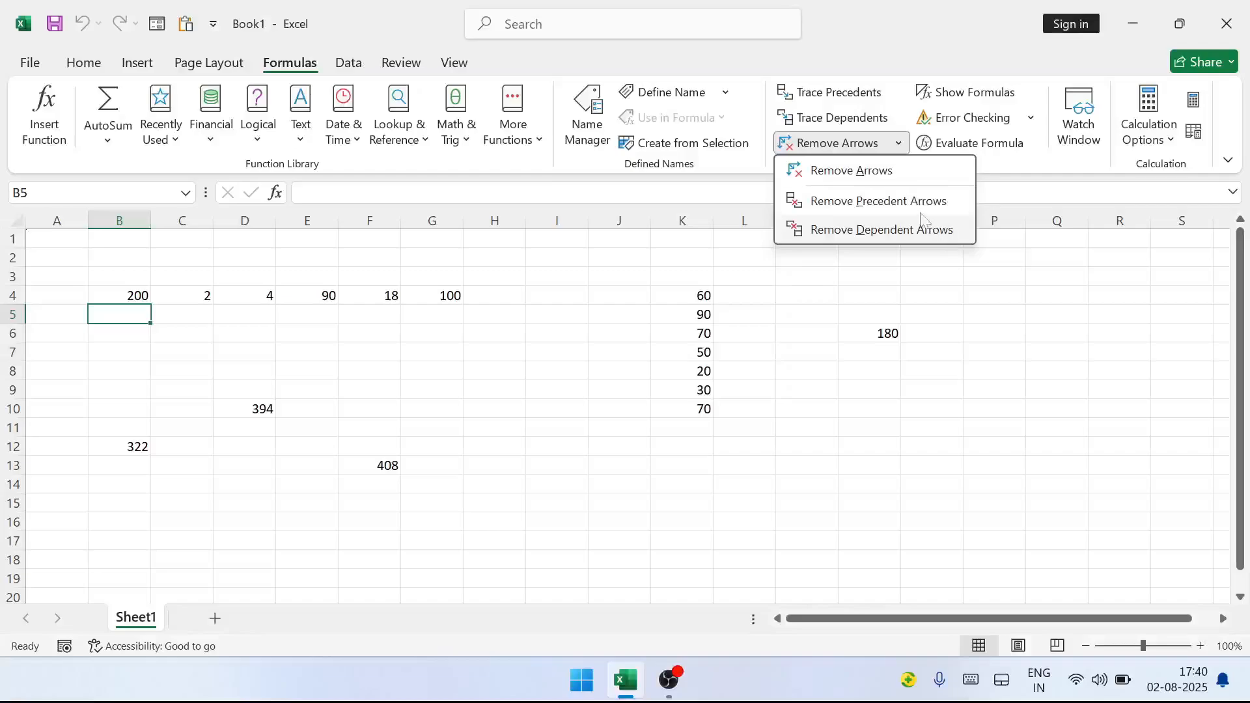
left_click(965, 339)
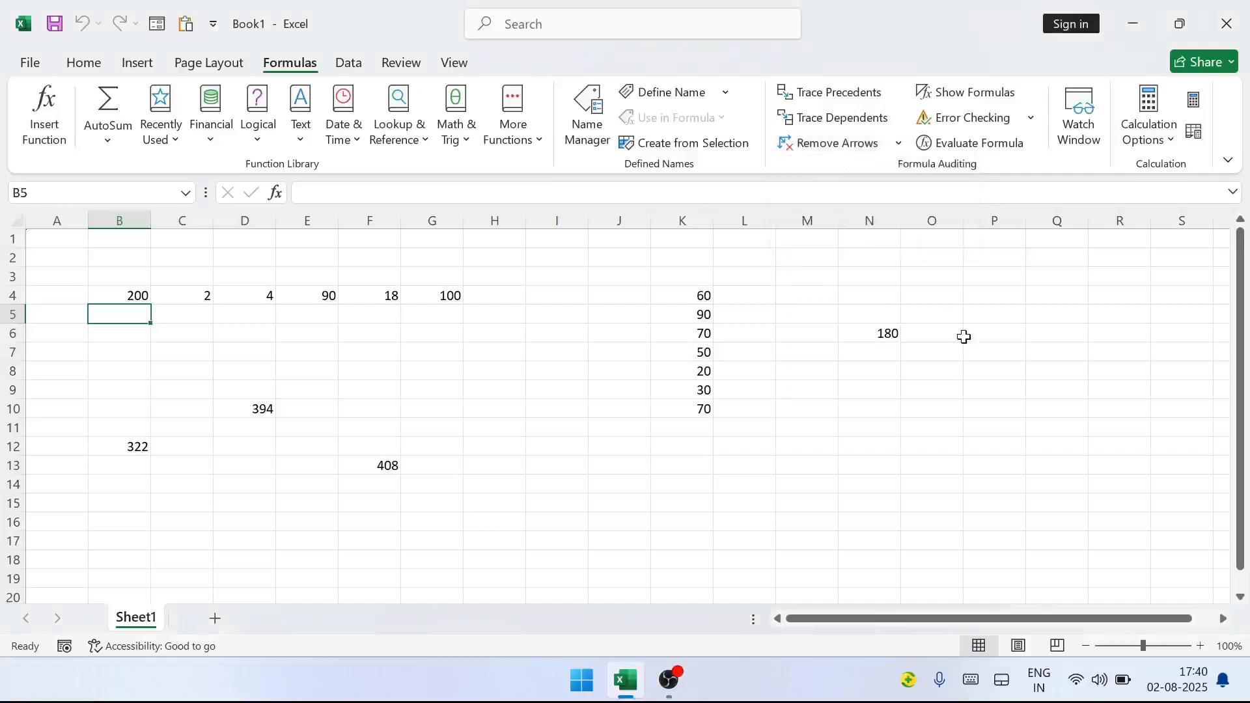
Show the formulas in the cells, and switch back to displaying their results
left_click(977, 104)
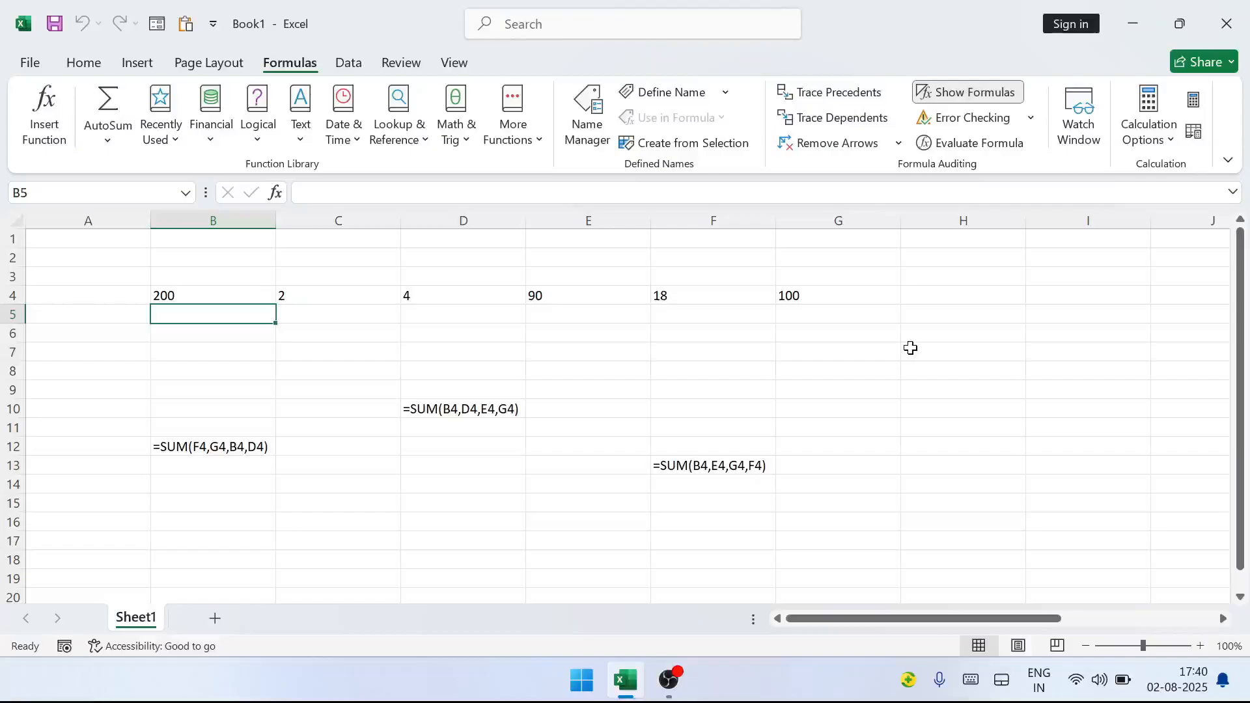
left_click(970, 93)
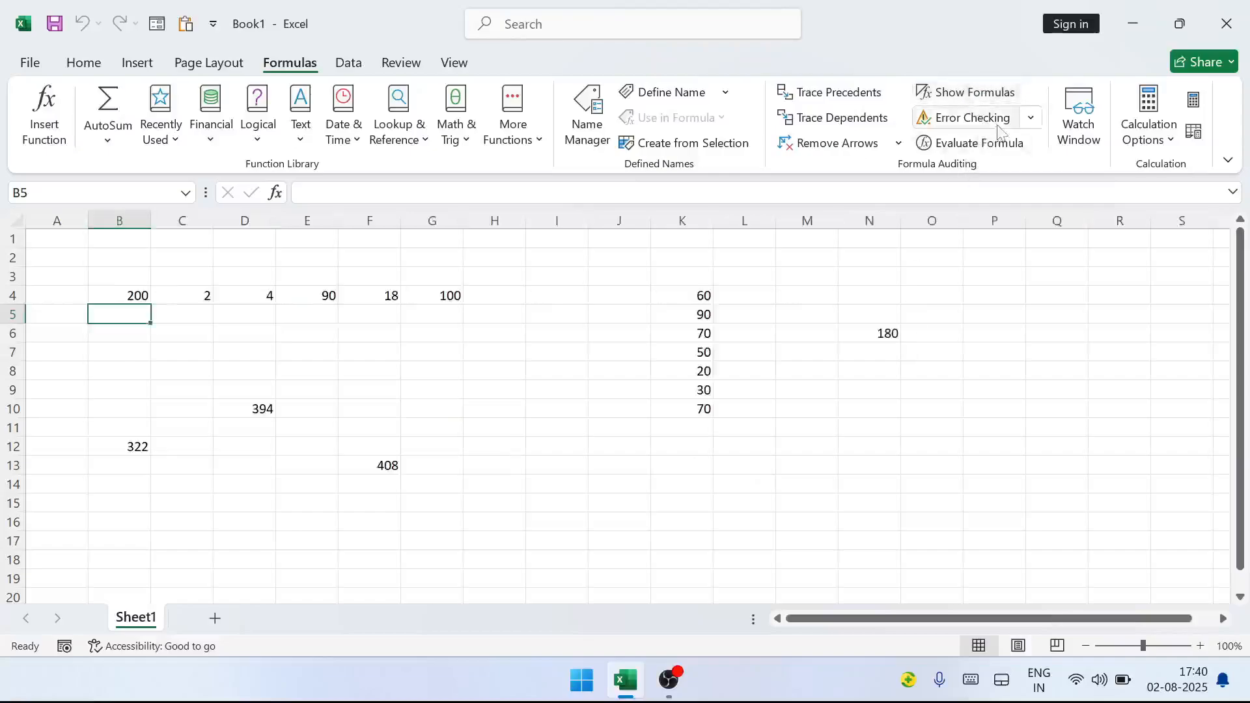
Enter the deliberately misspelled formula =sun(K5,K7,K10) in cell I14
left_click(788, 479)
left_click(599, 469)
left_click(558, 482)
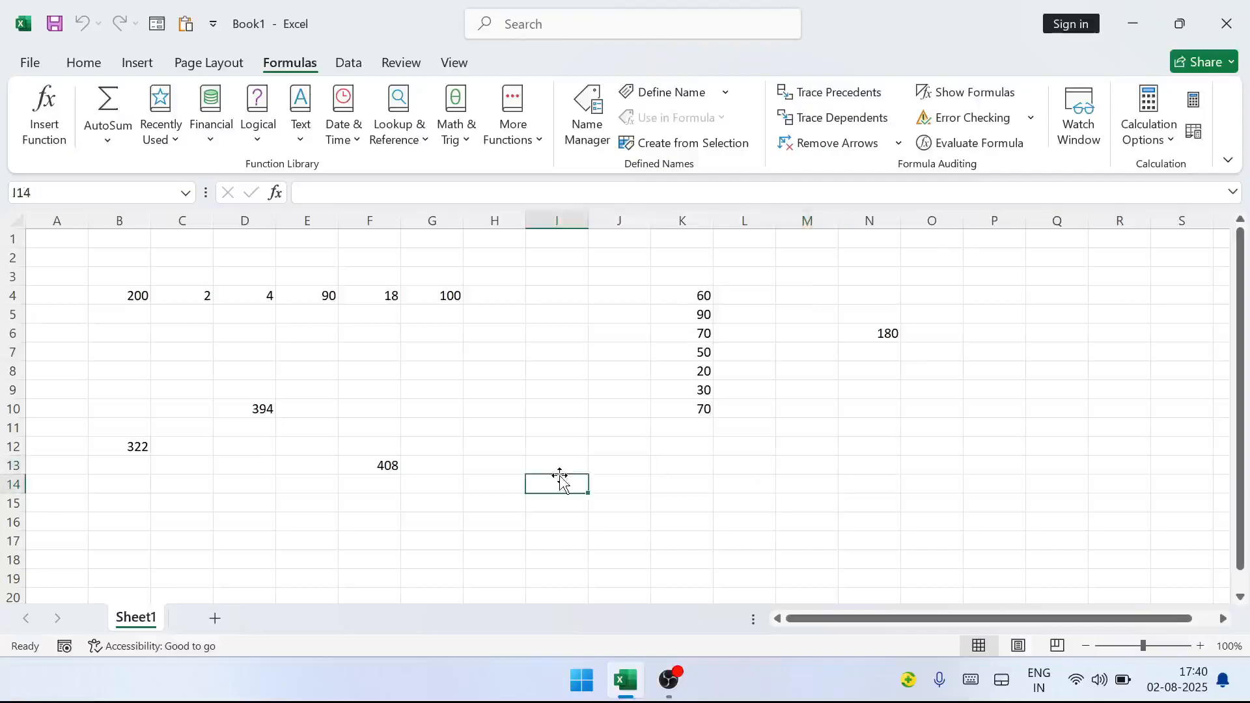
type("=sun")
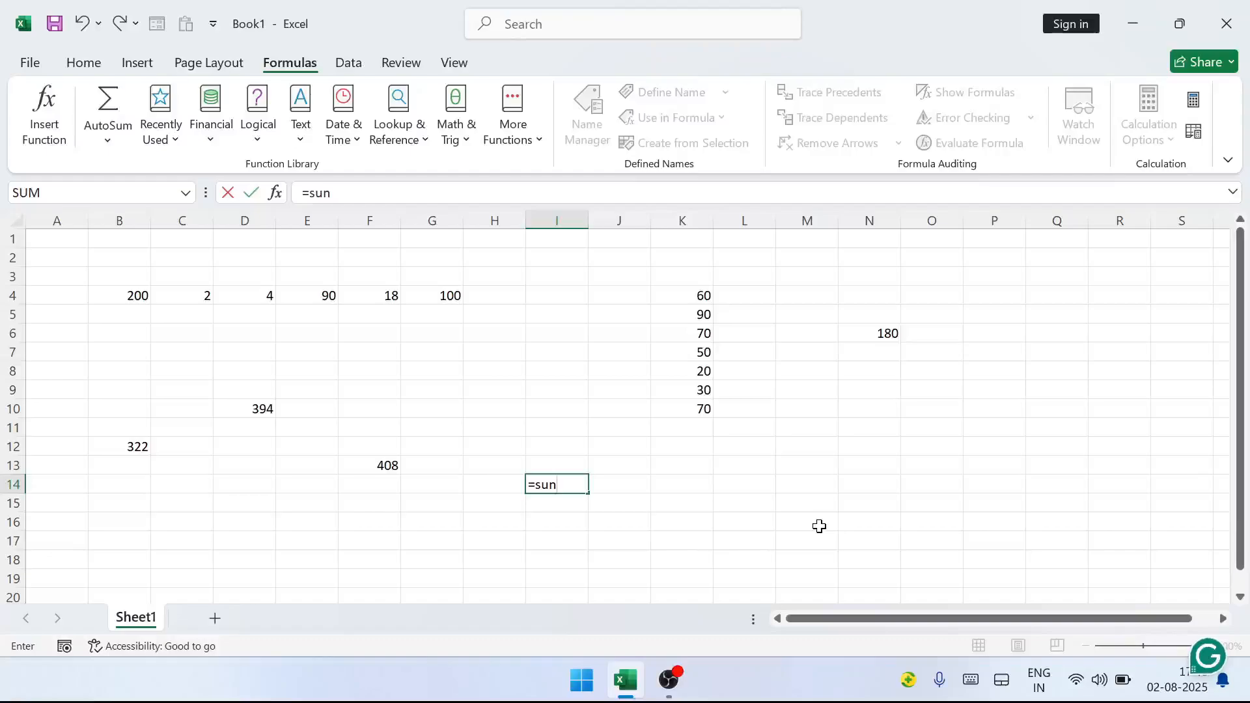
type("(")
left_click(684, 313)
type(",")
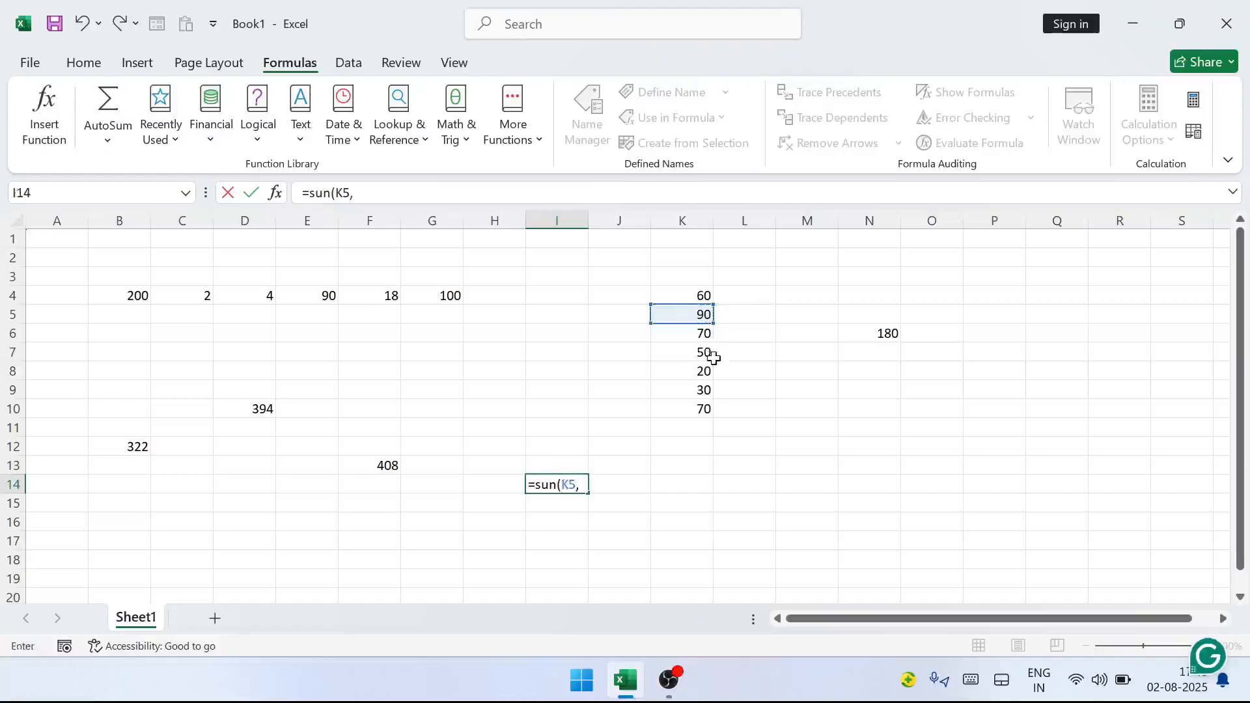
left_click(664, 352)
type(",")
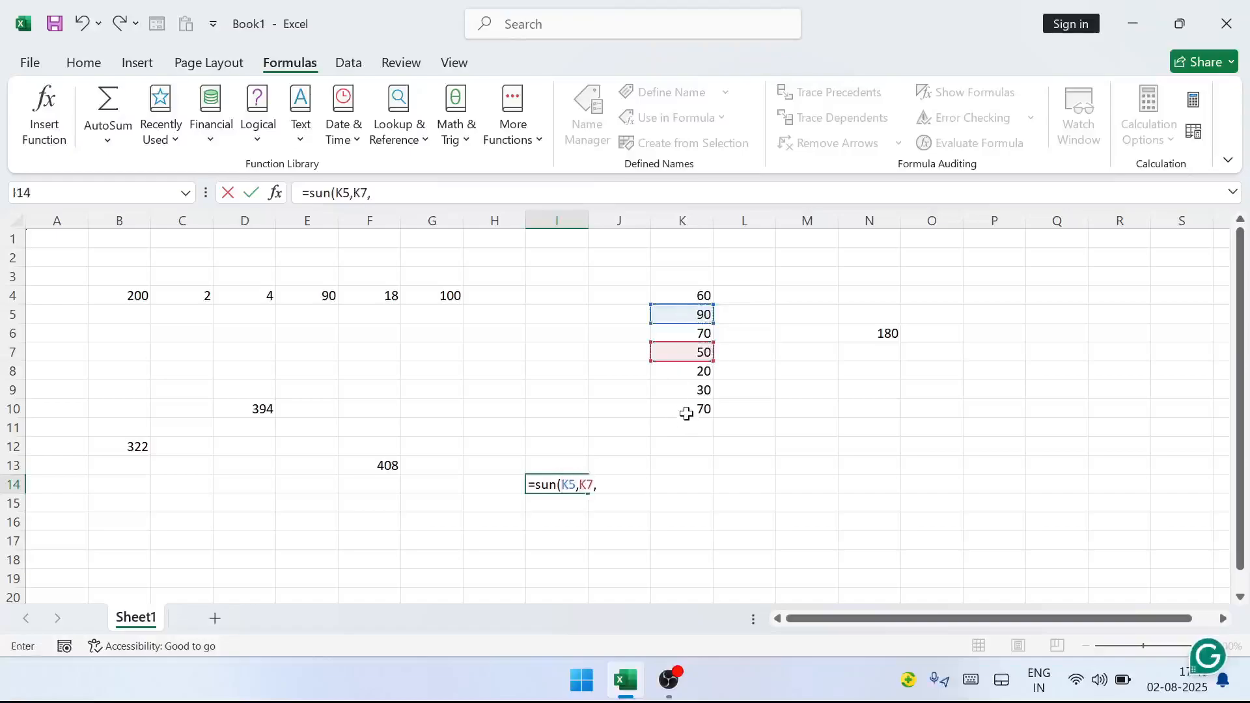
left_click(686, 413)
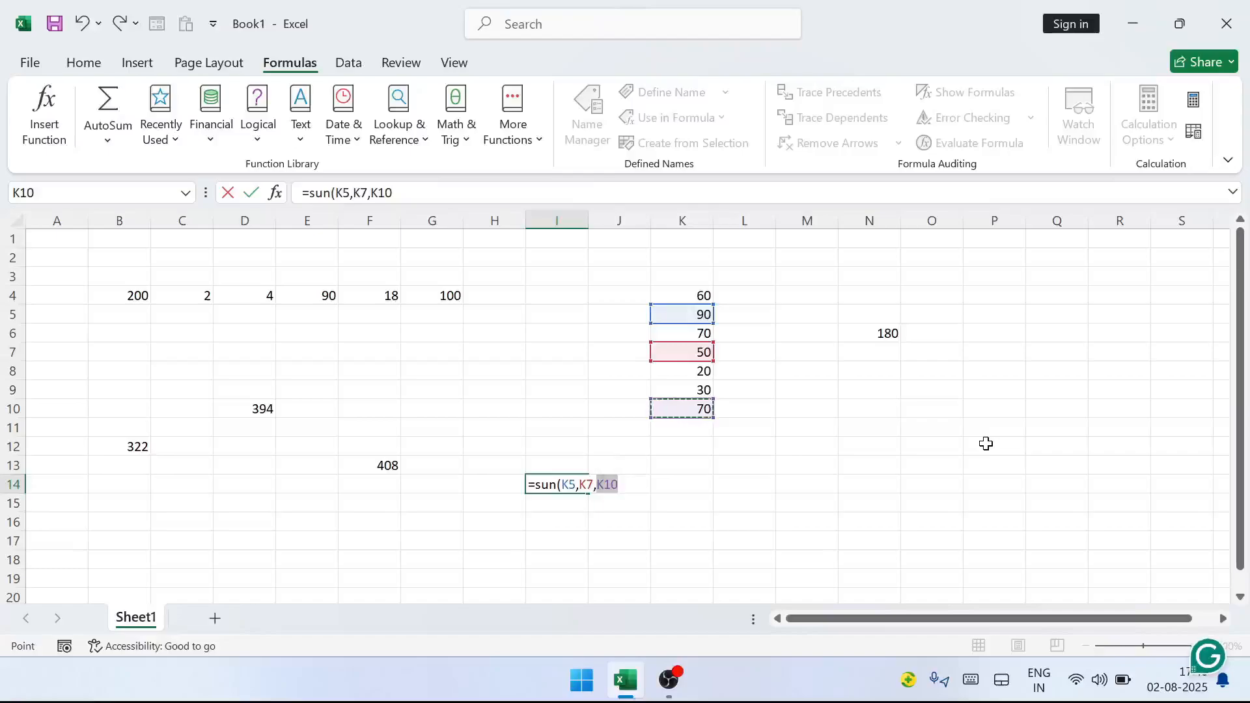
type(")")
key("Return")
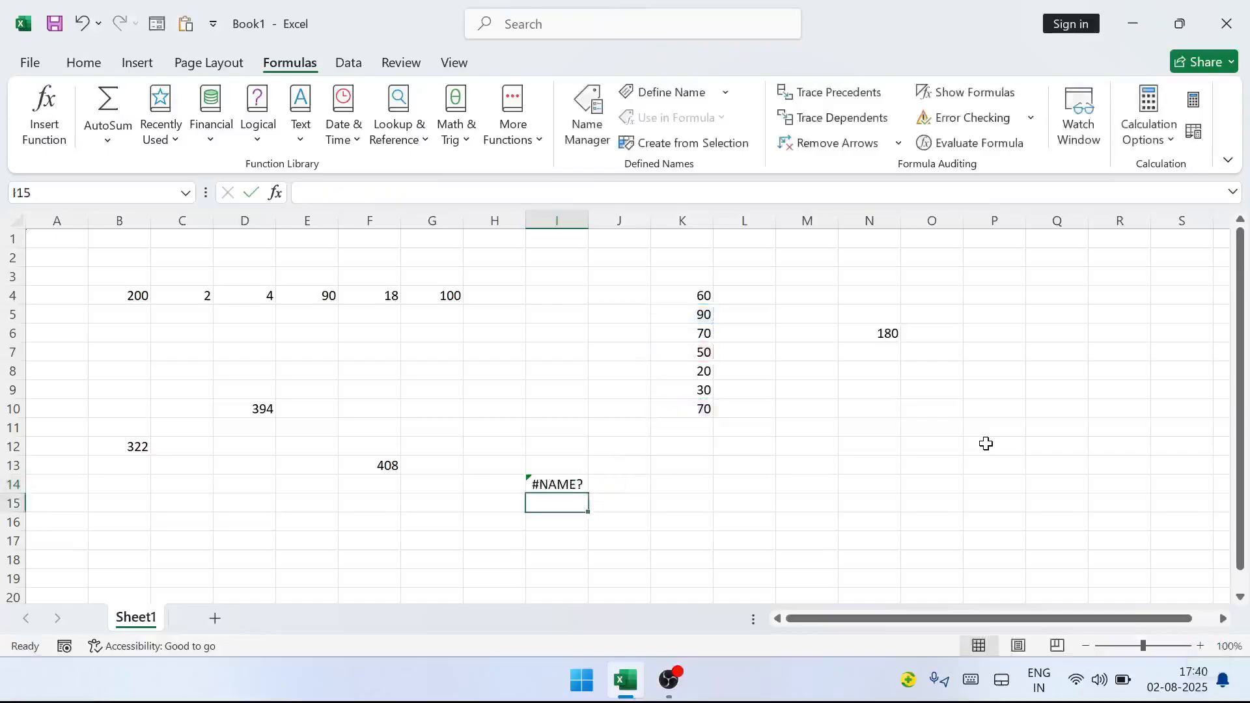
Enter a formula in cell N14 with the invalid function name sub, referencing cells K10, K4, K8 and K6
left_click(846, 487)
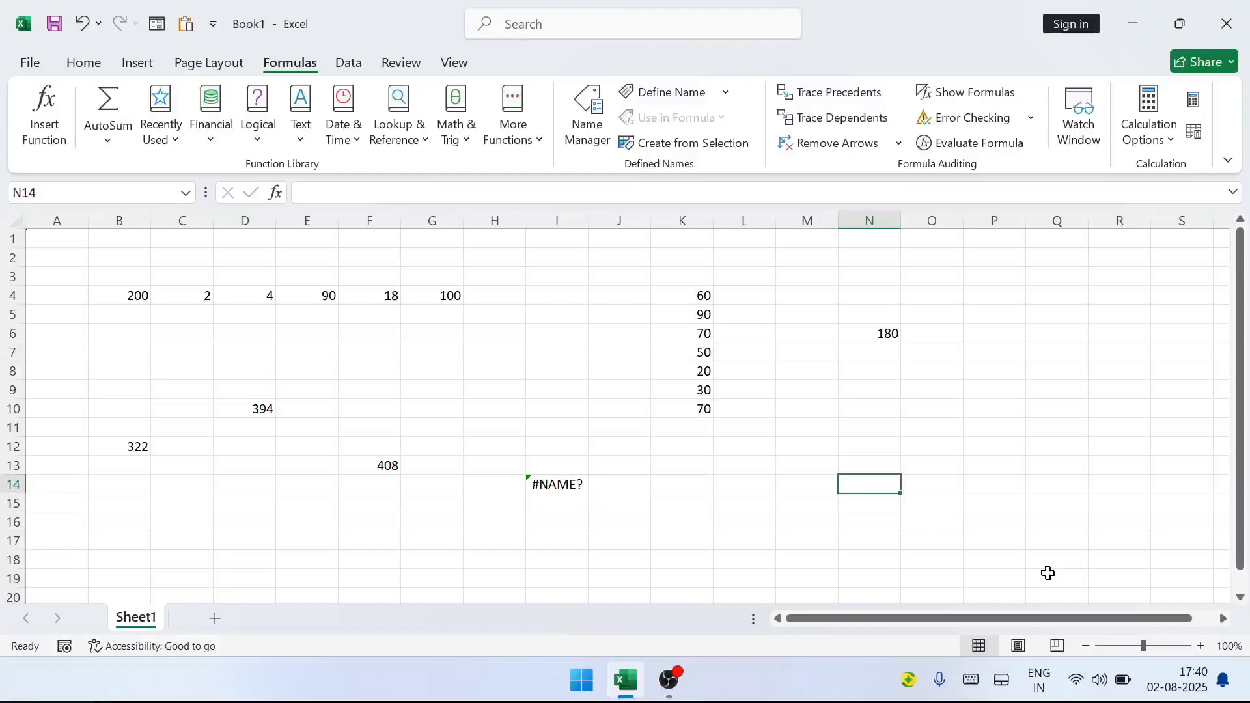
type("=su")
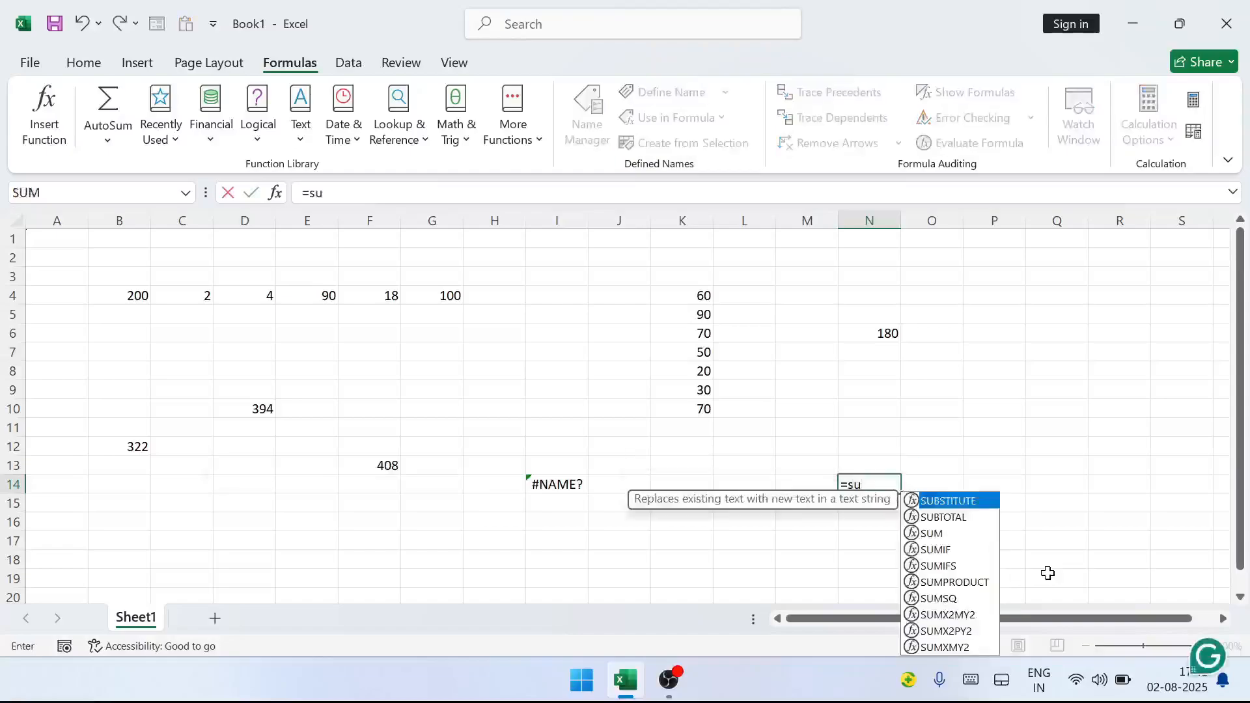
type("b(")
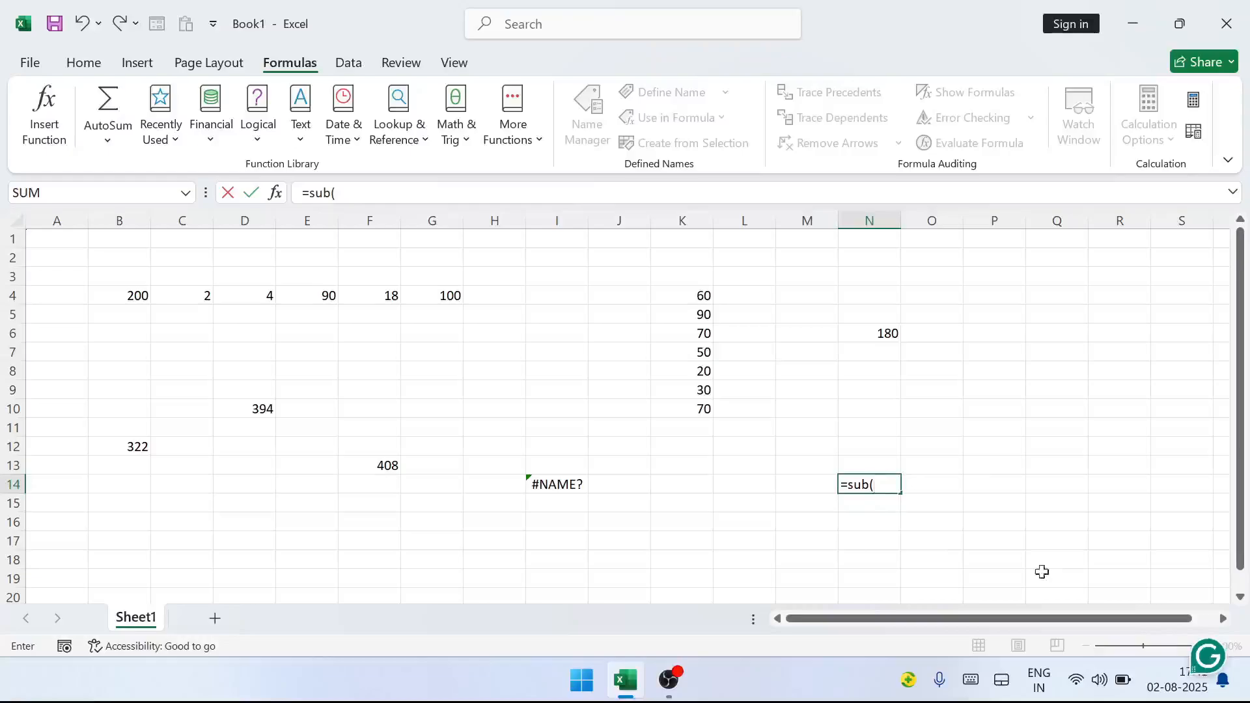
left_click(710, 410)
type(",")
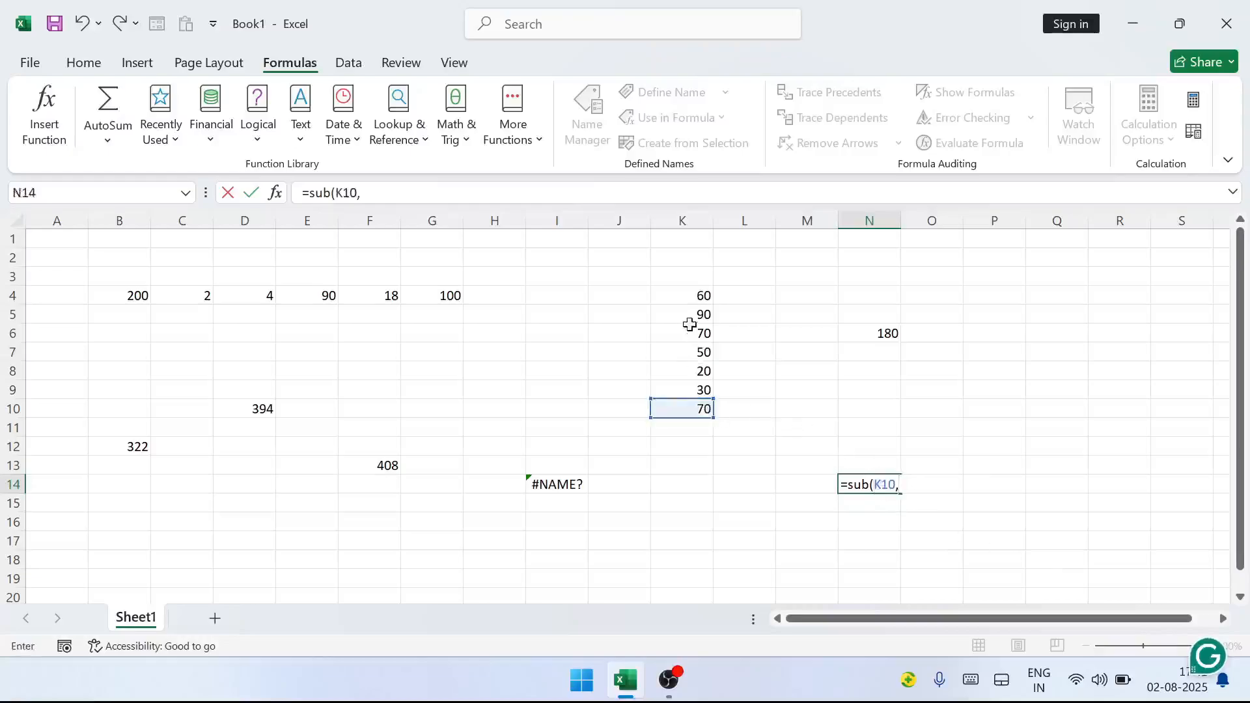
left_click(695, 296)
type(",")
left_click(700, 371)
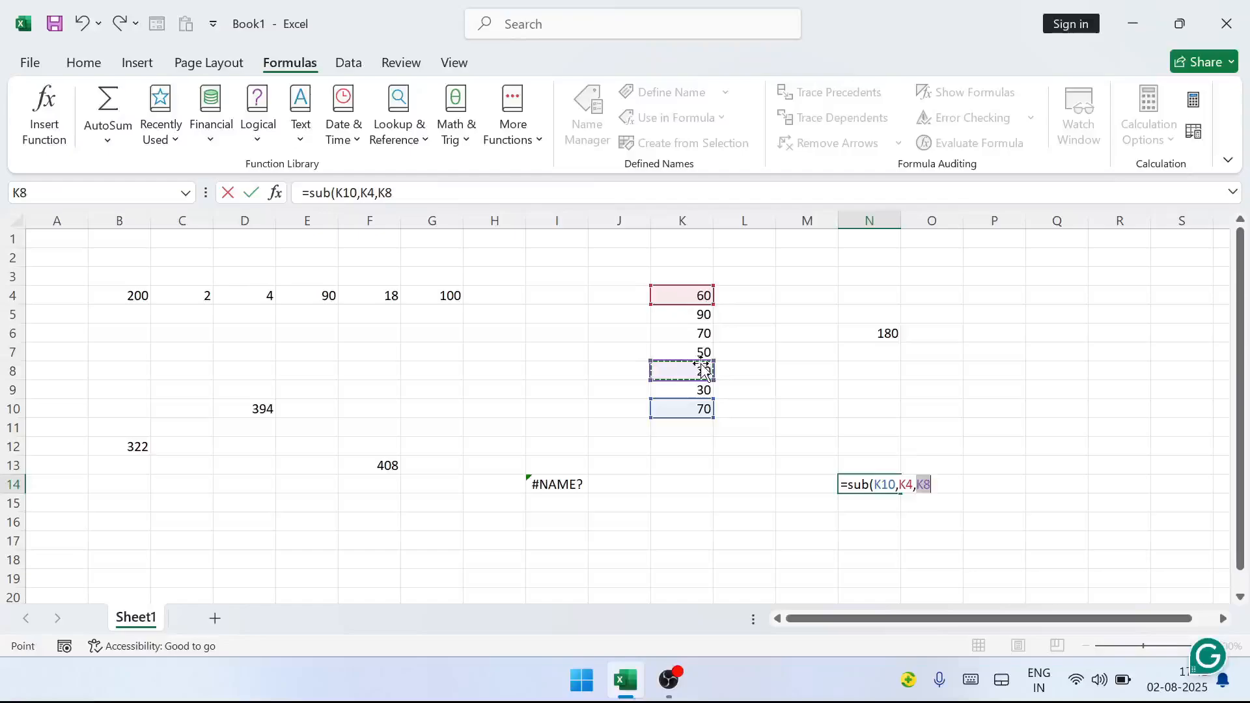
type(",")
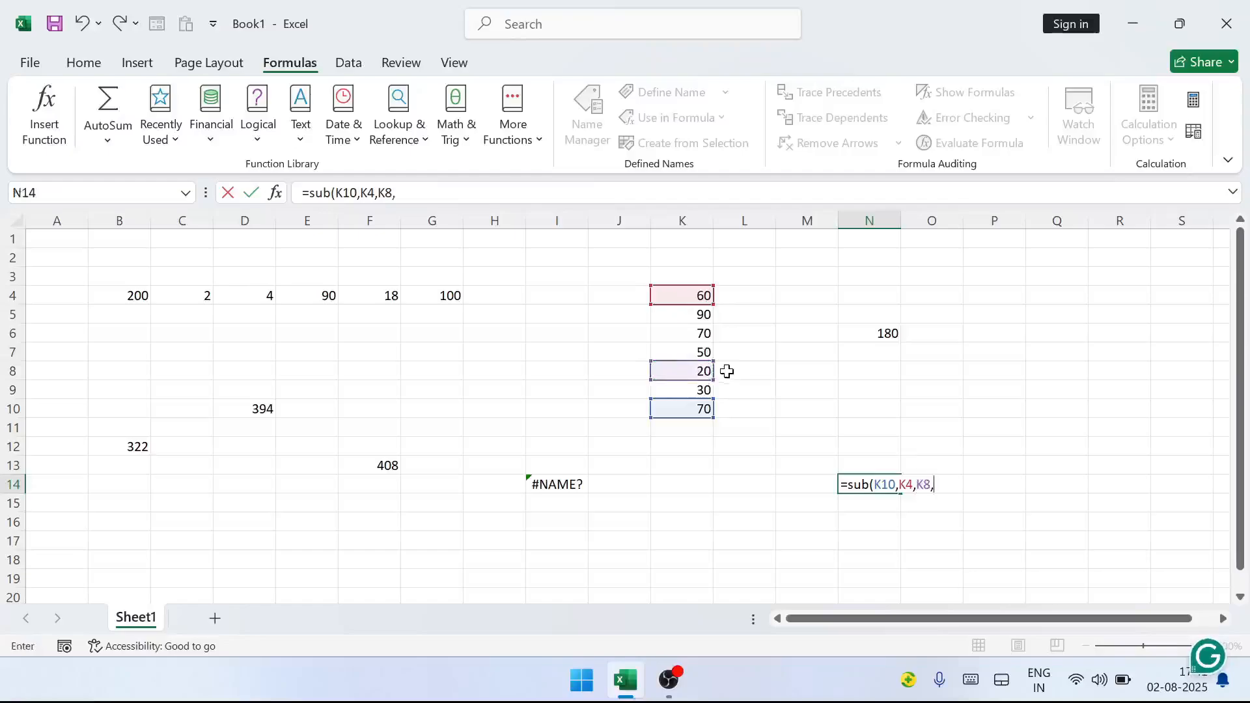
left_click(678, 336)
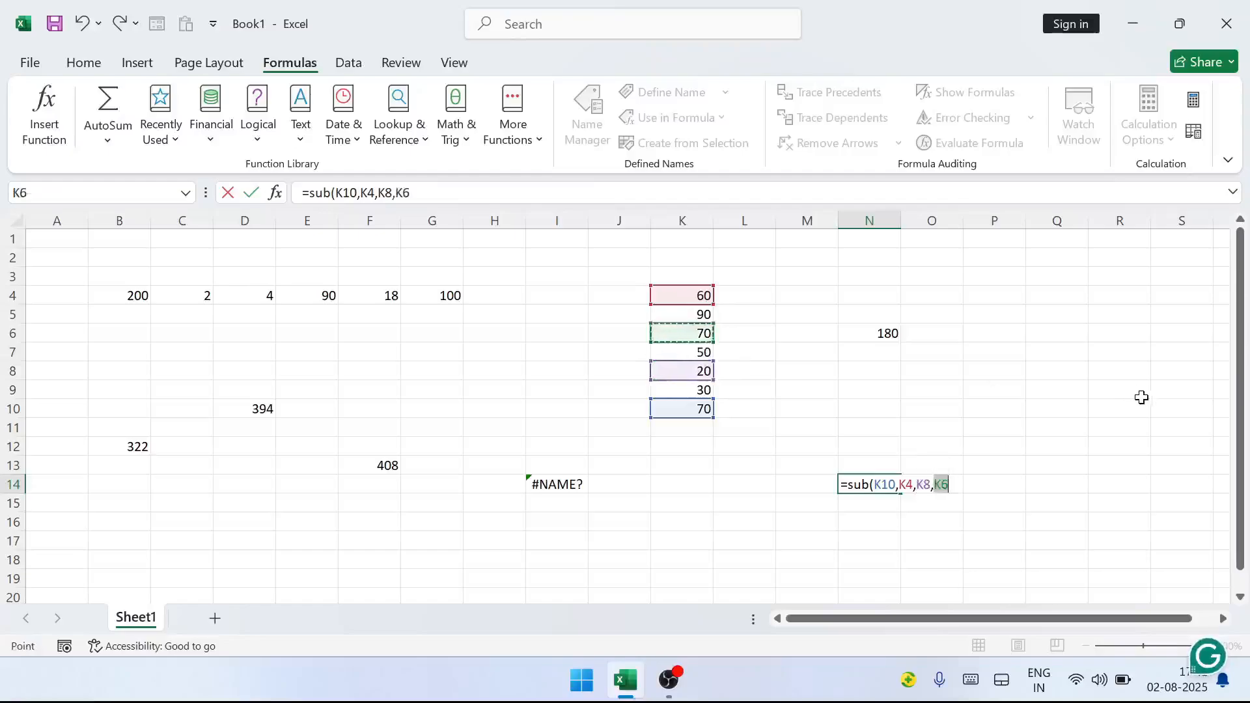
key("Return")
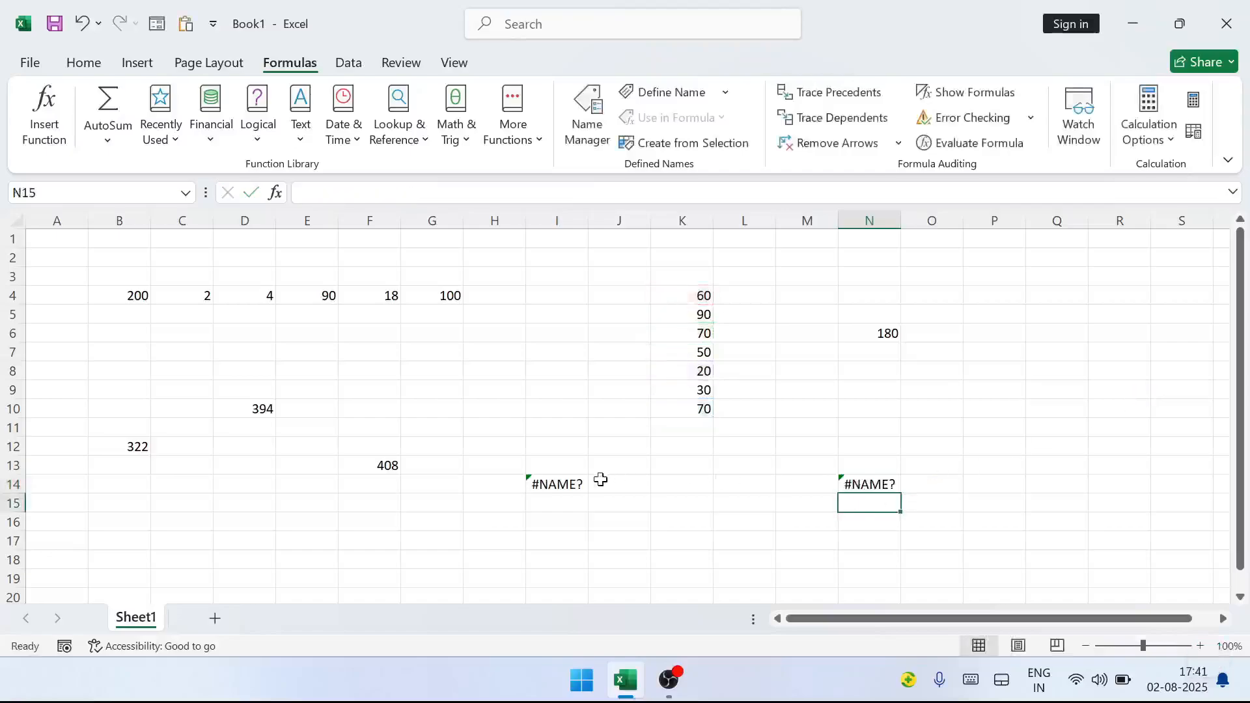
Run Error Checking from cell I14, review its error and the one in N14, and close the check
left_click(569, 483)
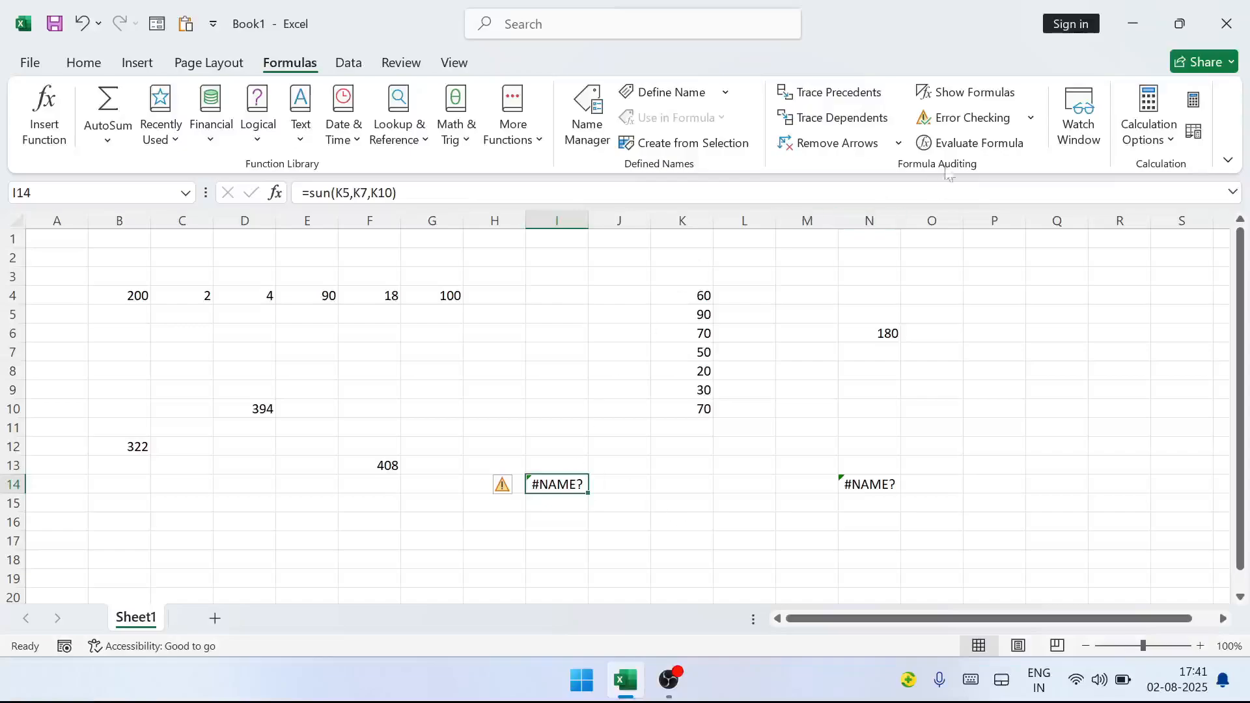
left_click(1030, 118)
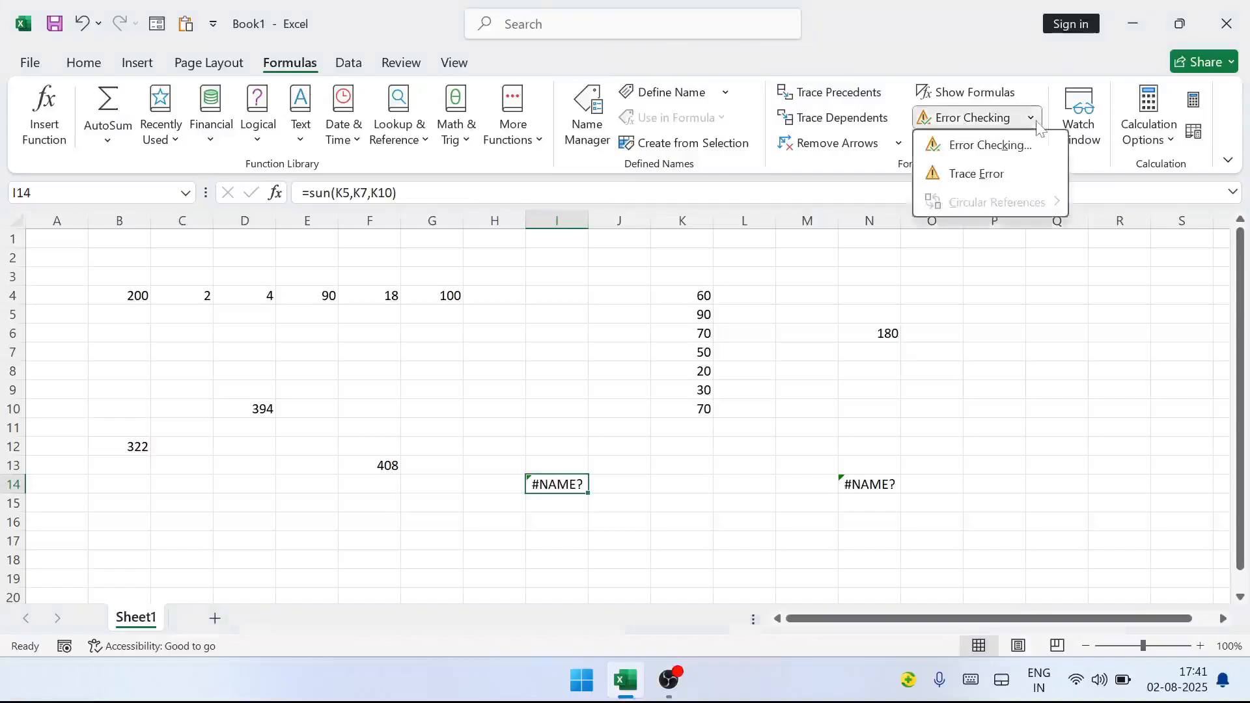
left_click(989, 144)
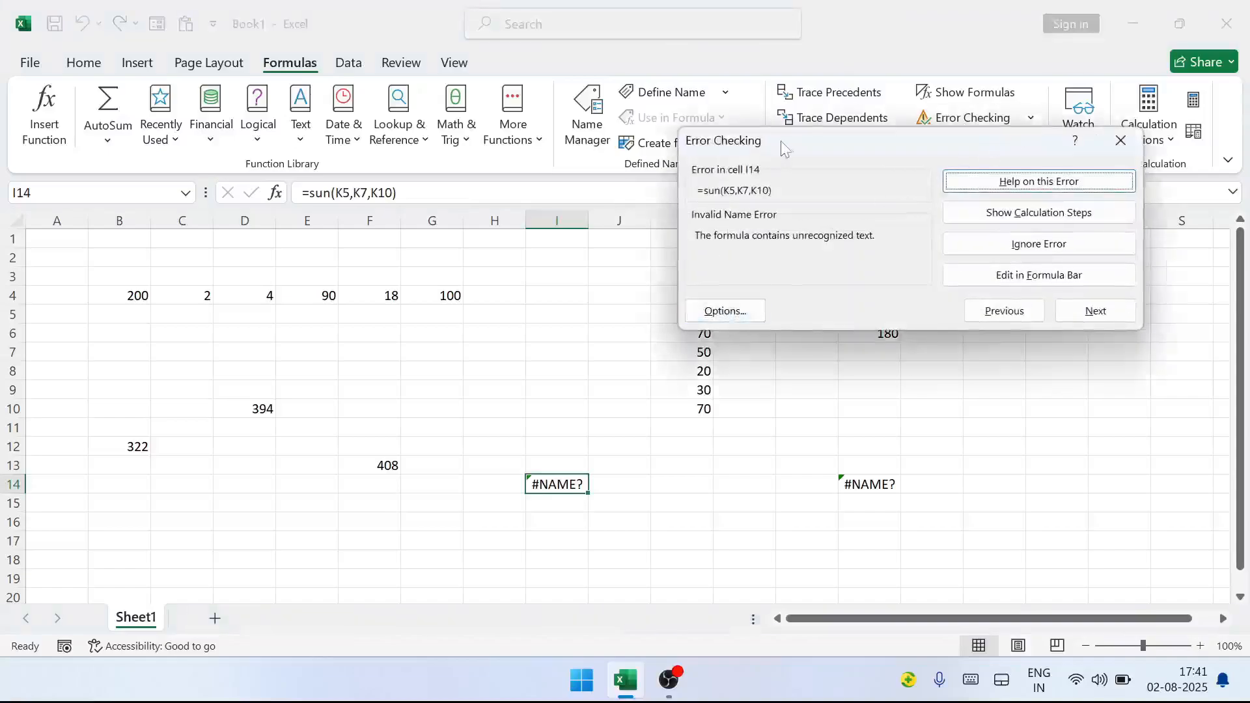
left_click_drag(787, 145, 260, 126)
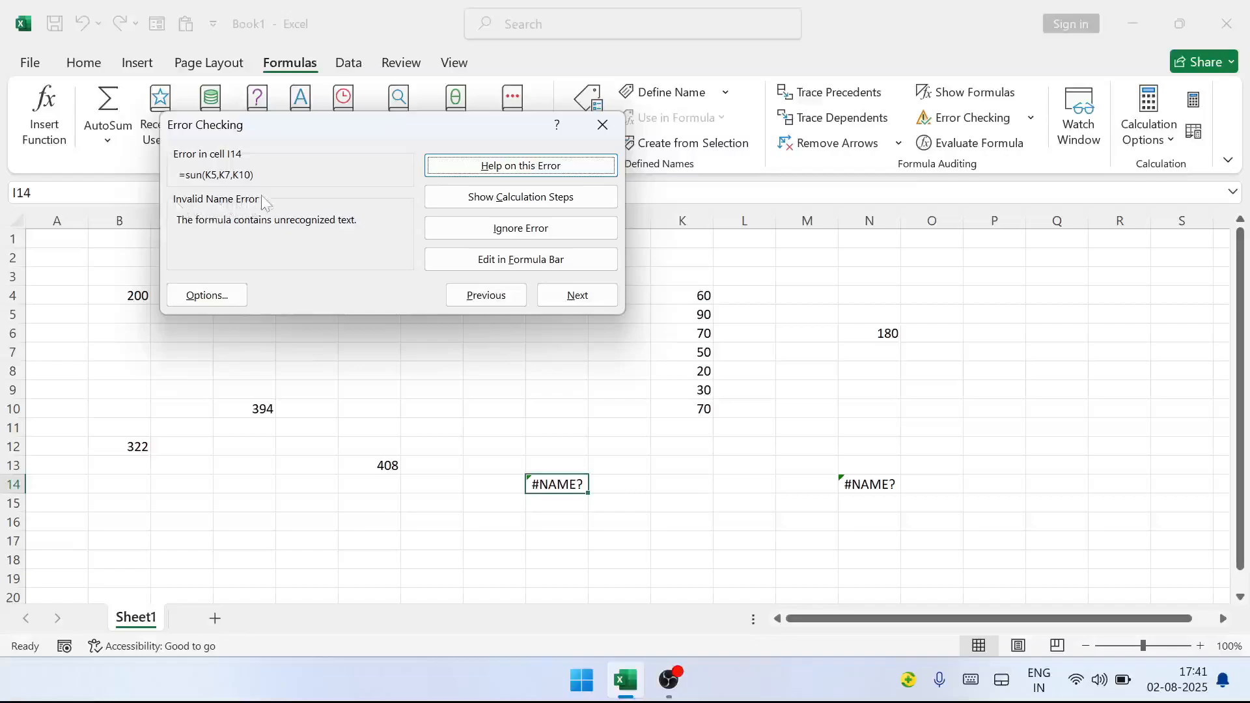
left_click(549, 301)
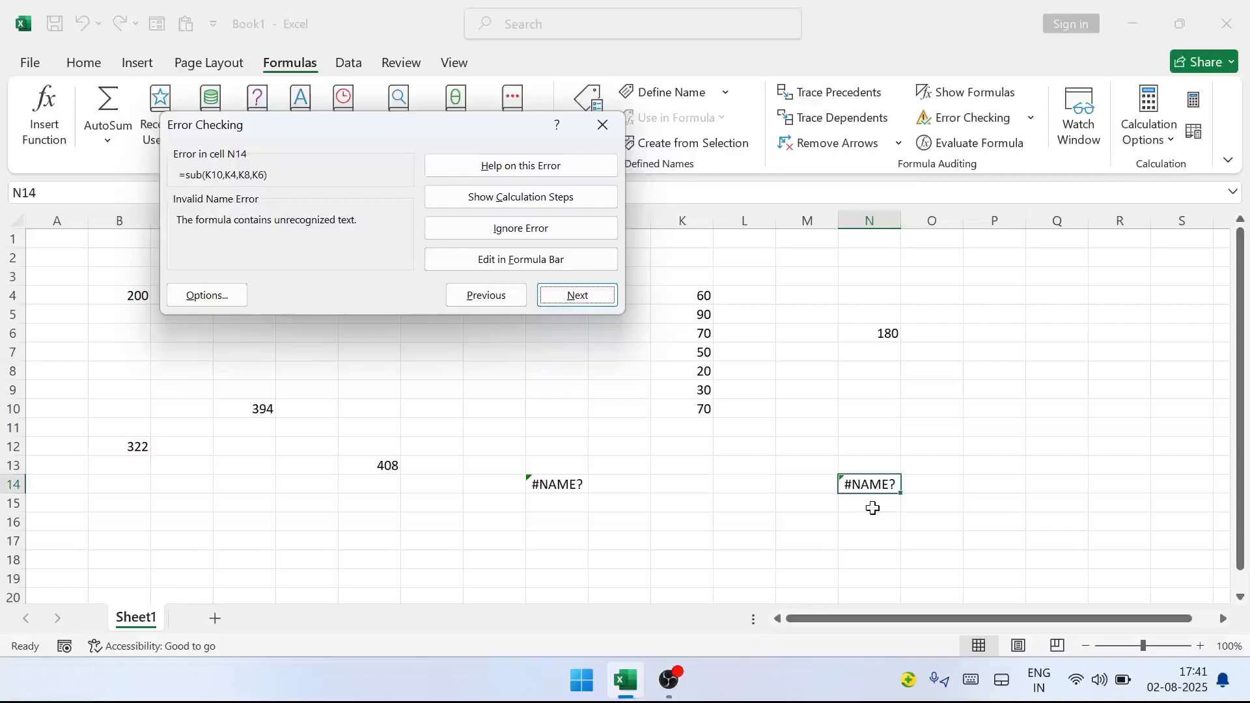
left_click(880, 519)
left_click(603, 125)
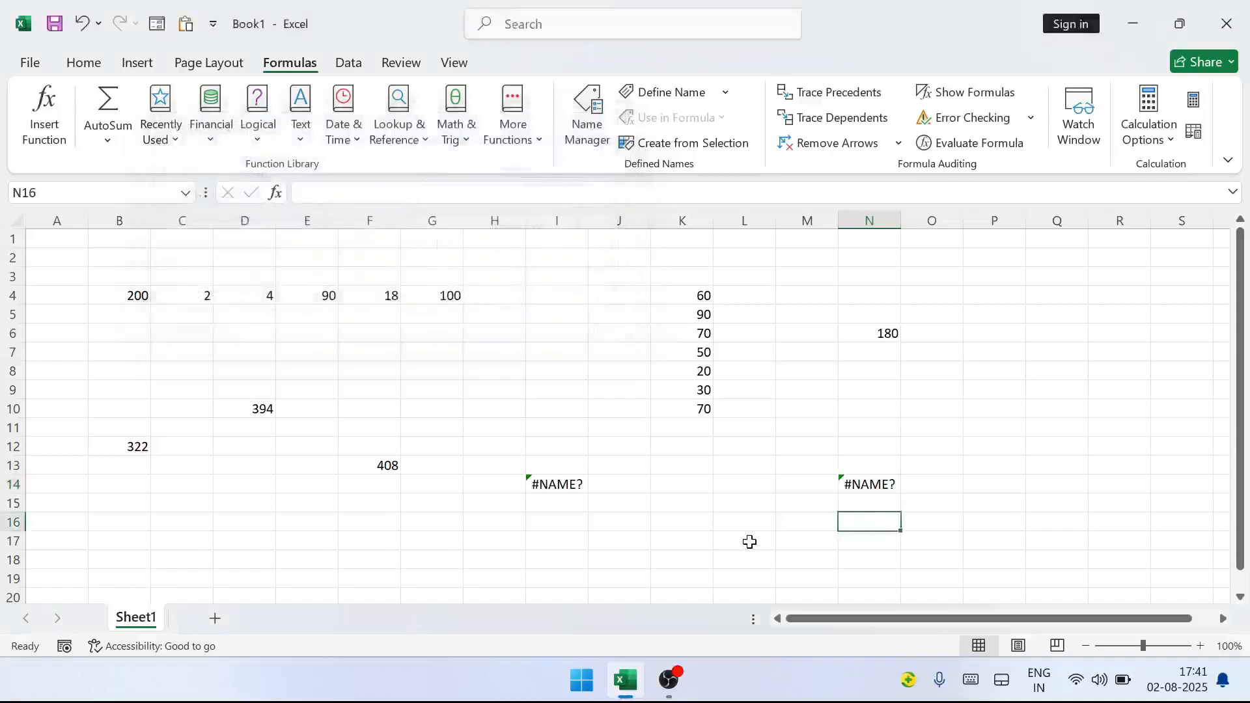
Trace the error sources of cells I14 and N14 with Trace Error
left_click(549, 485)
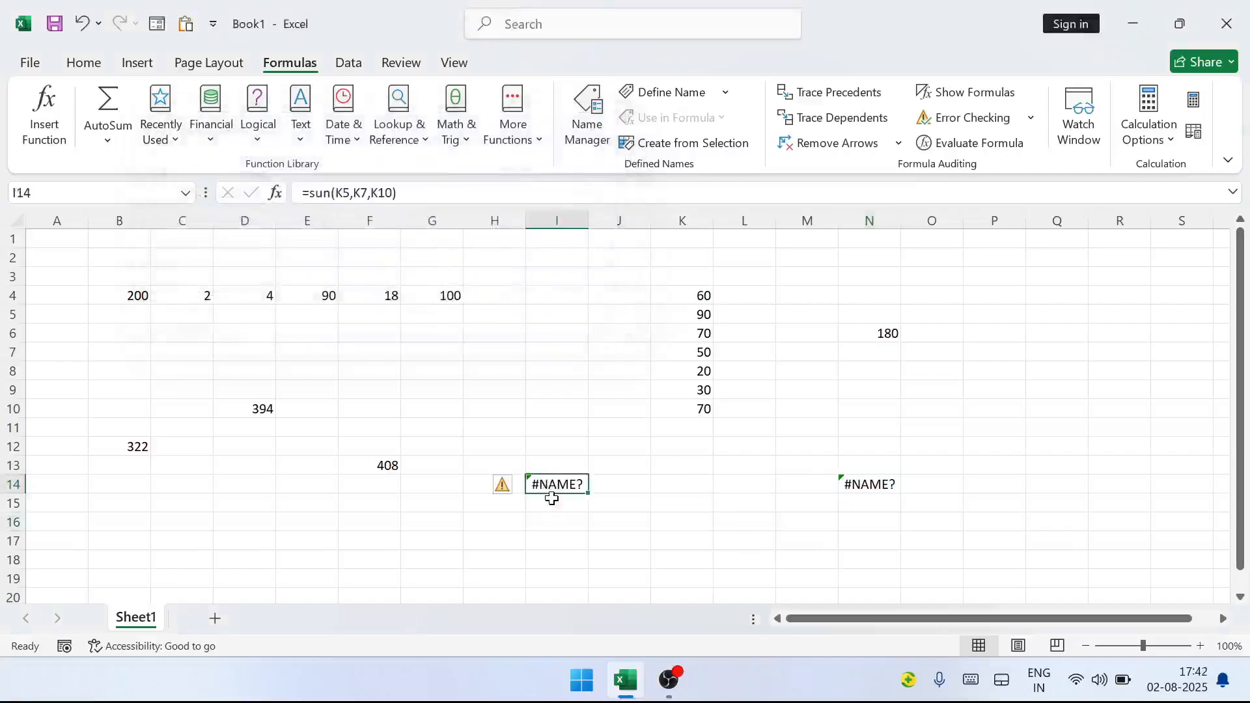
left_click(1032, 119)
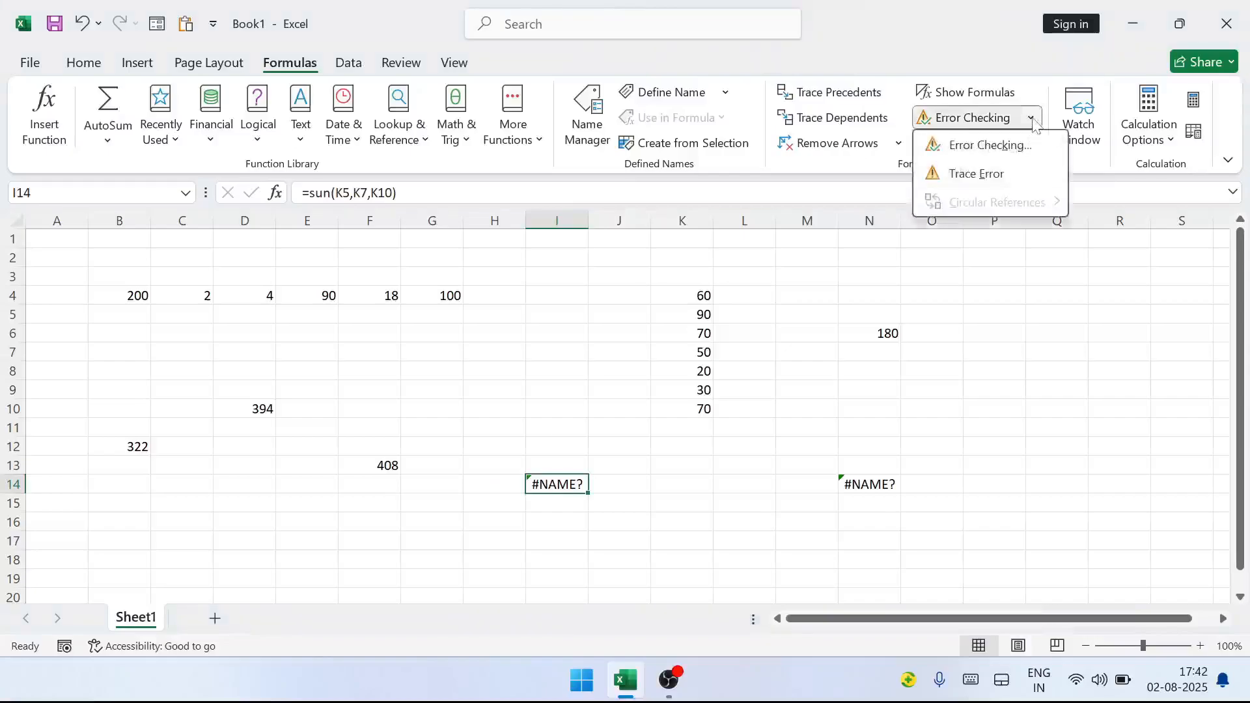
left_click(980, 173)
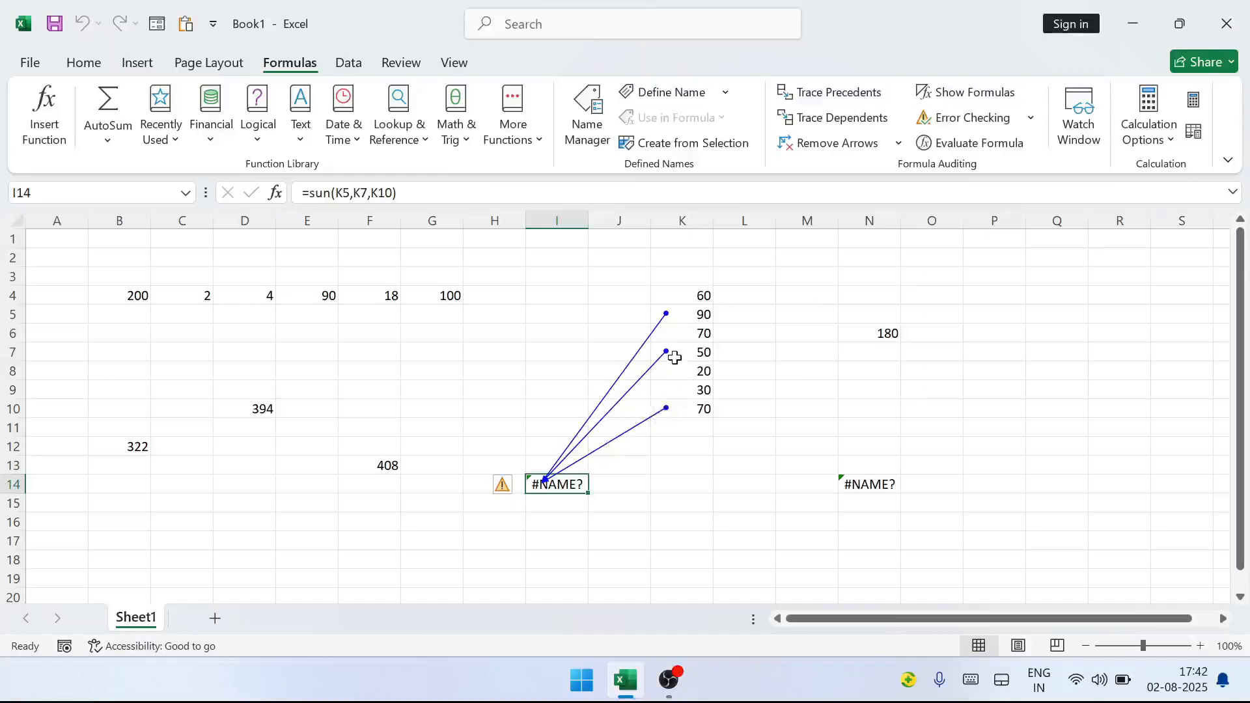
left_click(853, 488)
left_click(1031, 117)
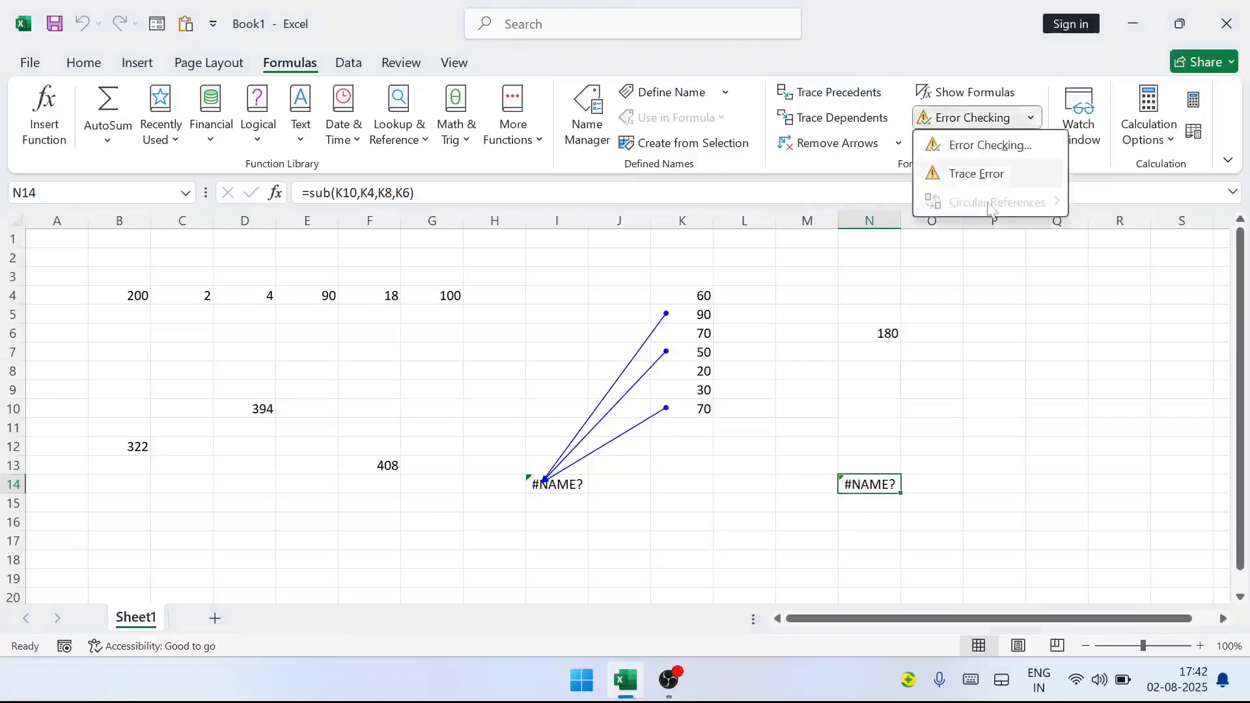
left_click(980, 173)
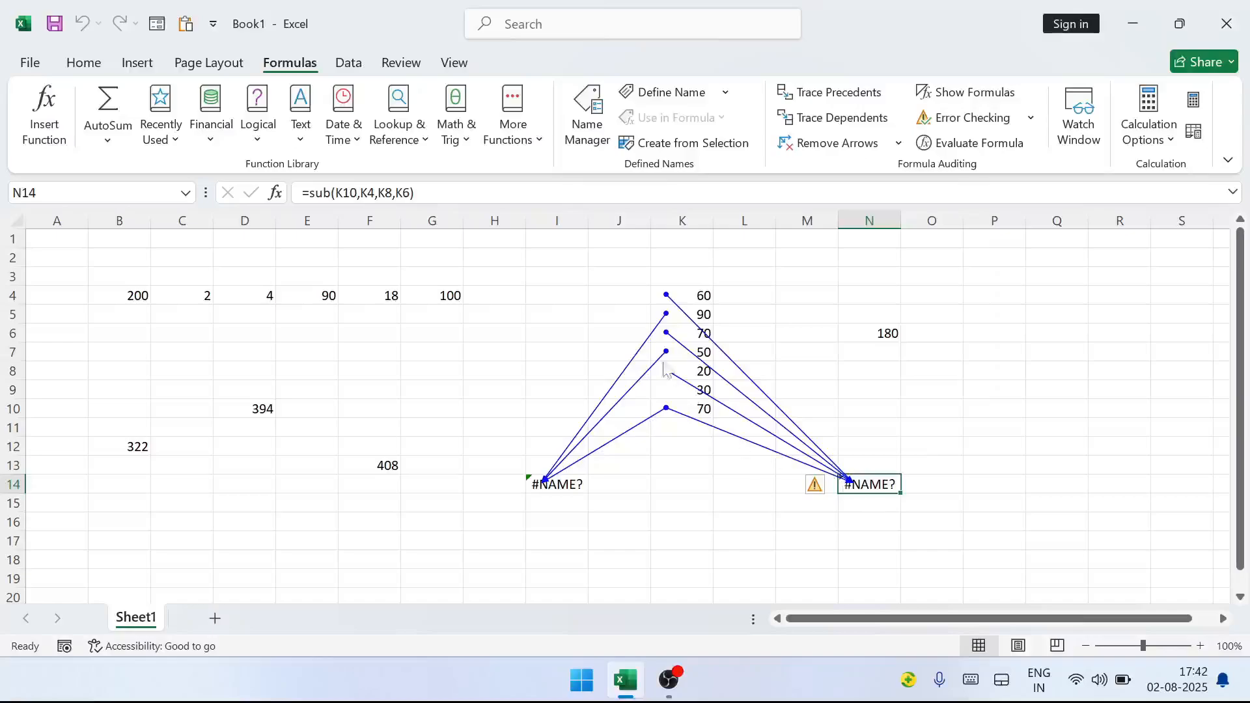
Remove all the error-tracing arrows and select the empty cell N11
left_click(899, 143)
left_click(836, 176)
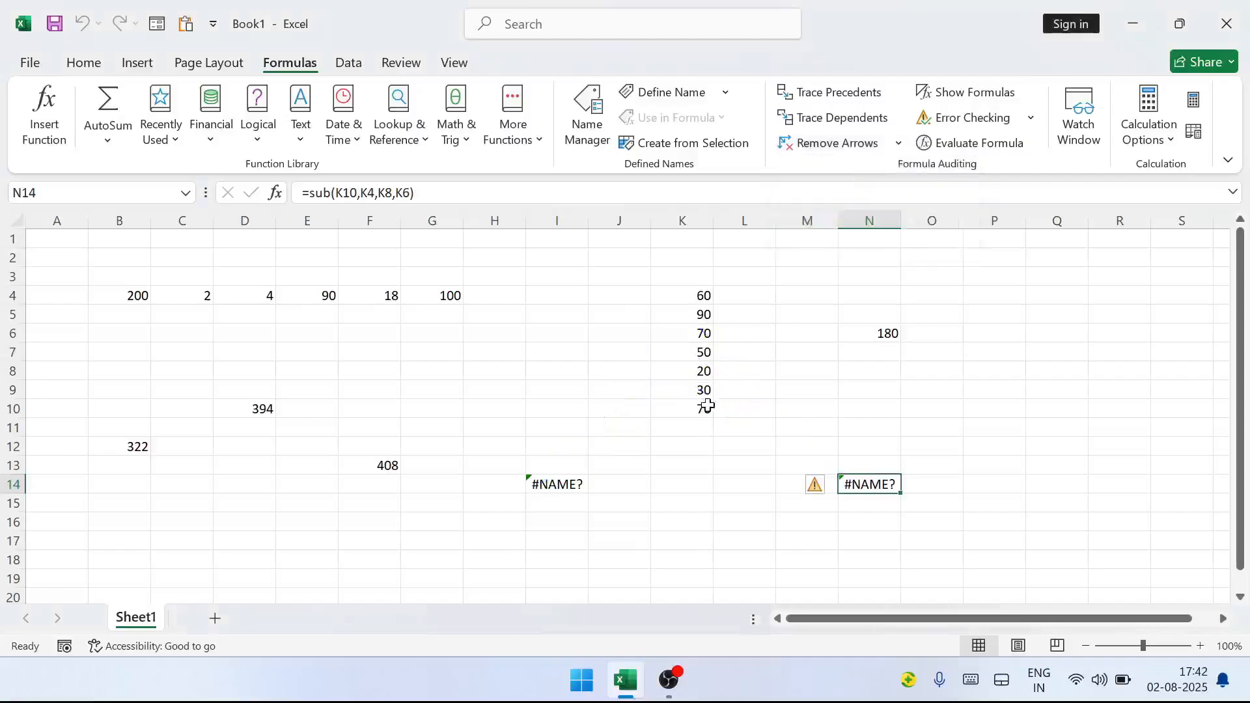
left_click(861, 422)
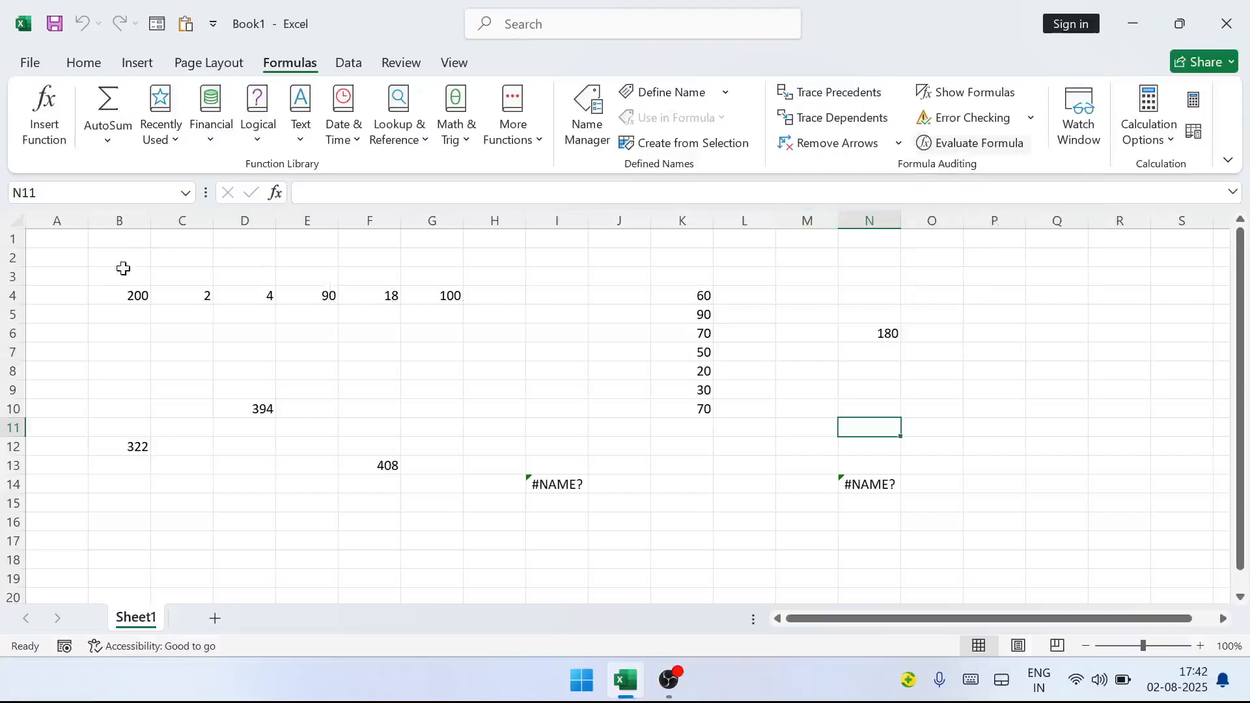
Clear all the numbers and formulas in the range B3:P18
left_click_drag(95, 276, 979, 558)
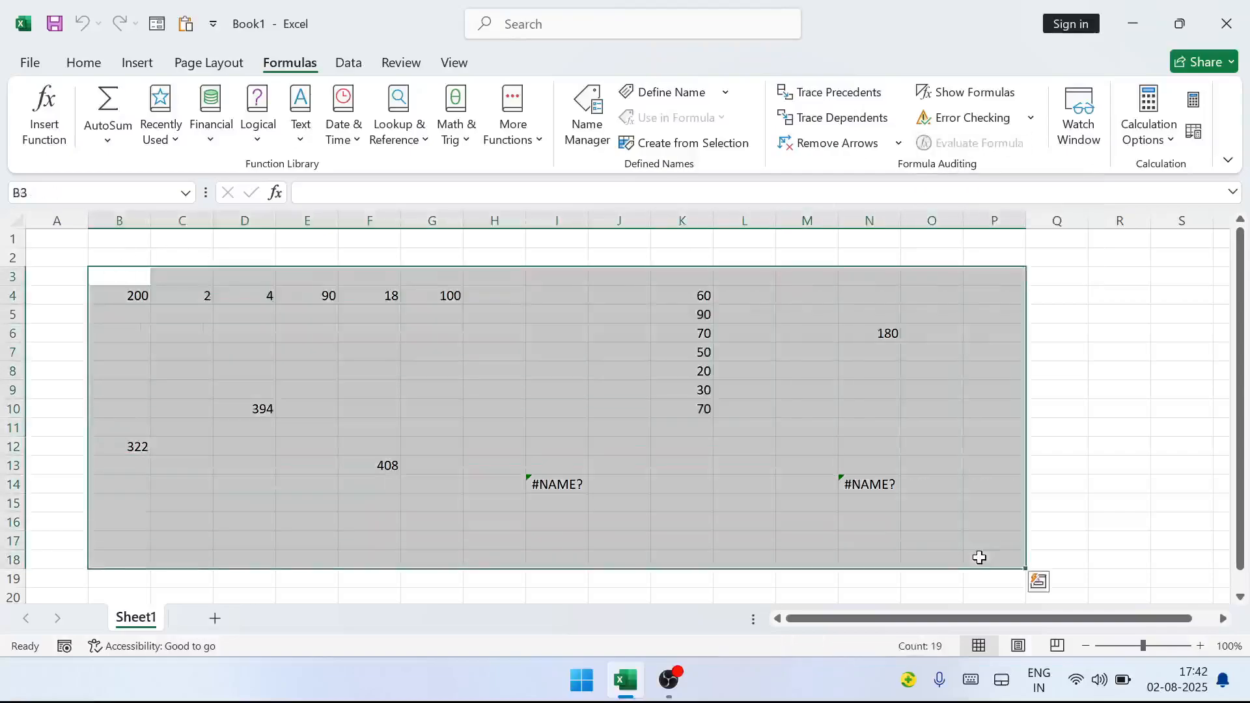
key("Delete")
left_click(693, 424)
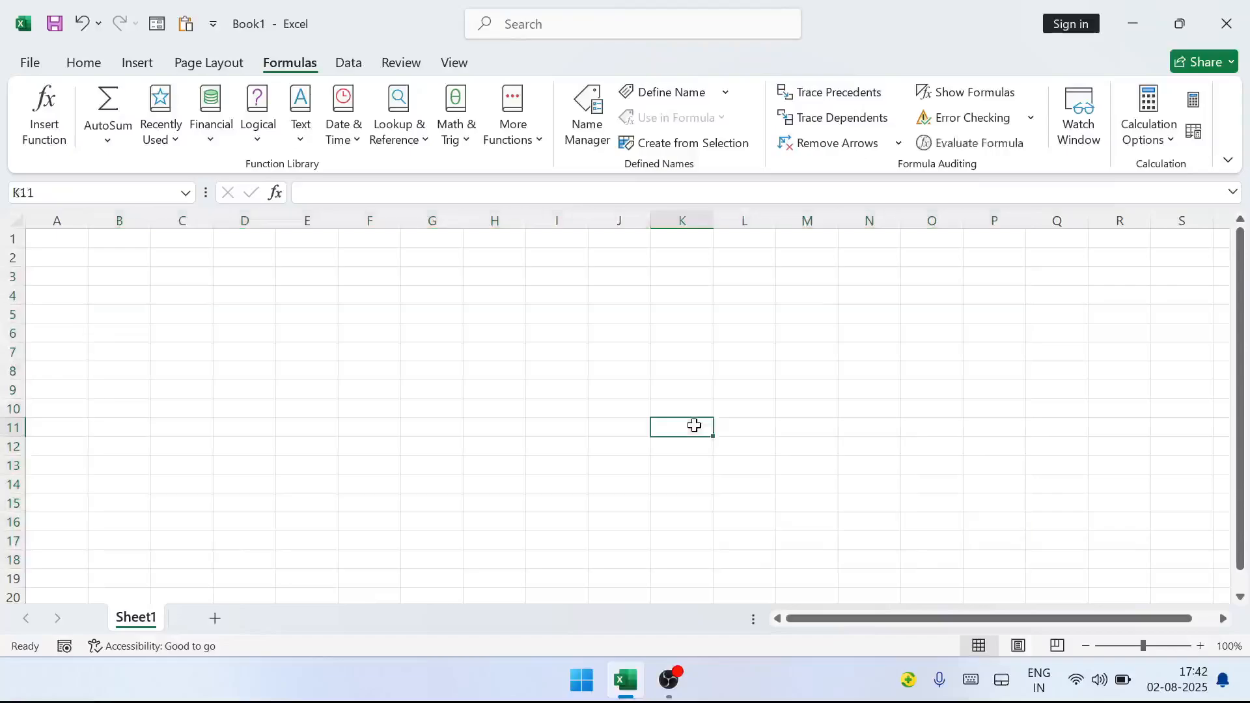
Enter 10 in cell E4 and the values 5, 20, 90 and 100 in cells G4 to J4
left_click(308, 297)
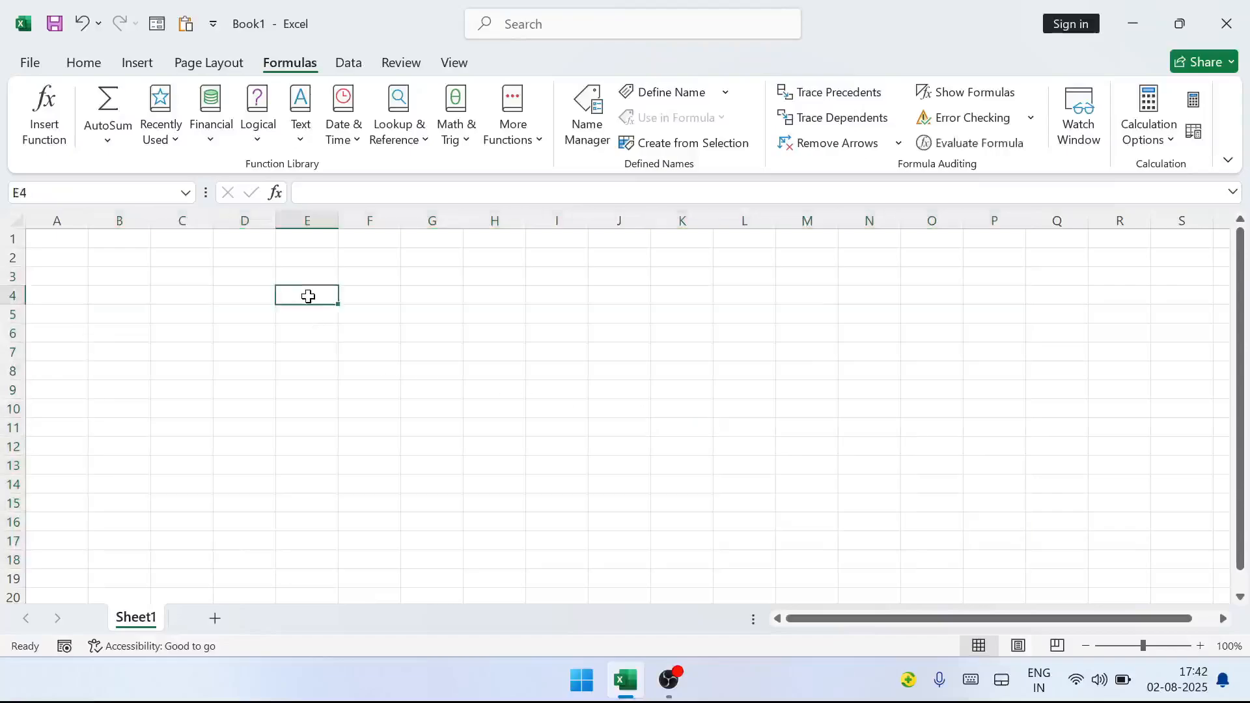
type("10")
key("Tab")
key("Tab")
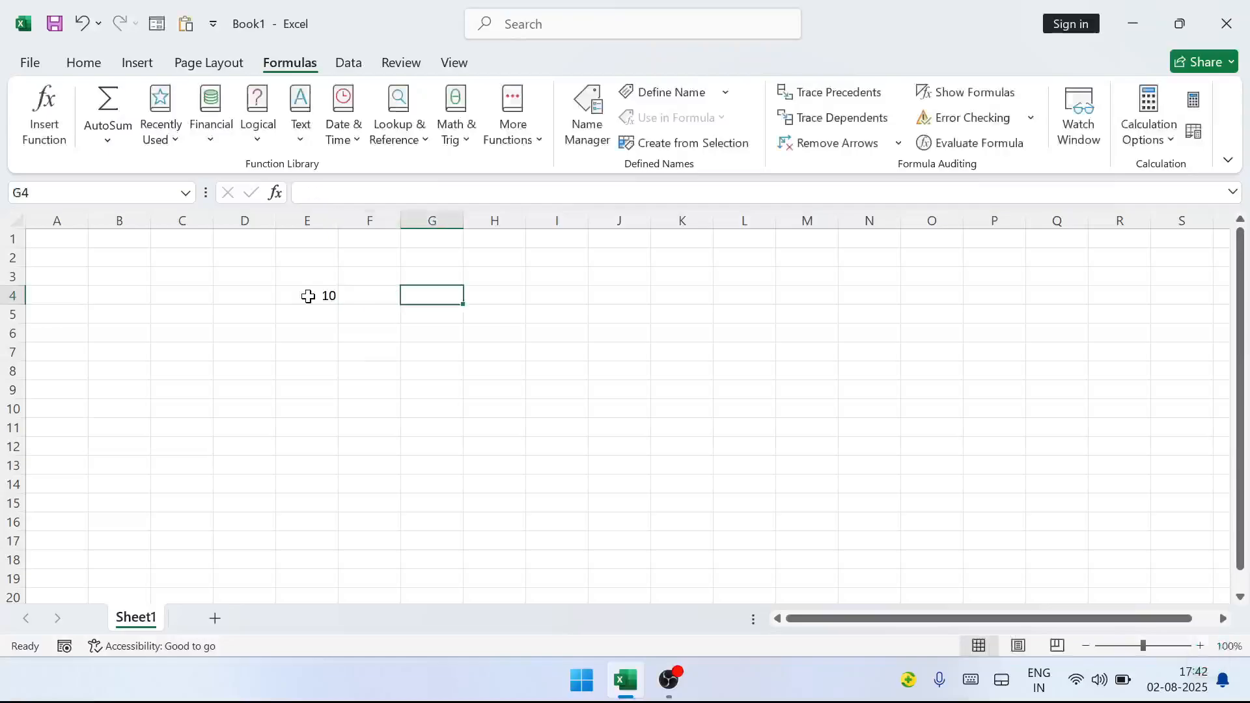
type("5")
key("Tab")
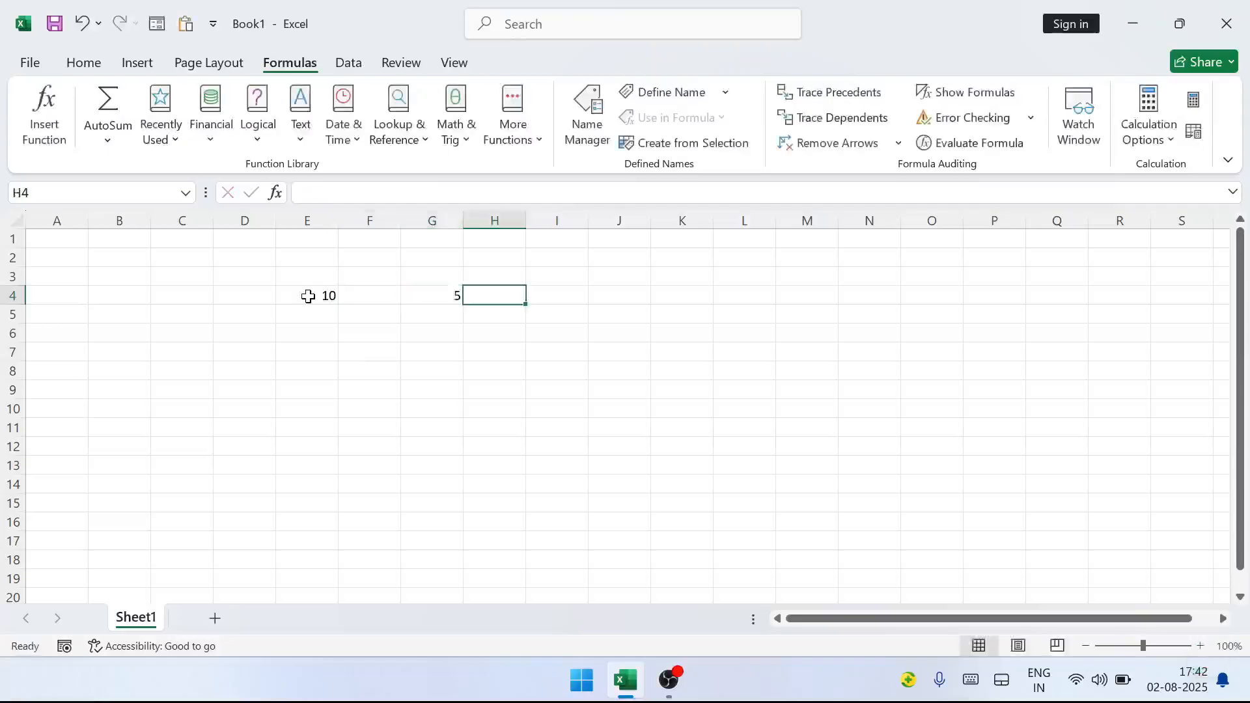
type("20")
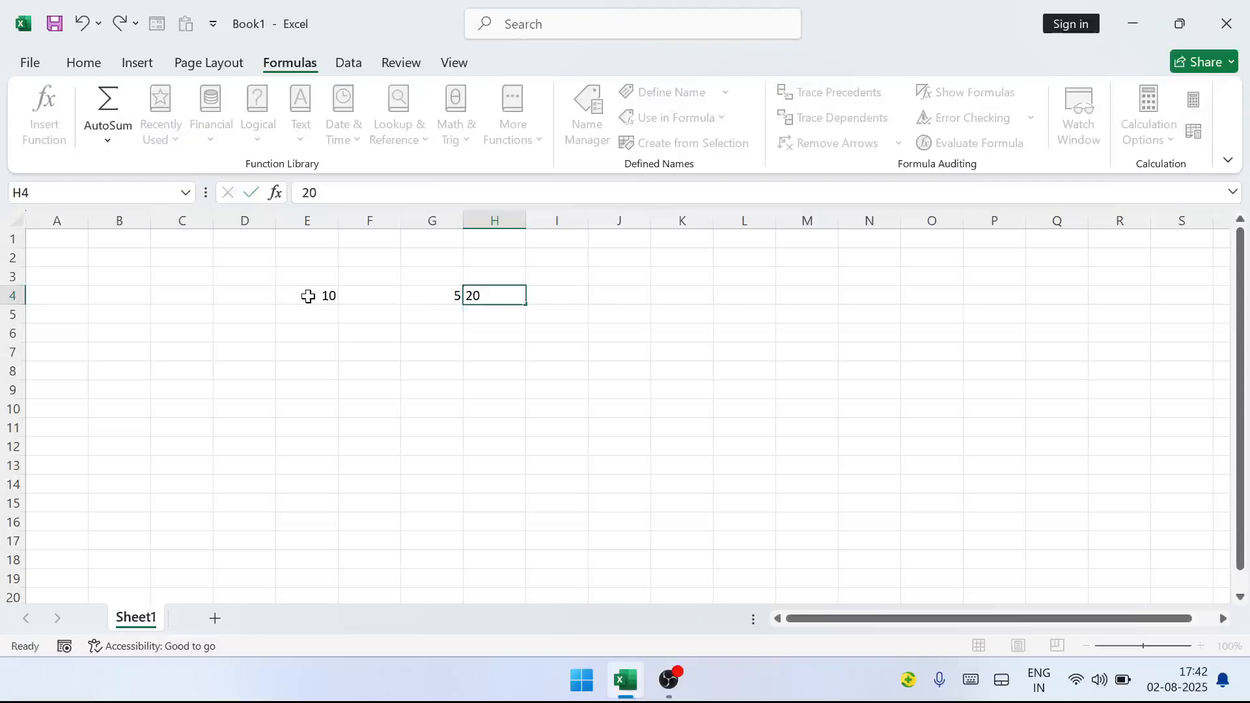
key("Tab")
type("90")
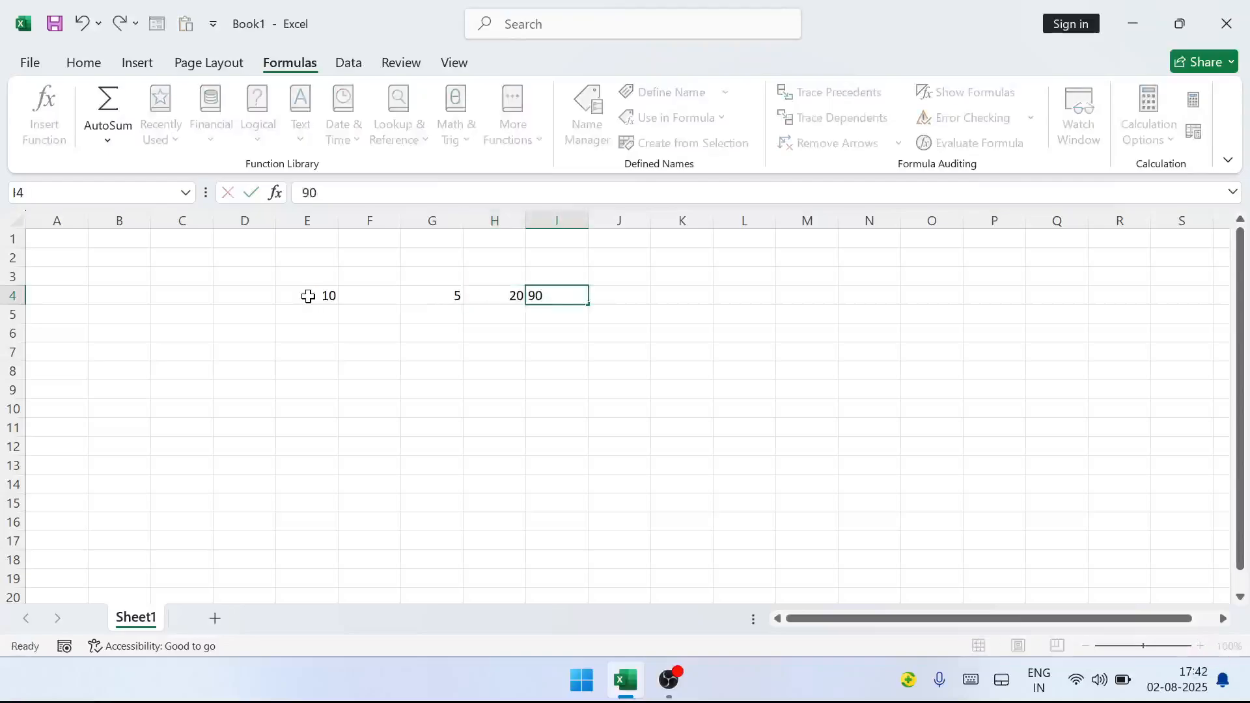
key("Tab")
type("100")
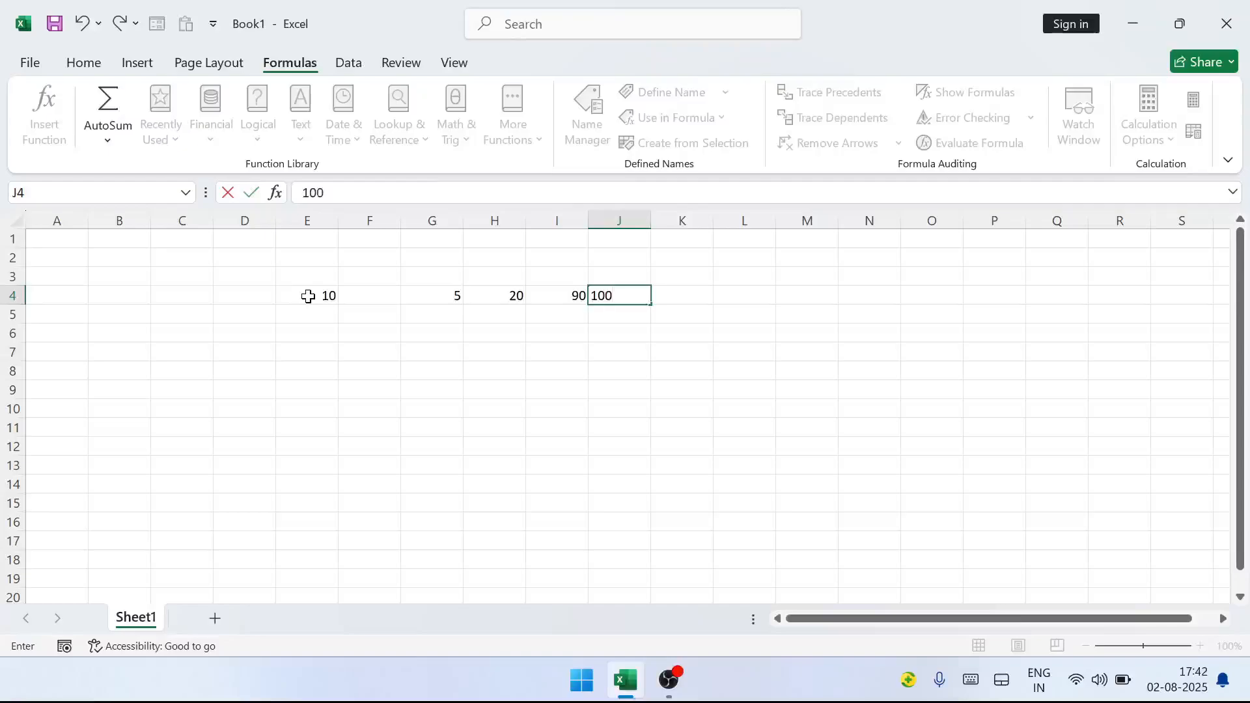
key("Tab")
Enter the formula =E4/G4*H4-I4+J4 in cell J9
key("Down")
key("Down")
key("Down")
key("Down")
key("Left")
key("Down")
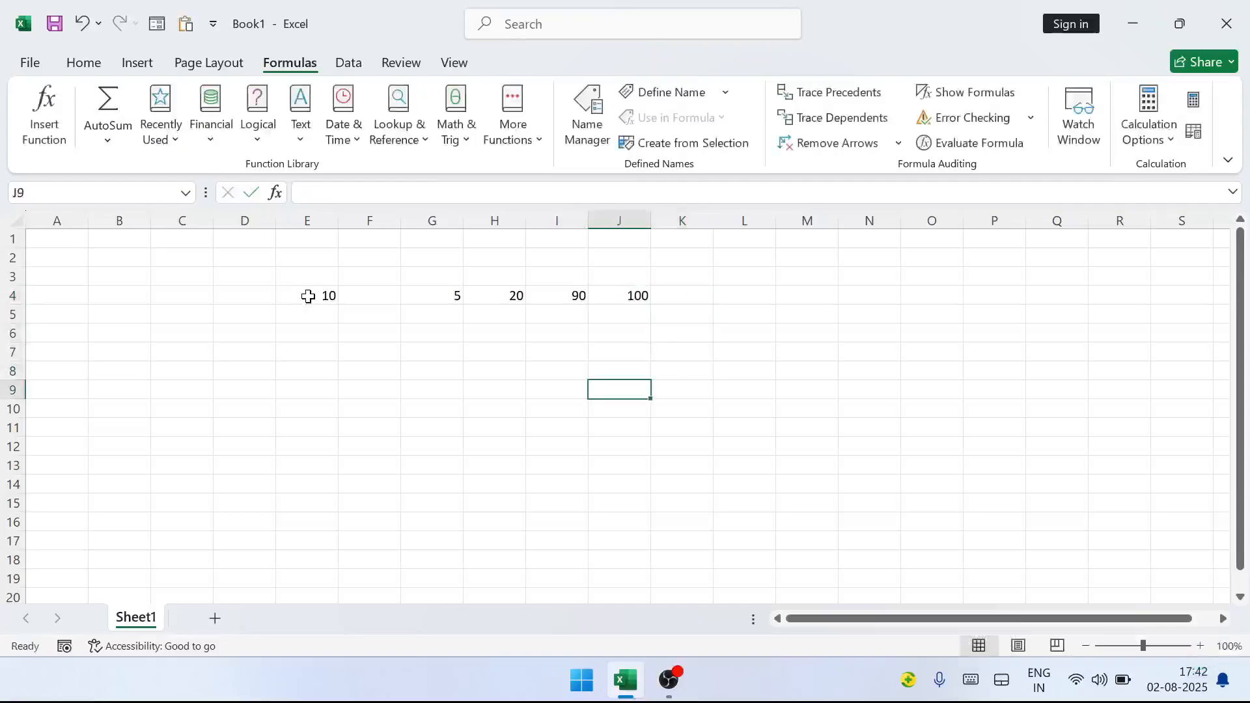
type("=")
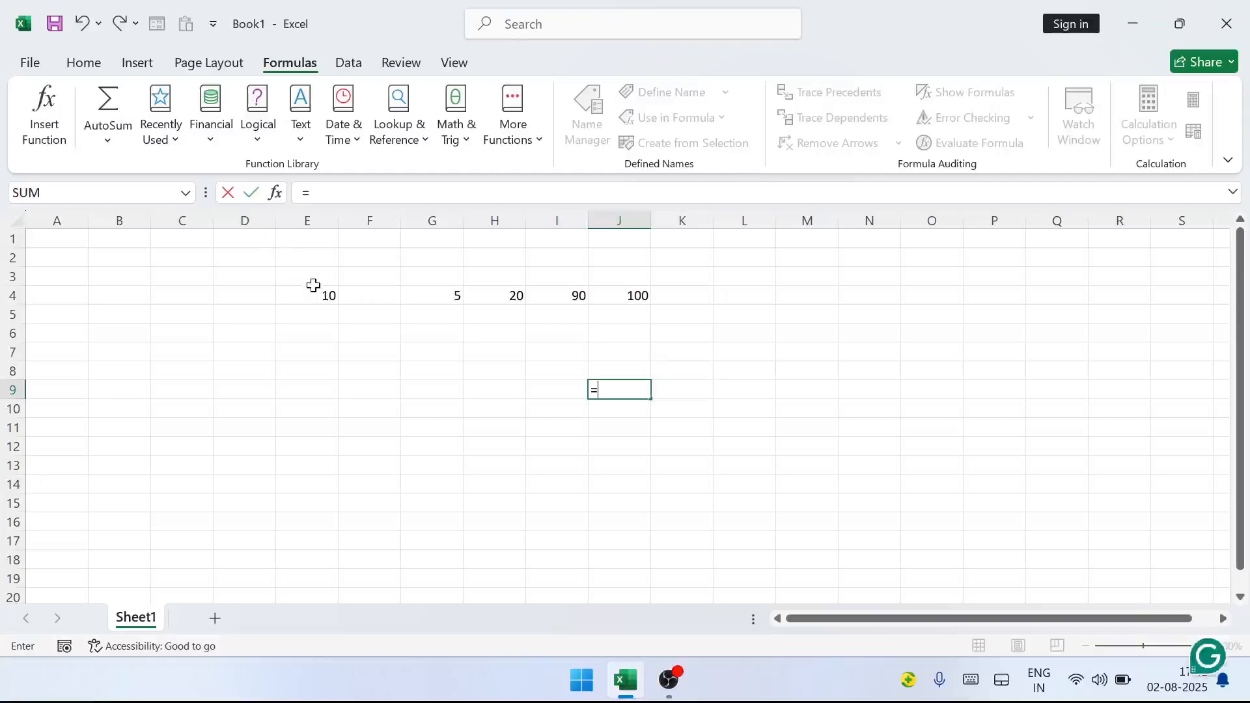
left_click(311, 301)
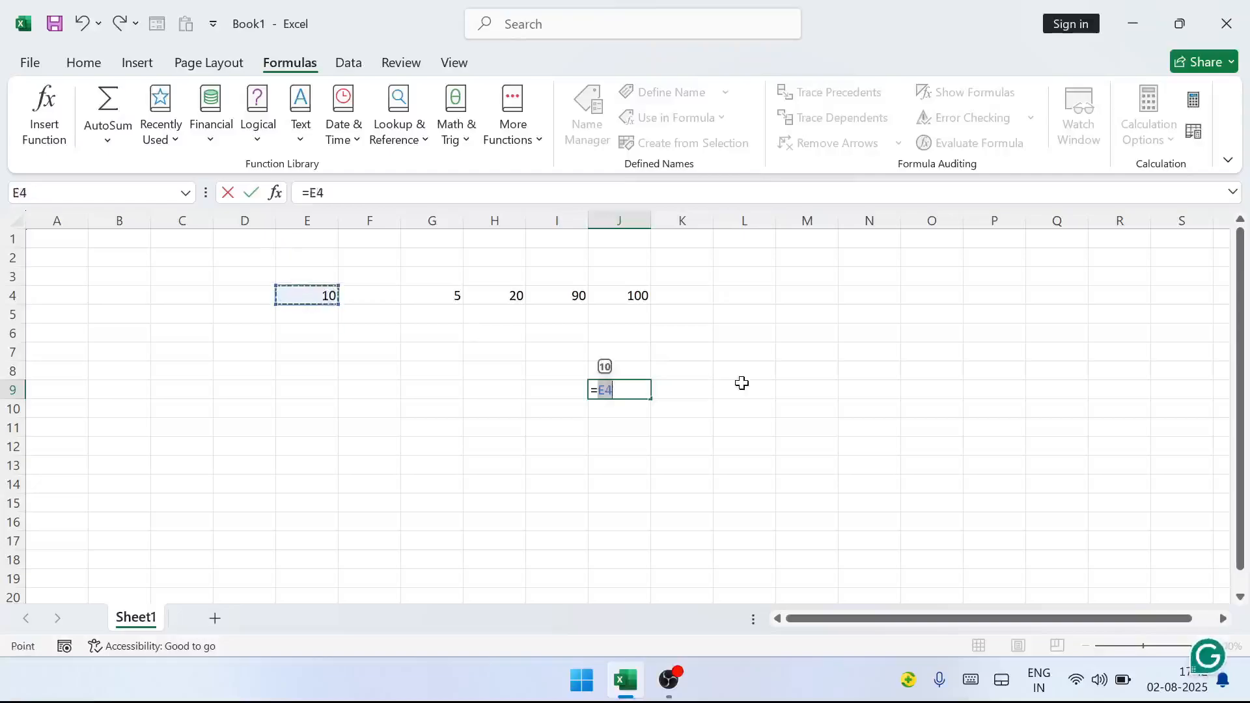
type("/")
left_click(413, 297)
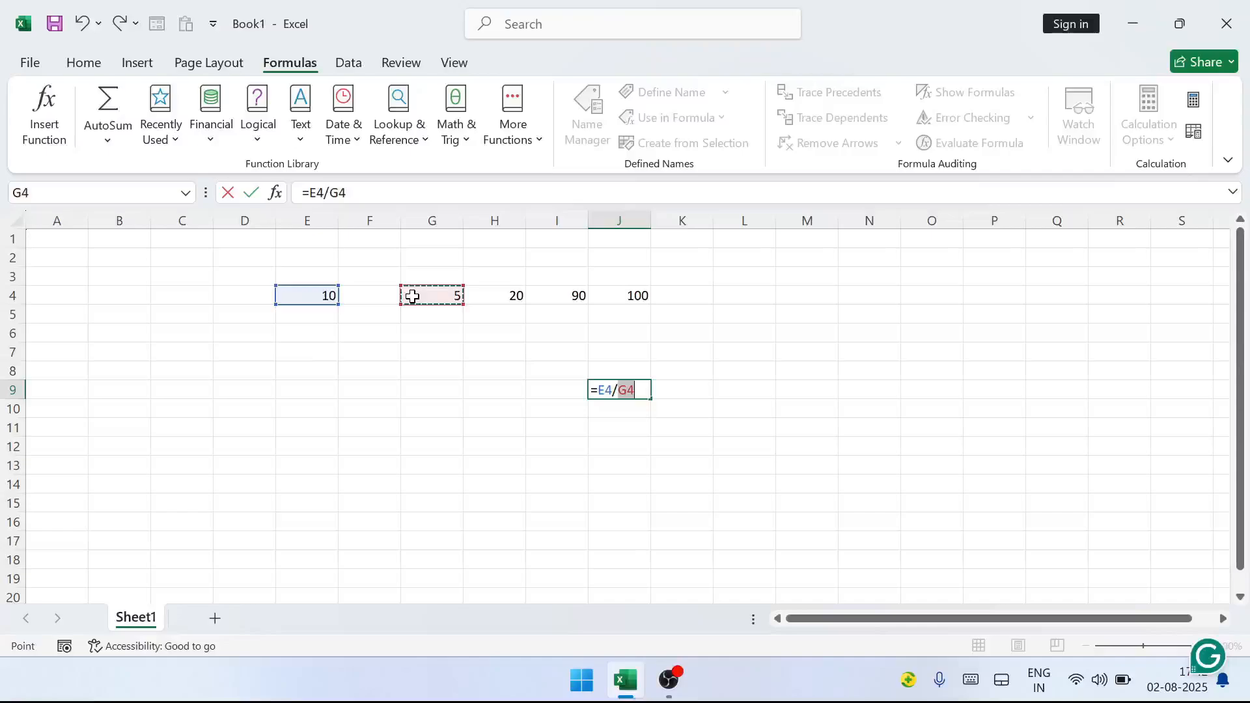
type("*")
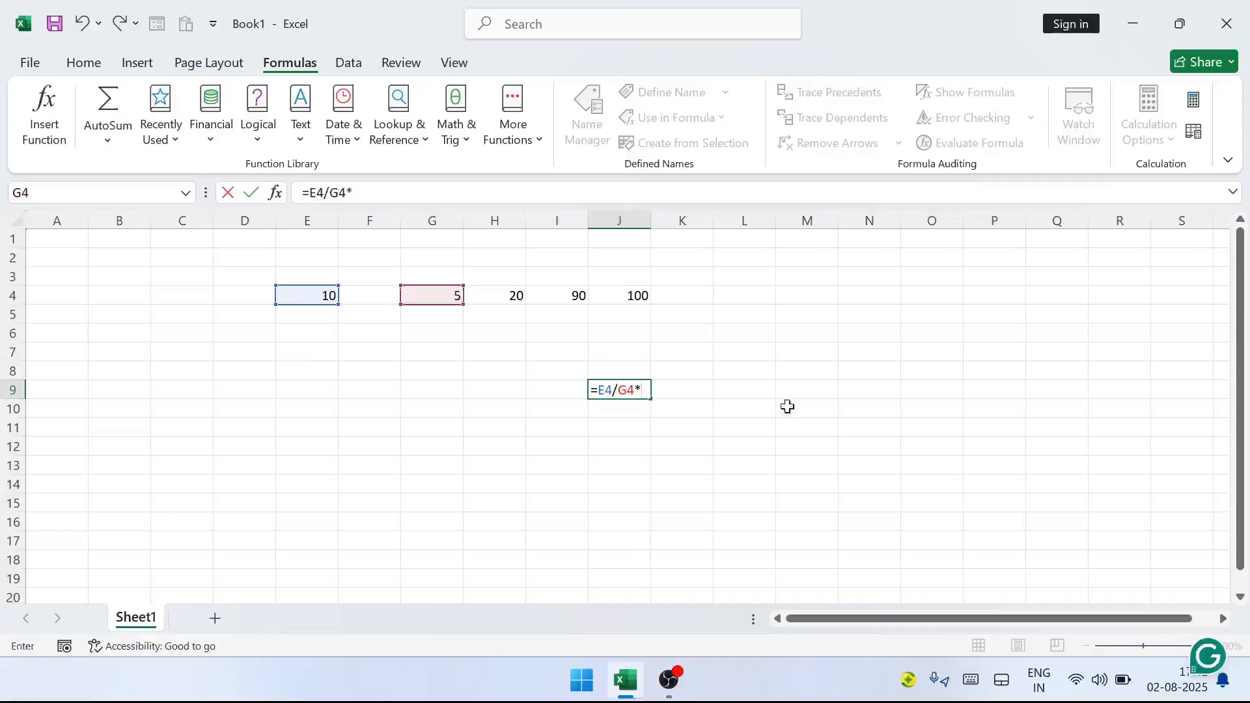
left_click(492, 302)
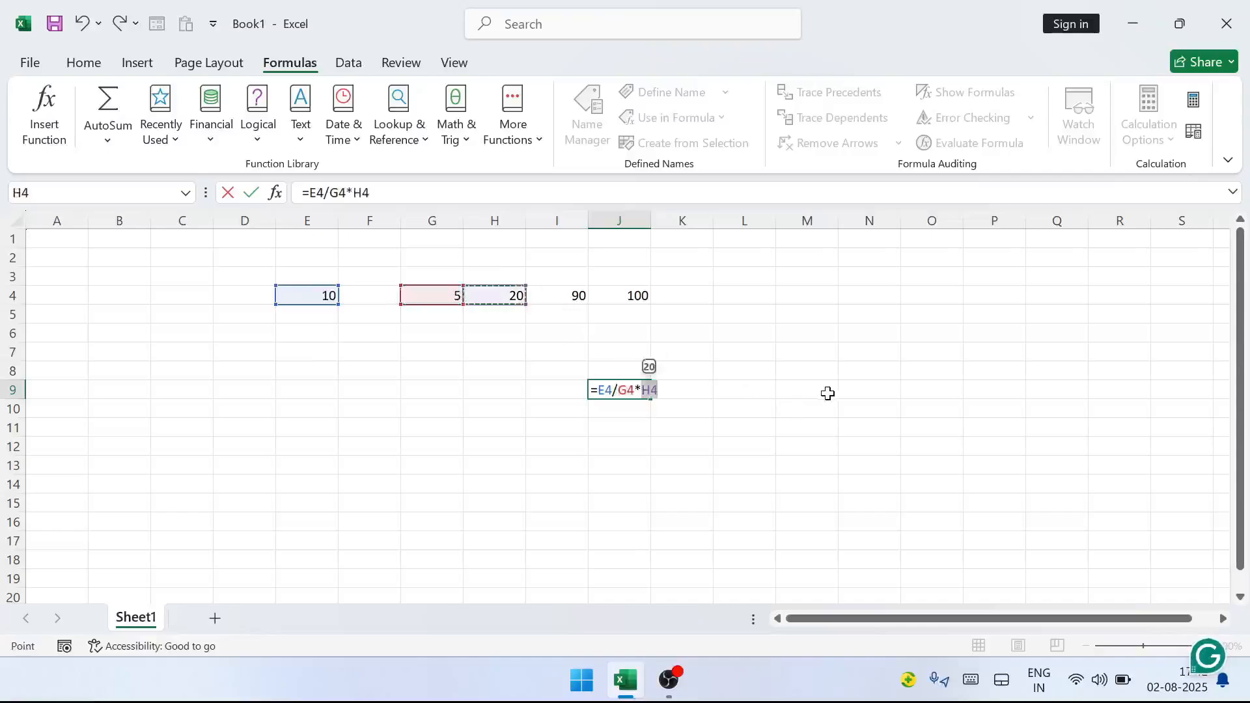
type("-")
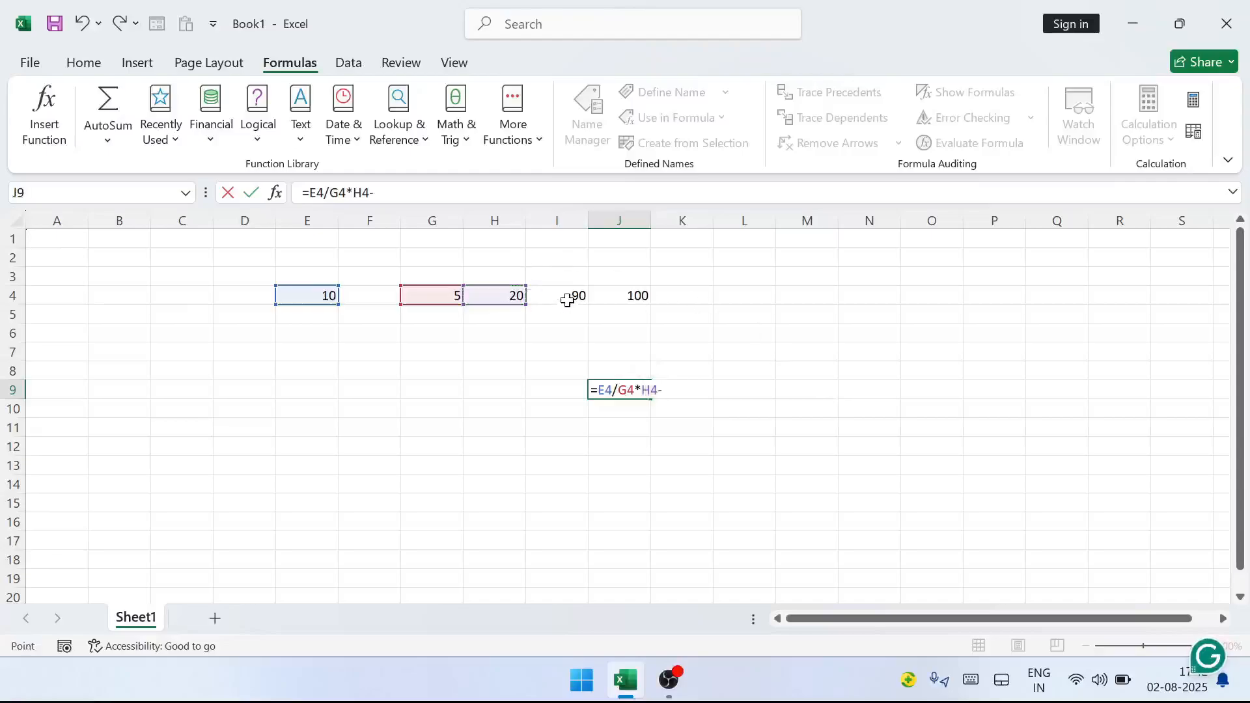
left_click(579, 319)
left_click(567, 294)
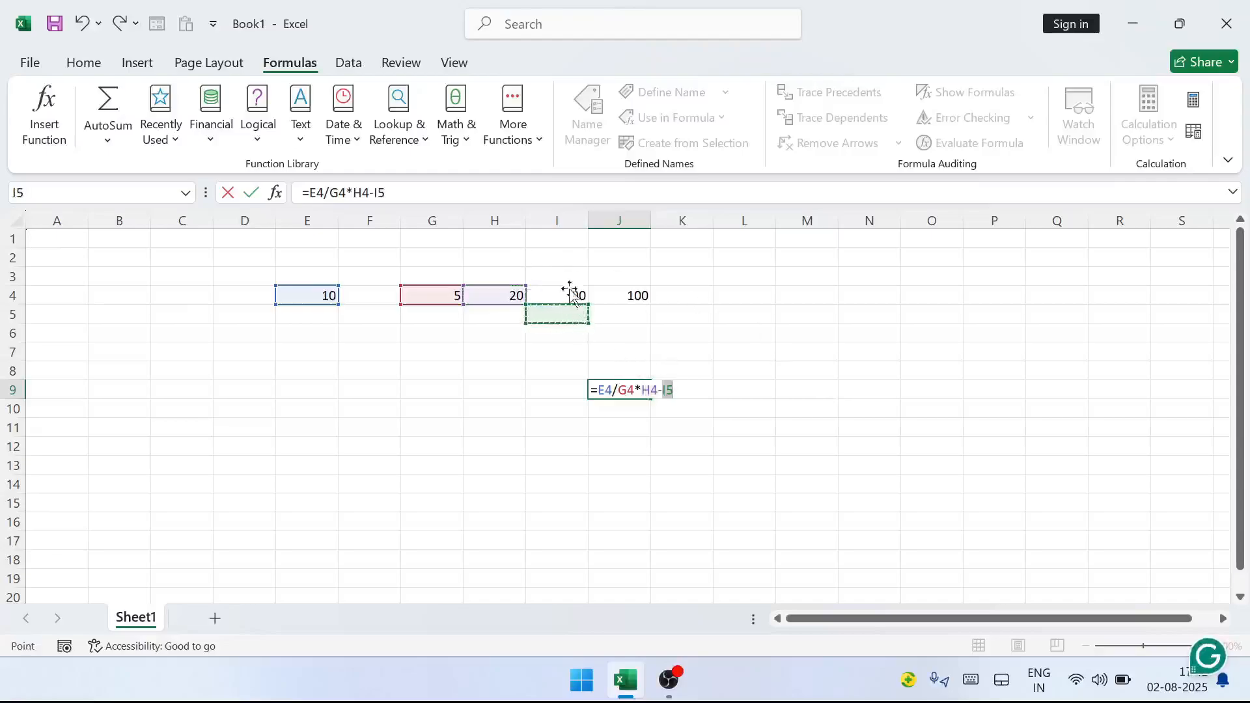
type("+")
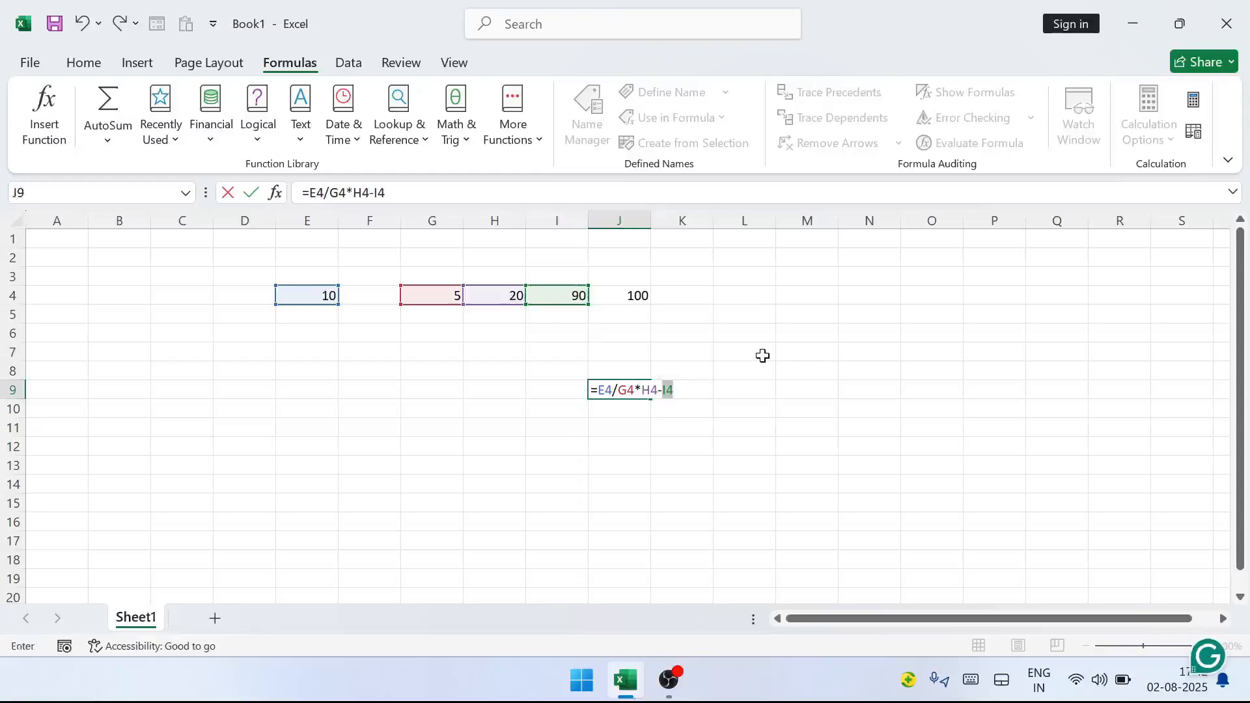
left_click(636, 294)
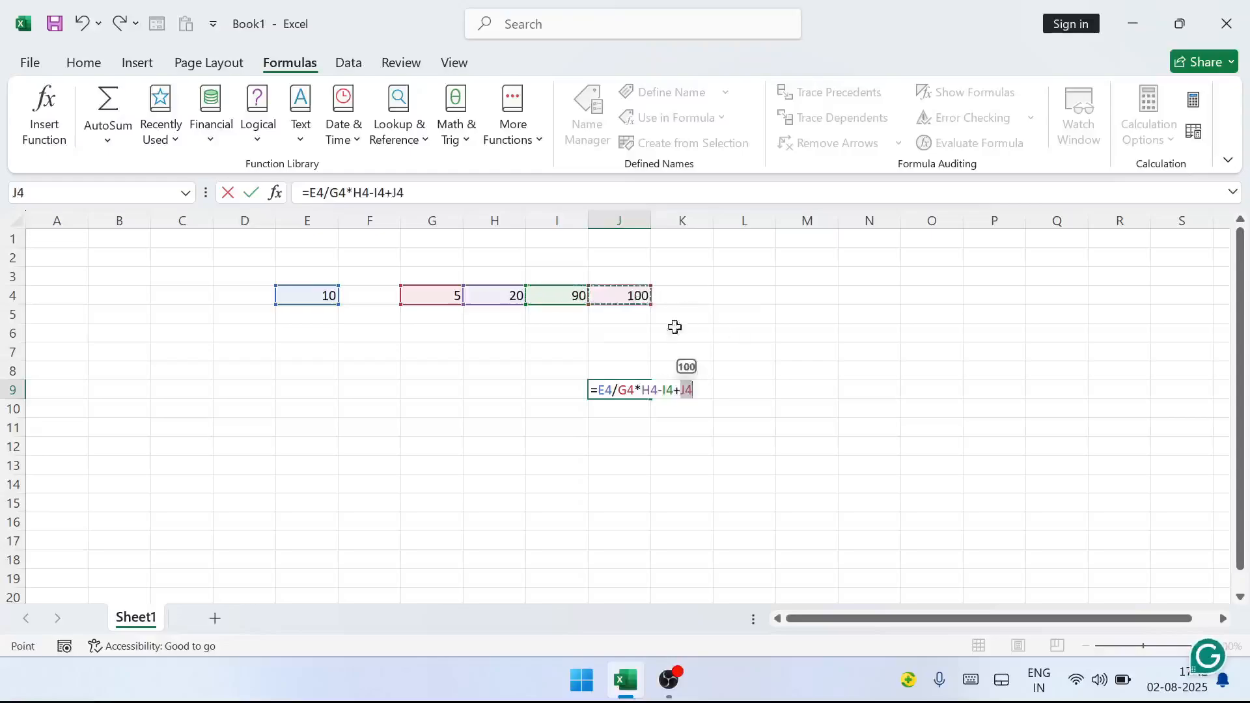
key("Return")
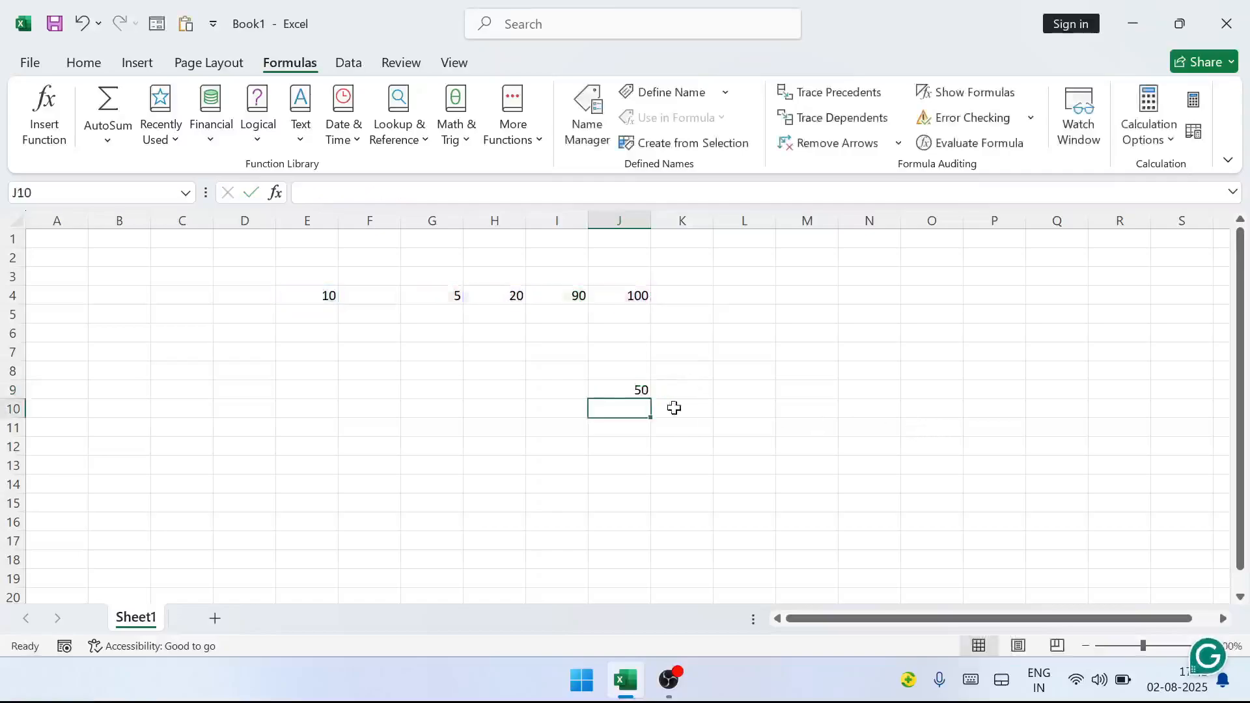
Run Evaluate Formula on cell J9 and evaluate it through the division E4/G4
left_click(626, 389)
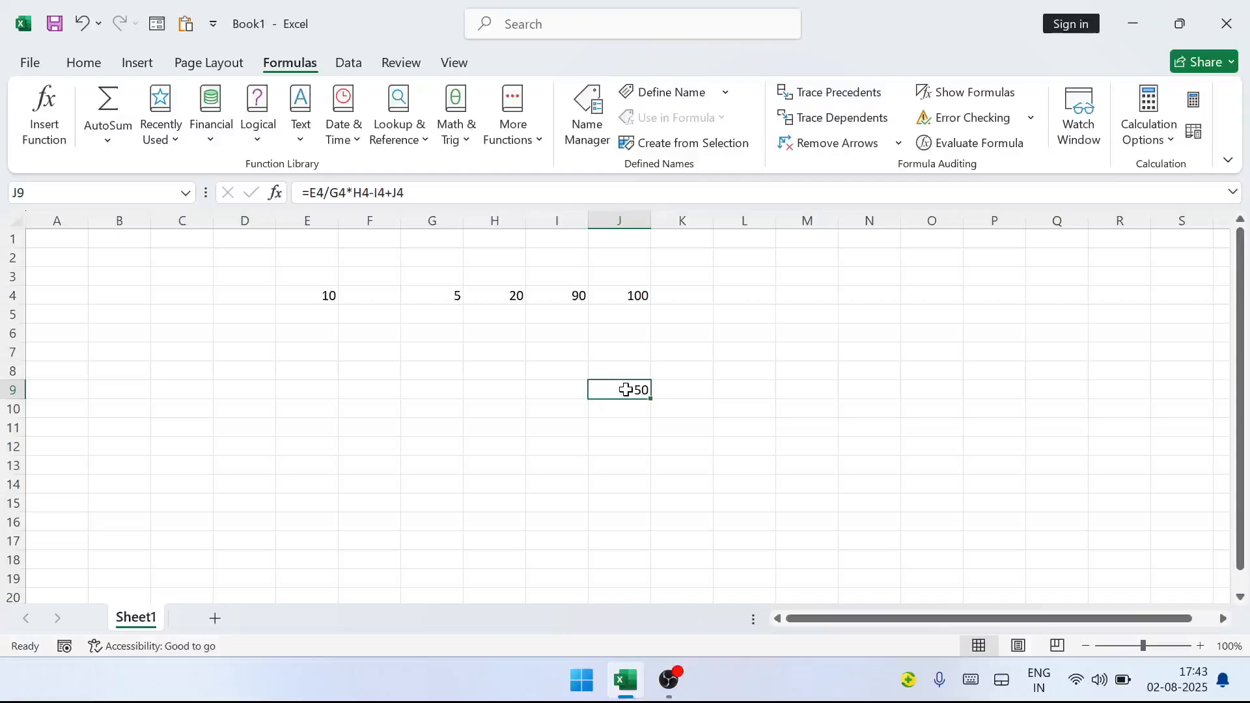
left_click(944, 143)
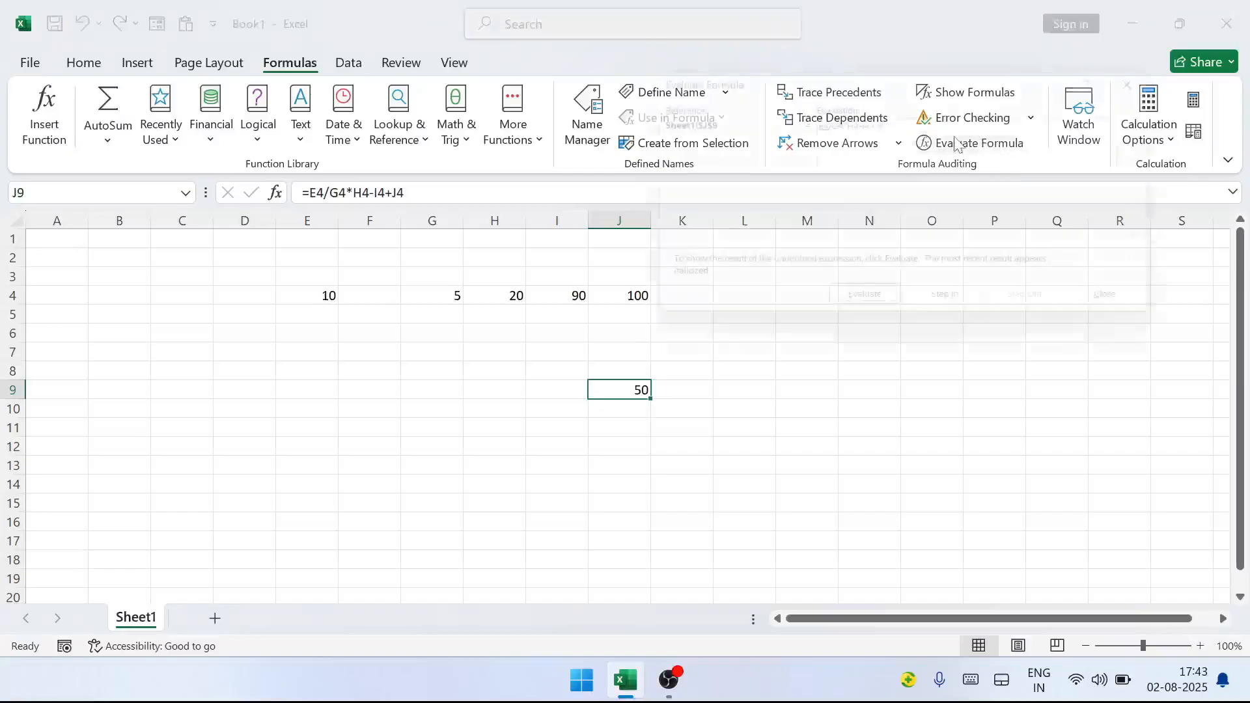
left_click_drag(828, 81, 941, 237)
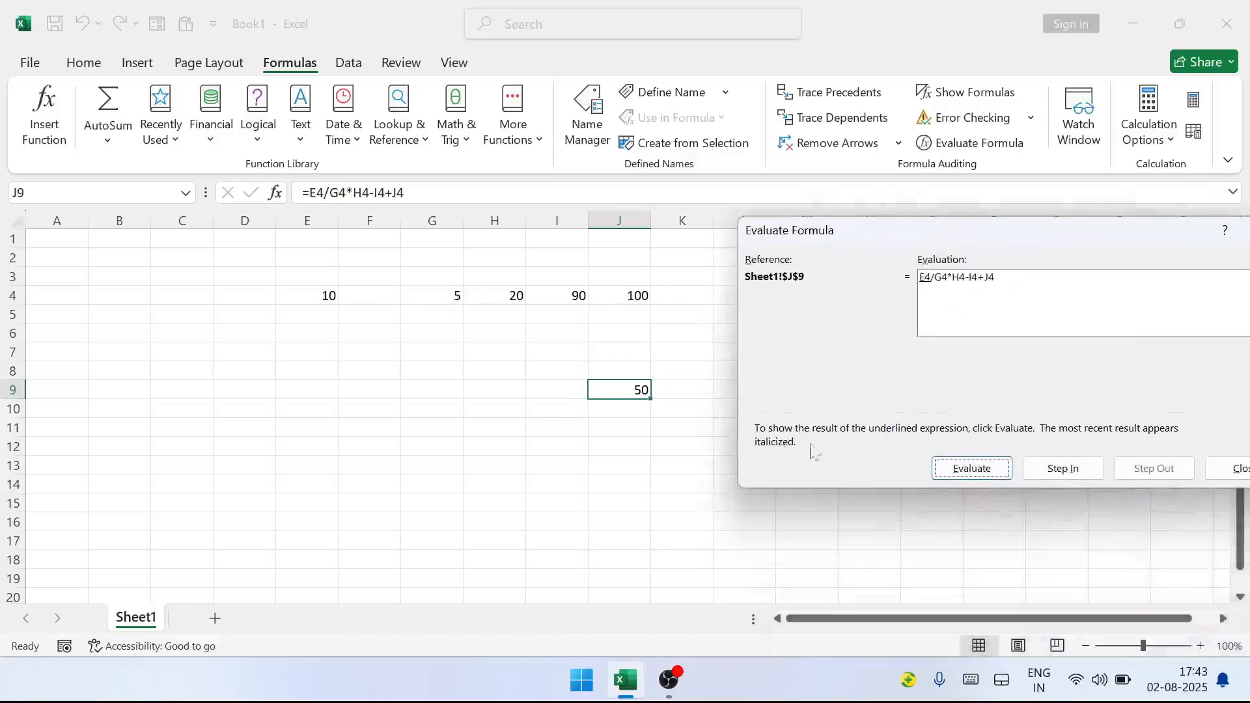
left_click(971, 468)
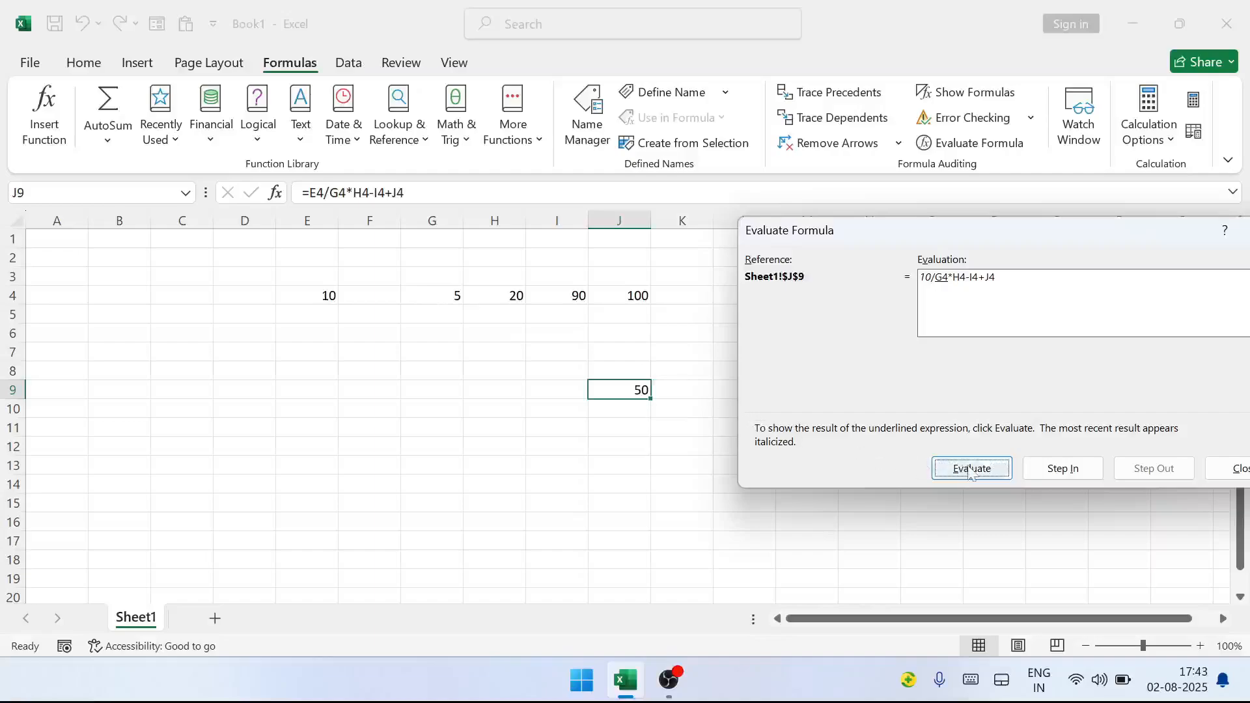
left_click(971, 468)
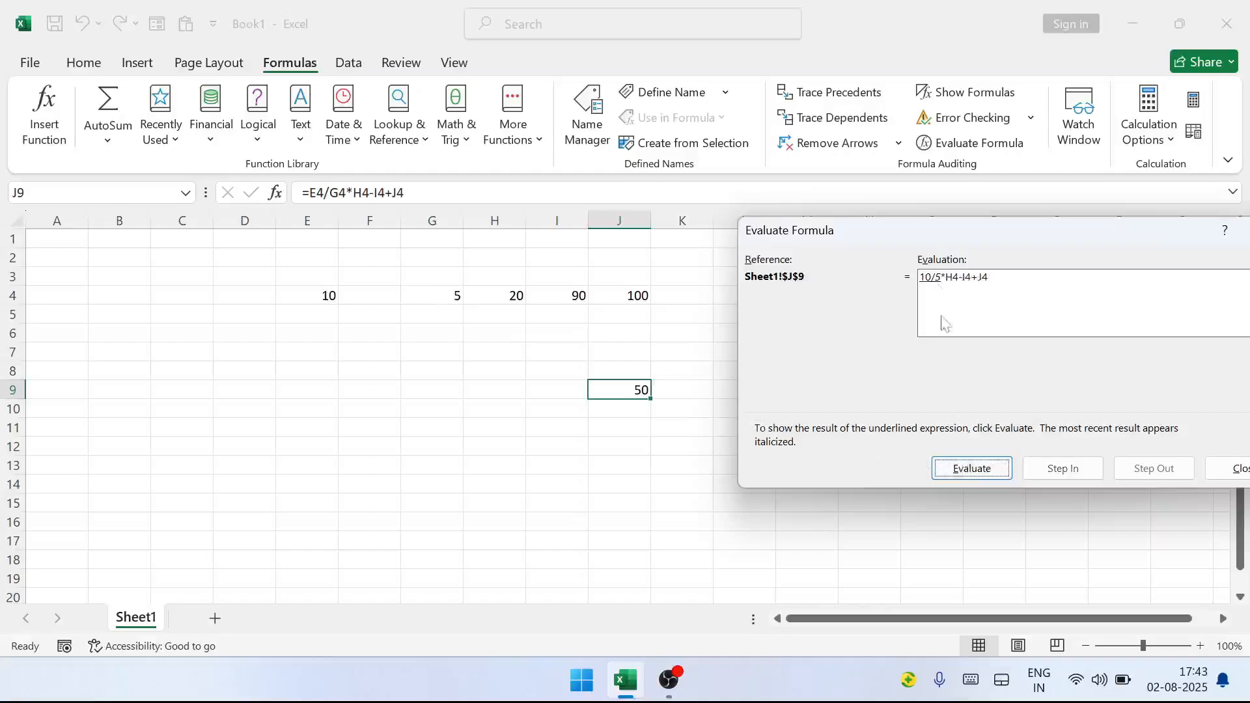
left_click(972, 468)
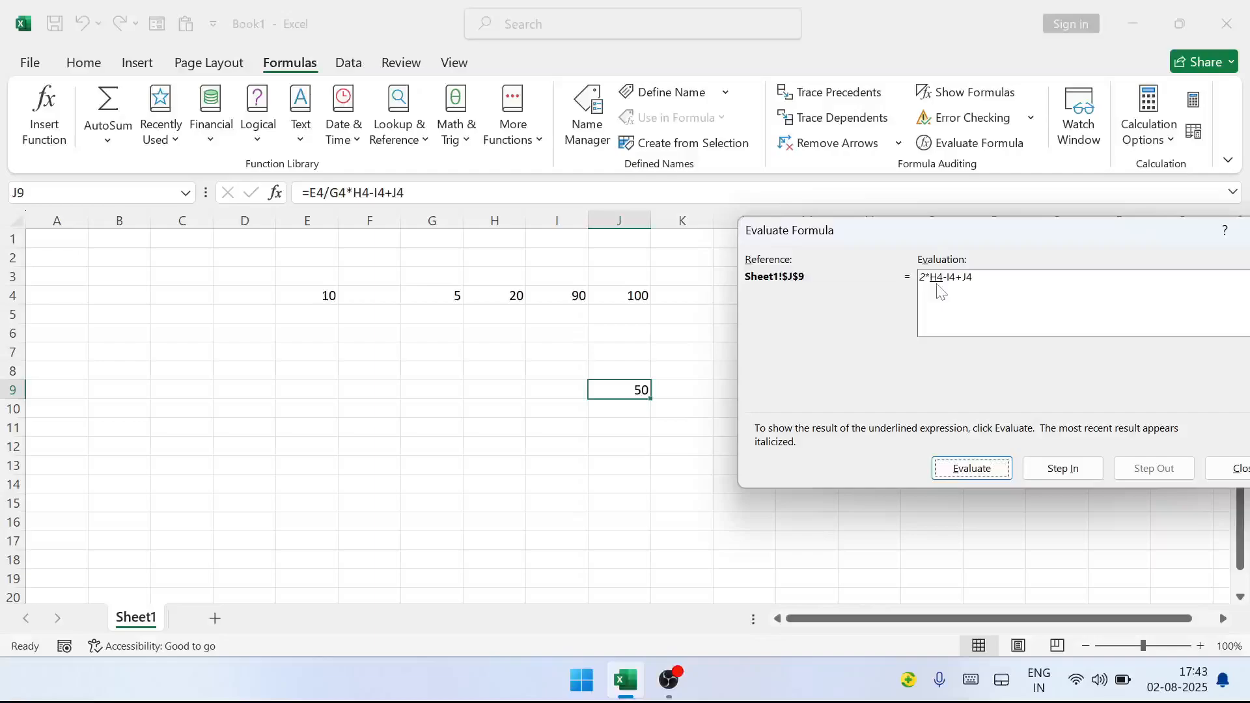
Evaluate the remaining multiplication, subtraction and addition of J9's formula, restart the evaluation and close it
left_click(961, 468)
left_click(957, 464)
left_click(954, 466)
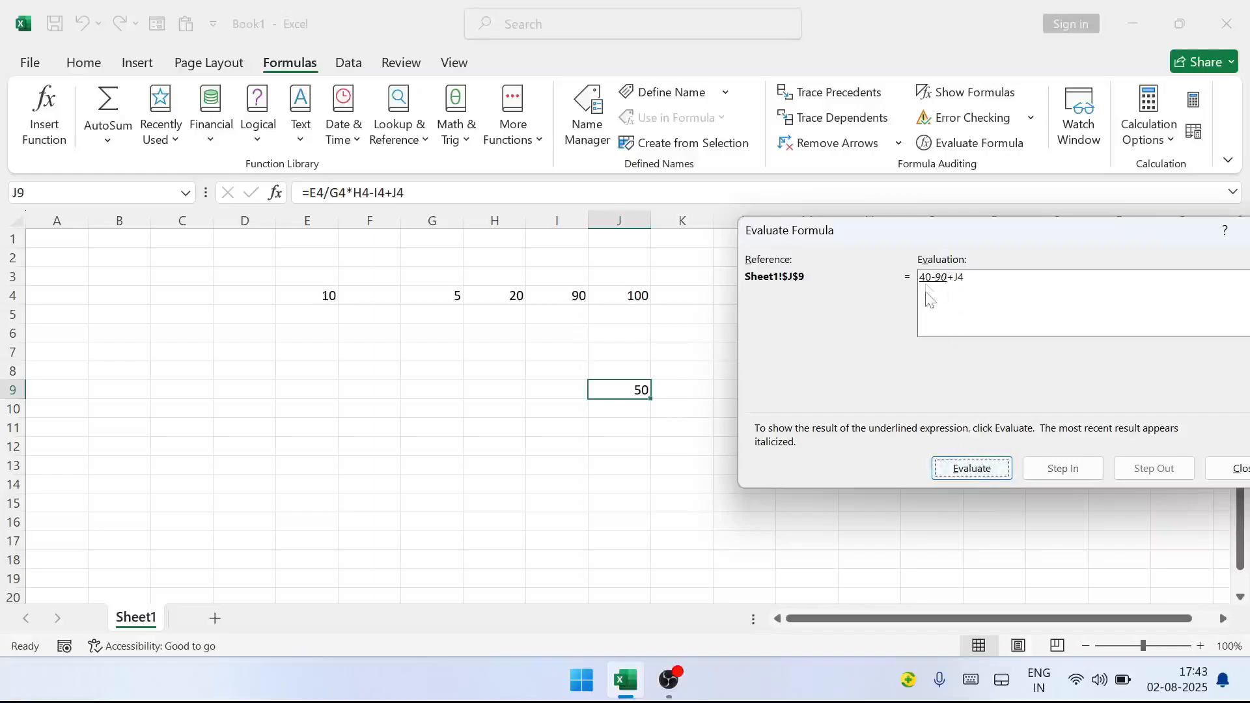
left_click(971, 462)
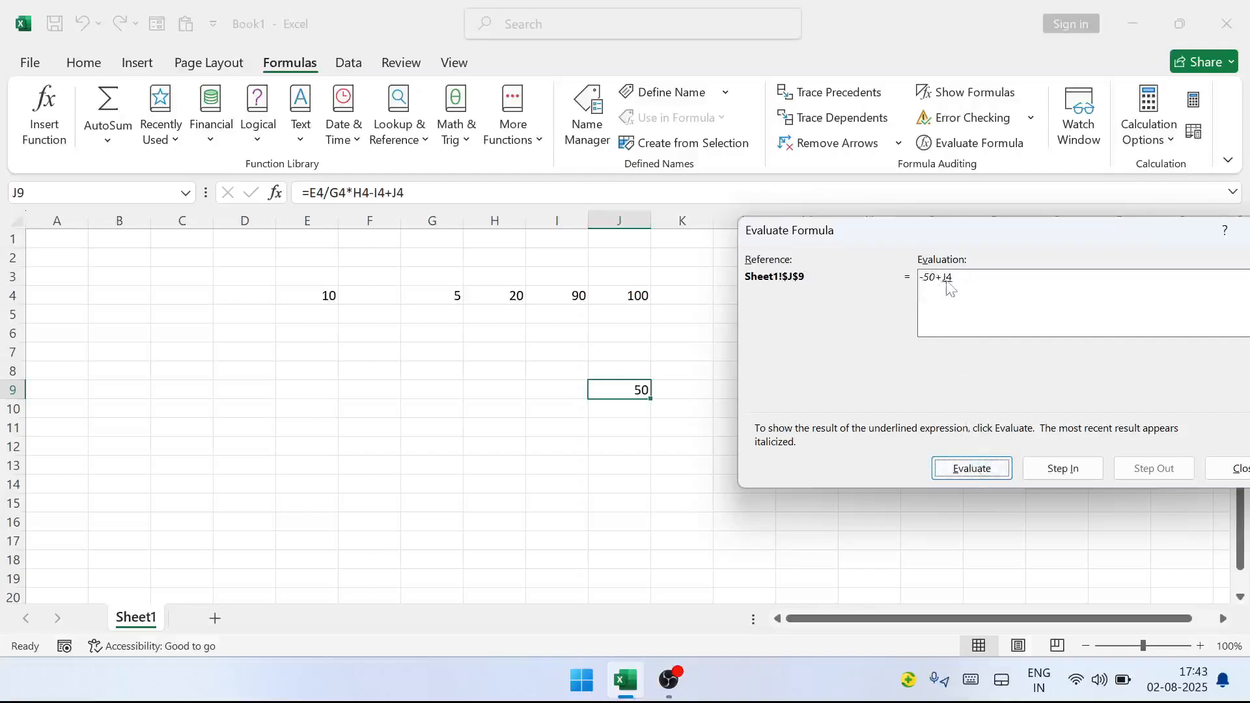
key("space")
left_click(957, 472)
left_click(957, 472)
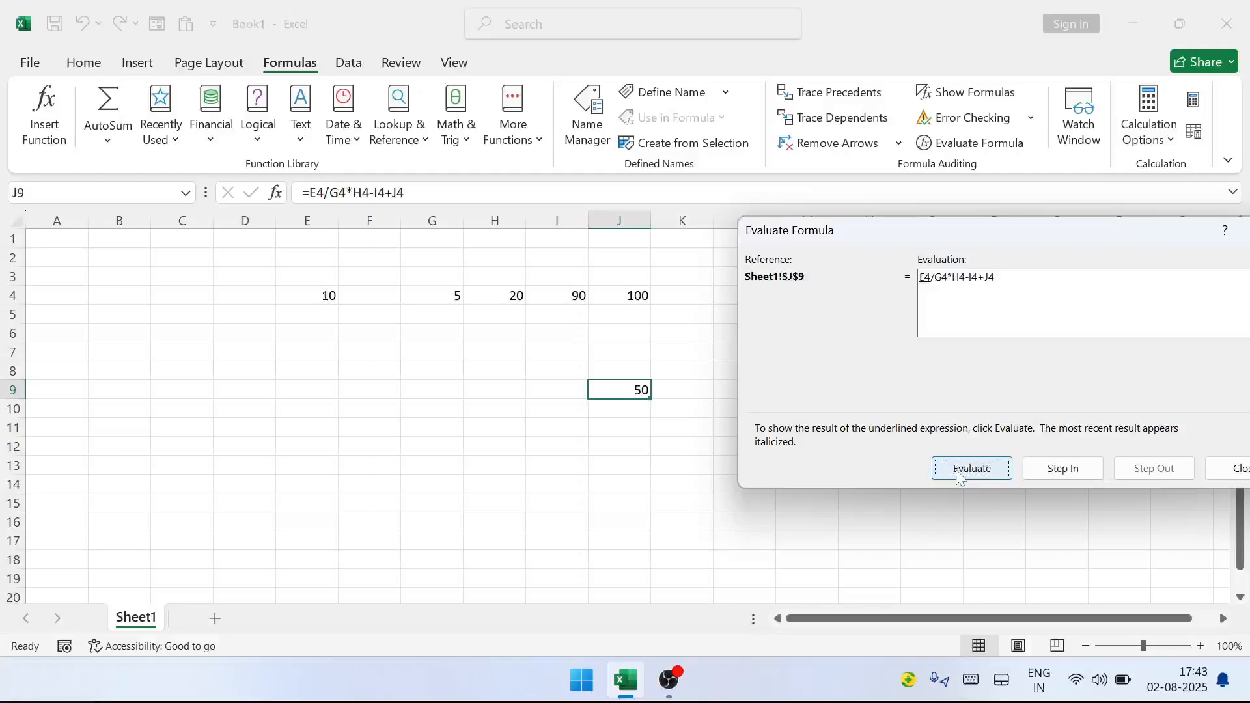
left_click_drag(1157, 233, 892, 234)
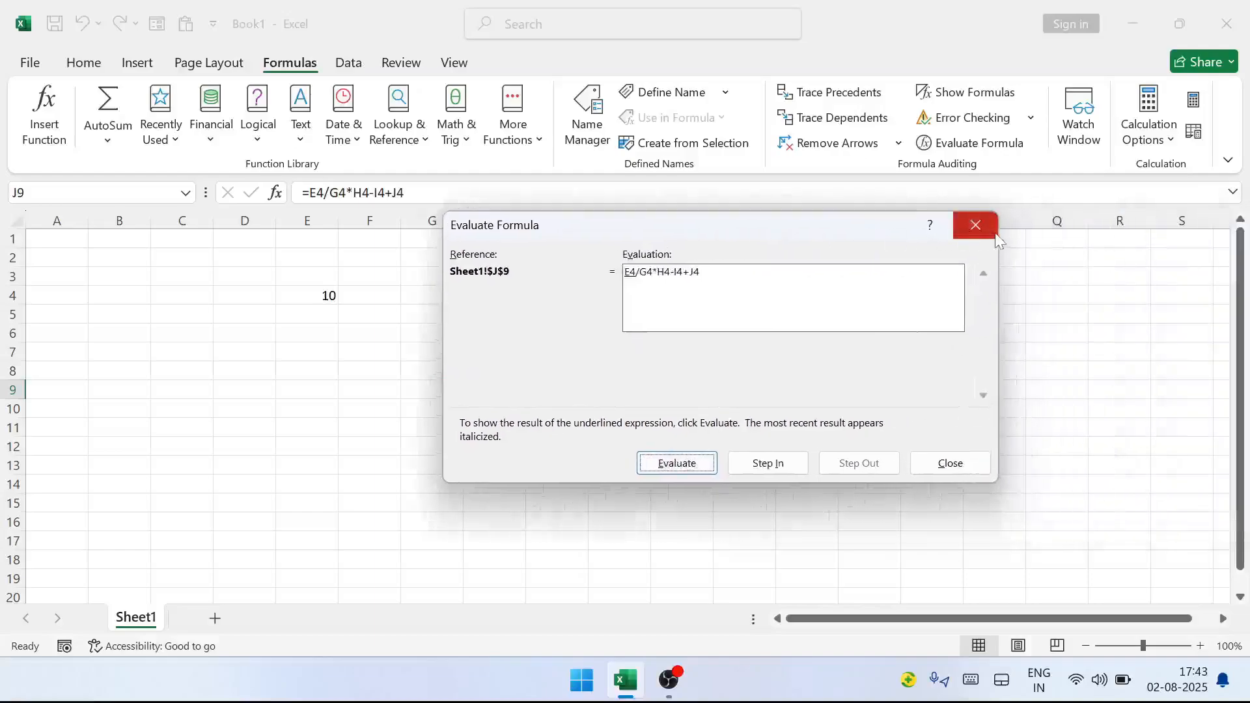
left_click(955, 465)
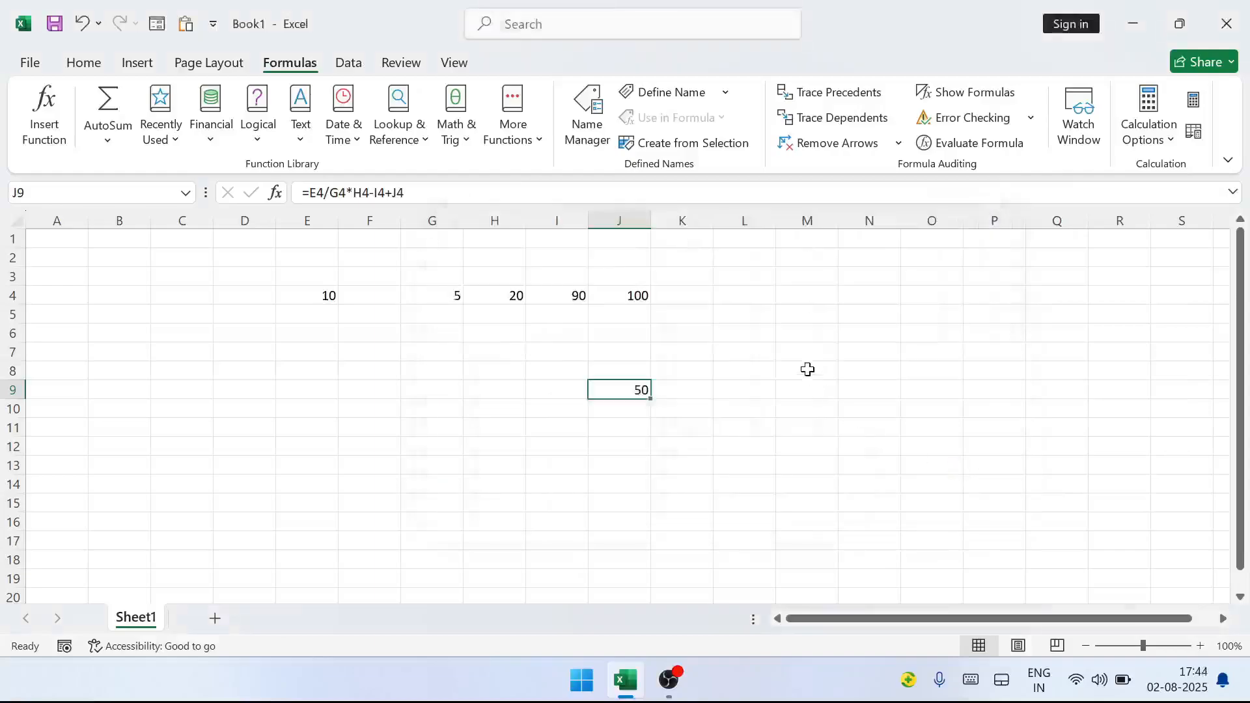
Open the Watch Window and add a watch for cell J9
left_click(808, 369)
left_click(639, 389)
left_click(666, 425)
left_click(610, 387)
left_click(1078, 124)
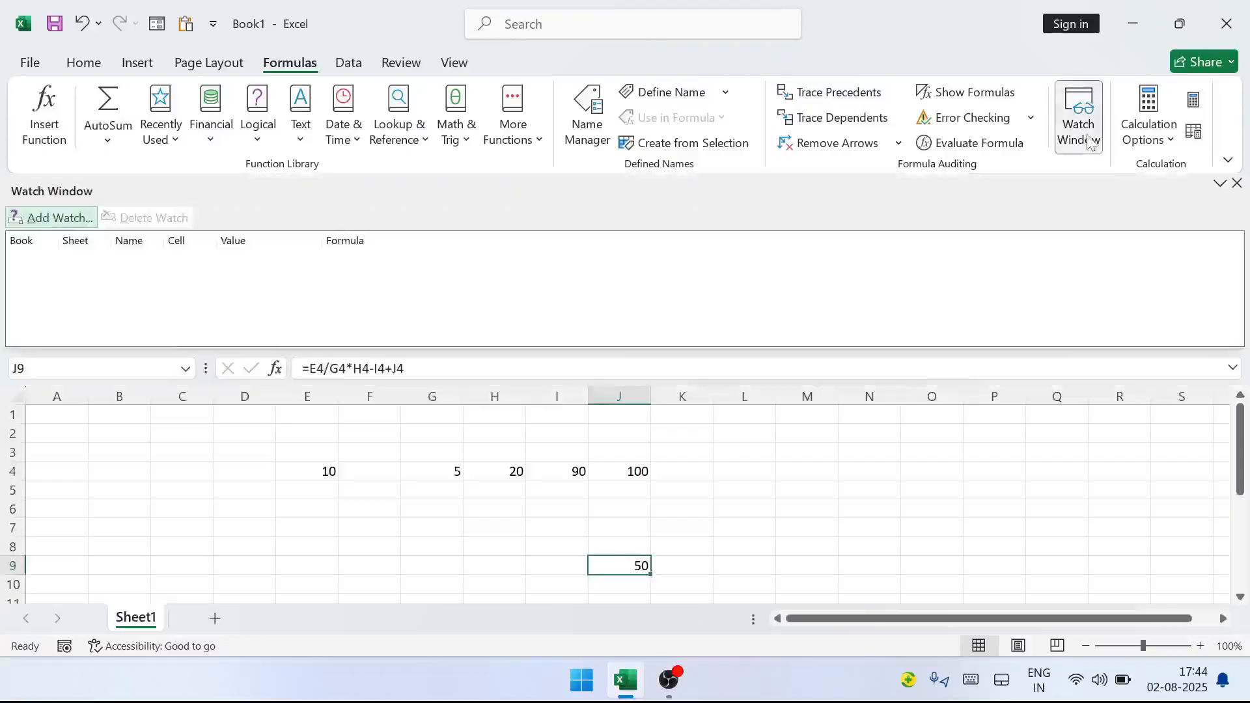
left_click(45, 220)
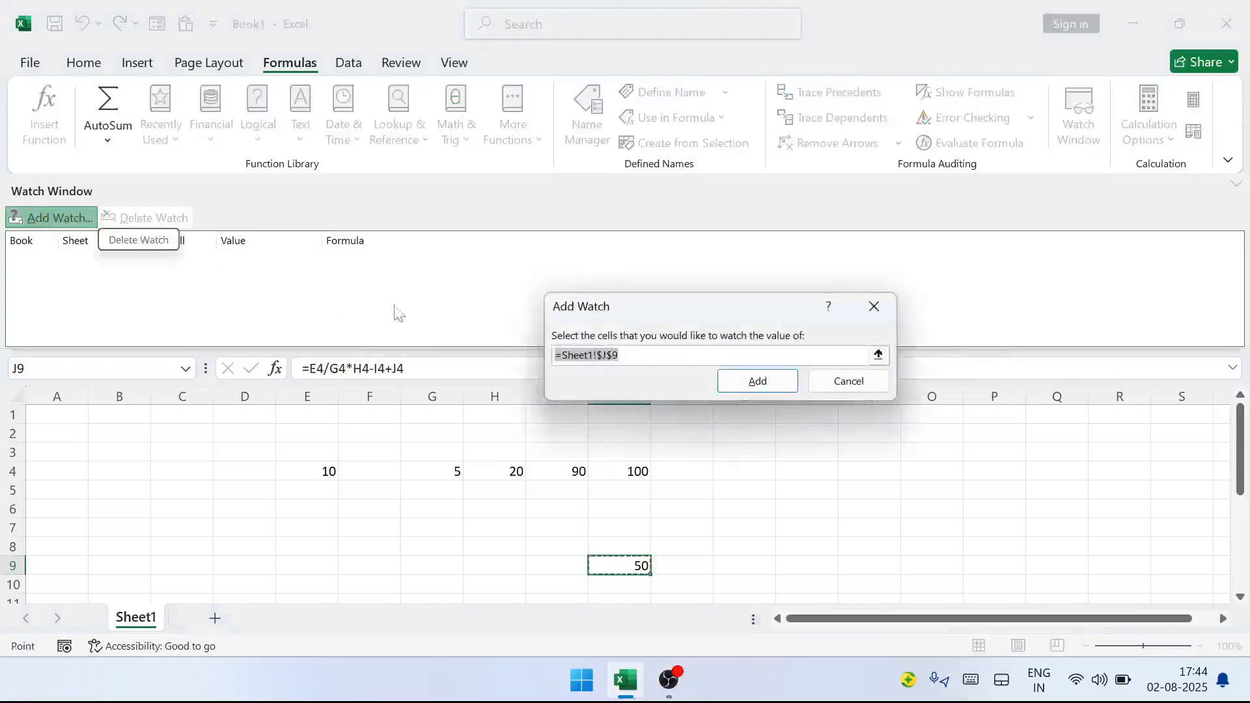
left_click(878, 354)
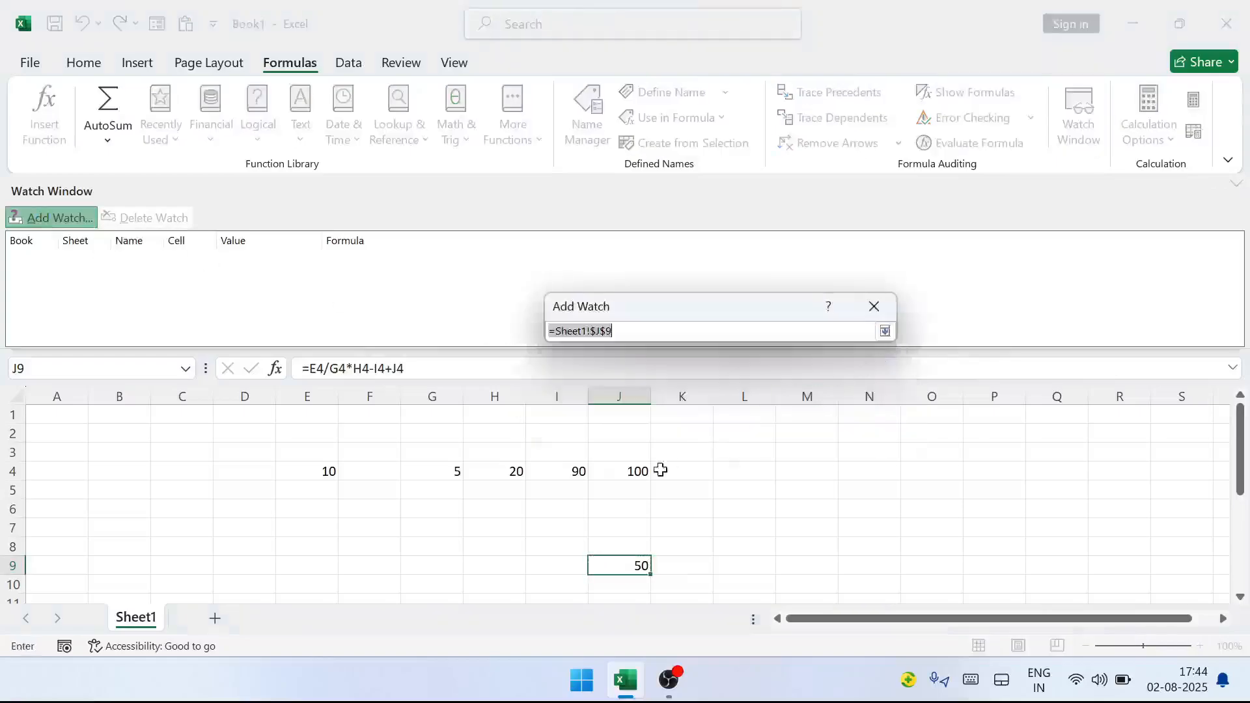
left_click(885, 331)
left_click(753, 380)
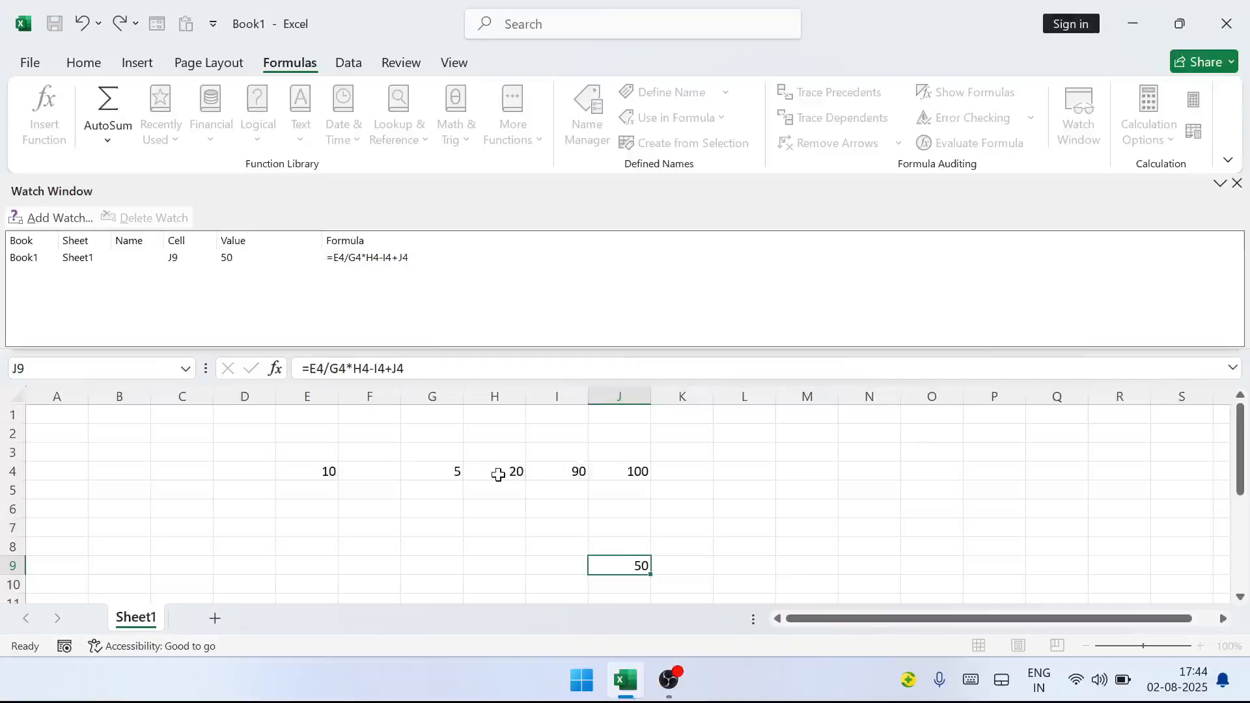
Change the value of cell J4 to 200 while J9 is being watched
left_click(443, 472)
left_click(623, 474)
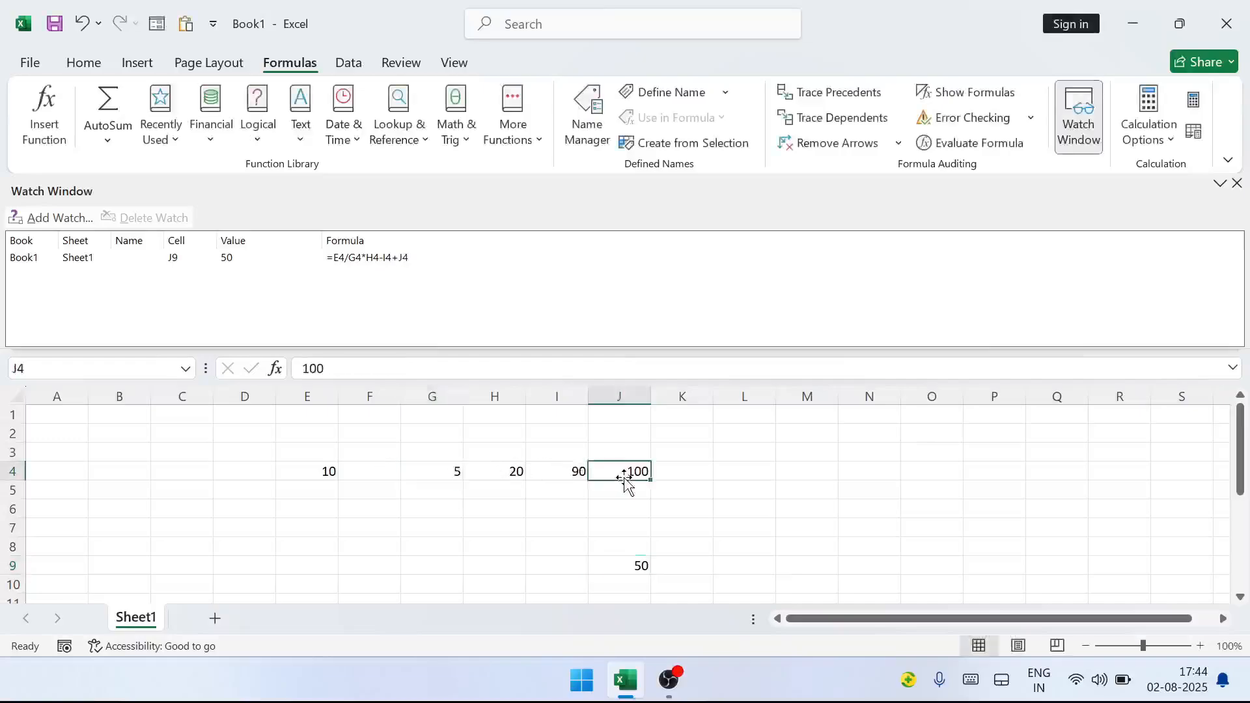
type("200")
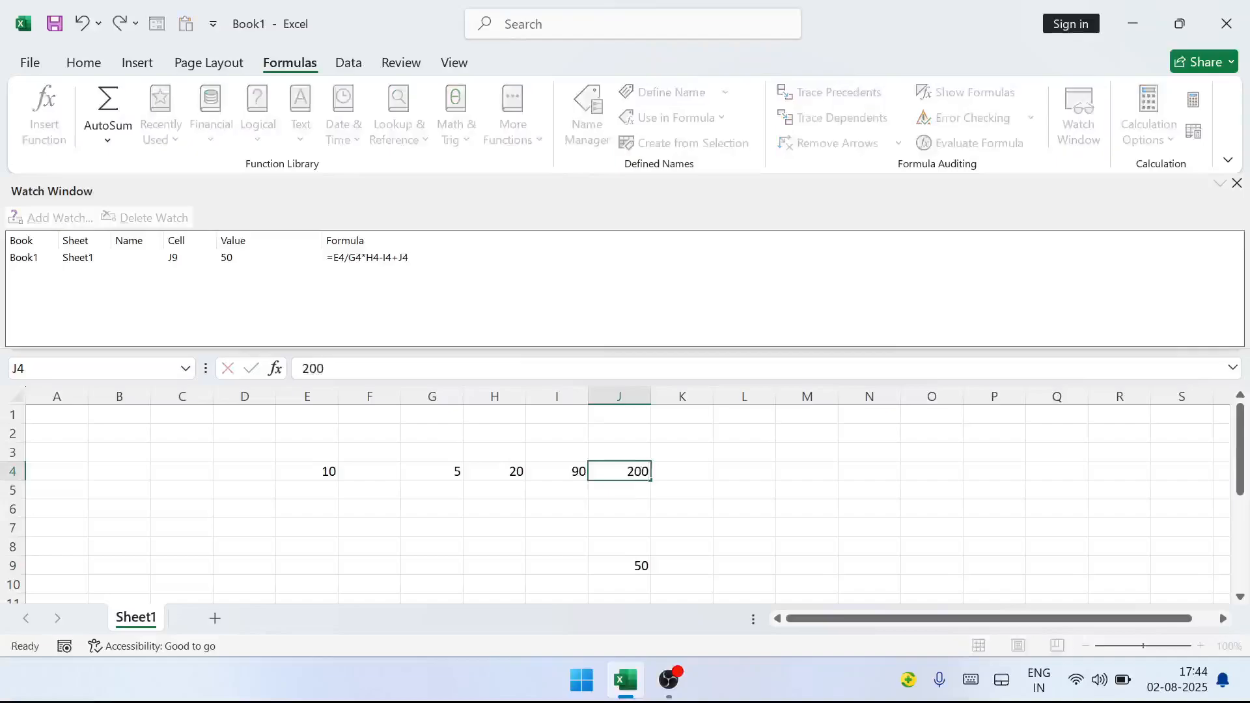
key("Return")
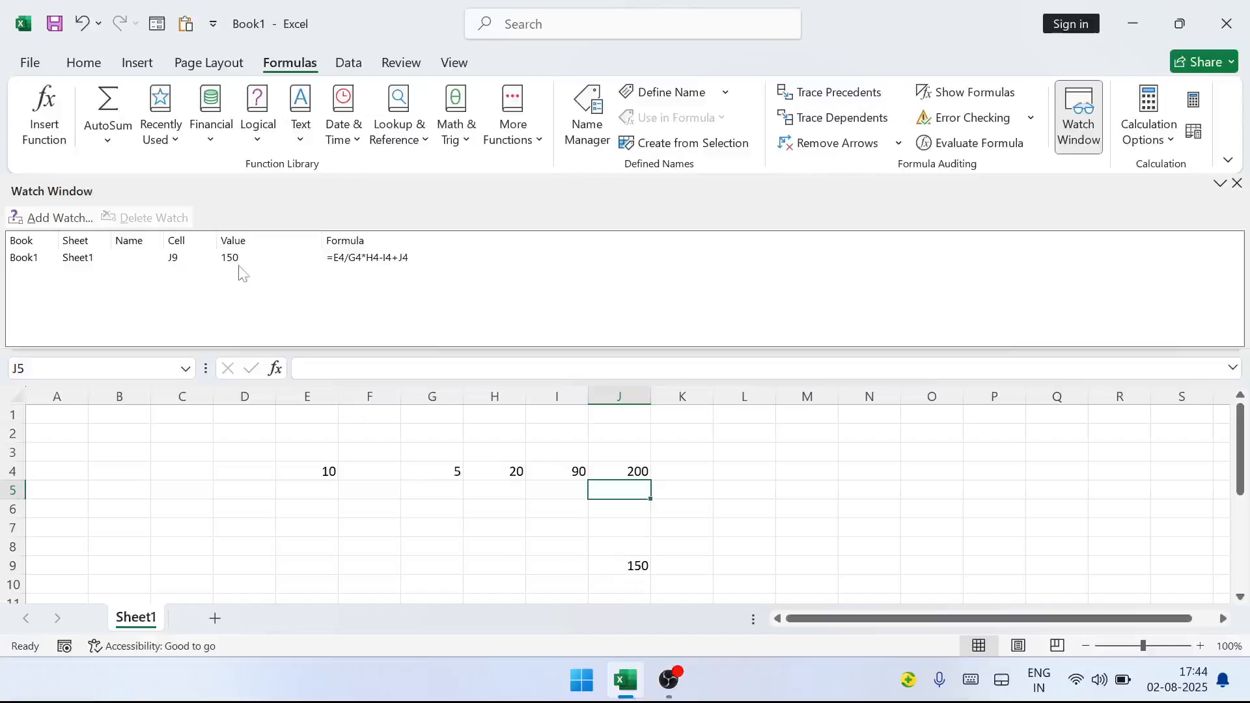
Add two new worksheets, Sheet2 and Sheet3, to the workbook
left_click(215, 618)
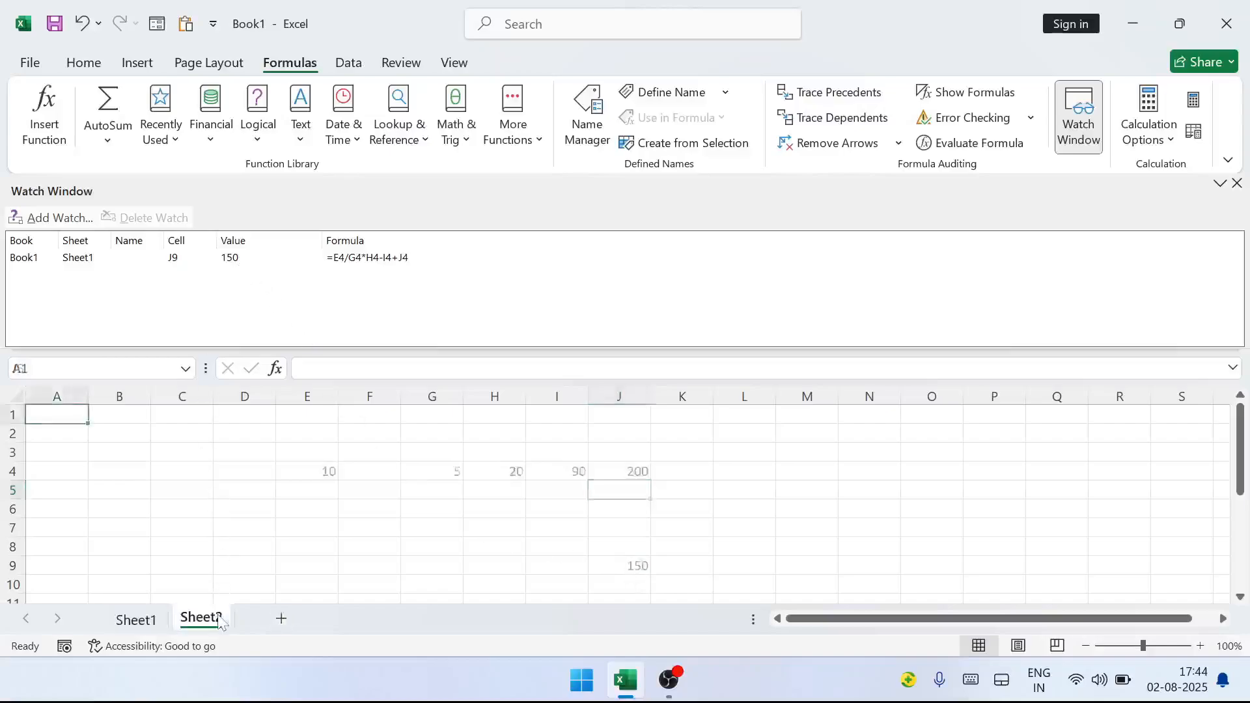
left_click(280, 619)
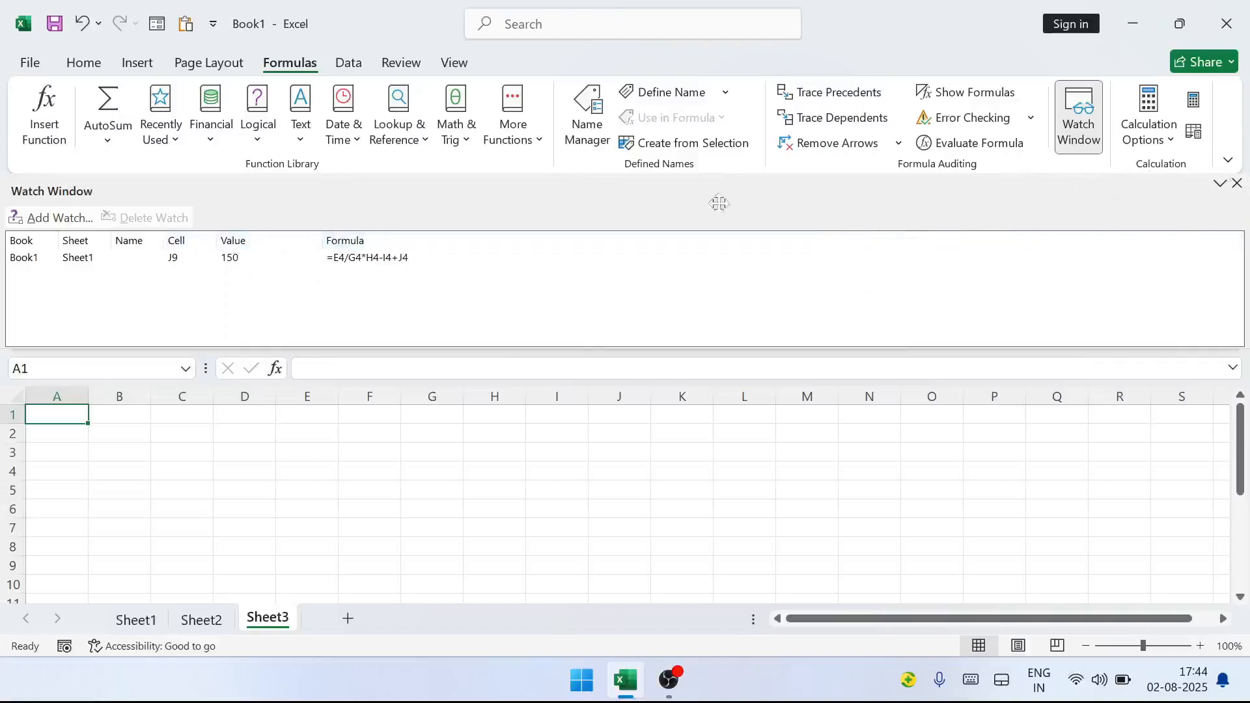
Delete the watch on cell J9 and close the Watch Window
left_click(240, 260)
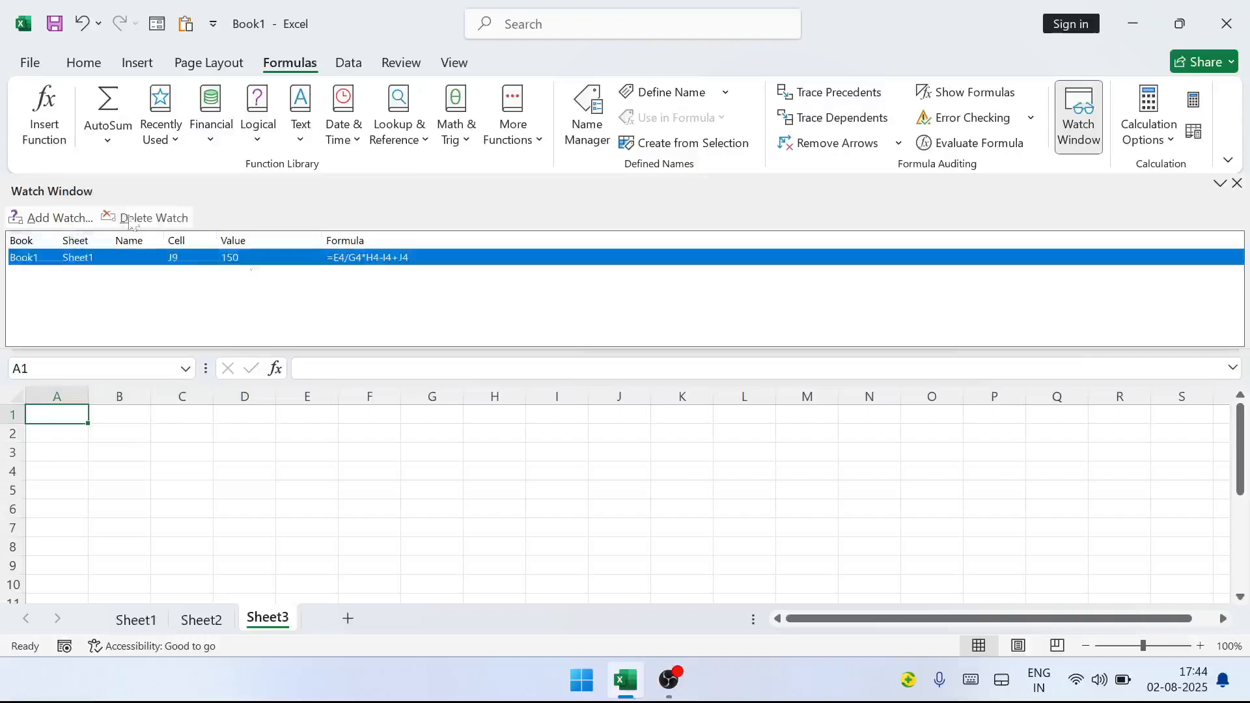
left_click(157, 222)
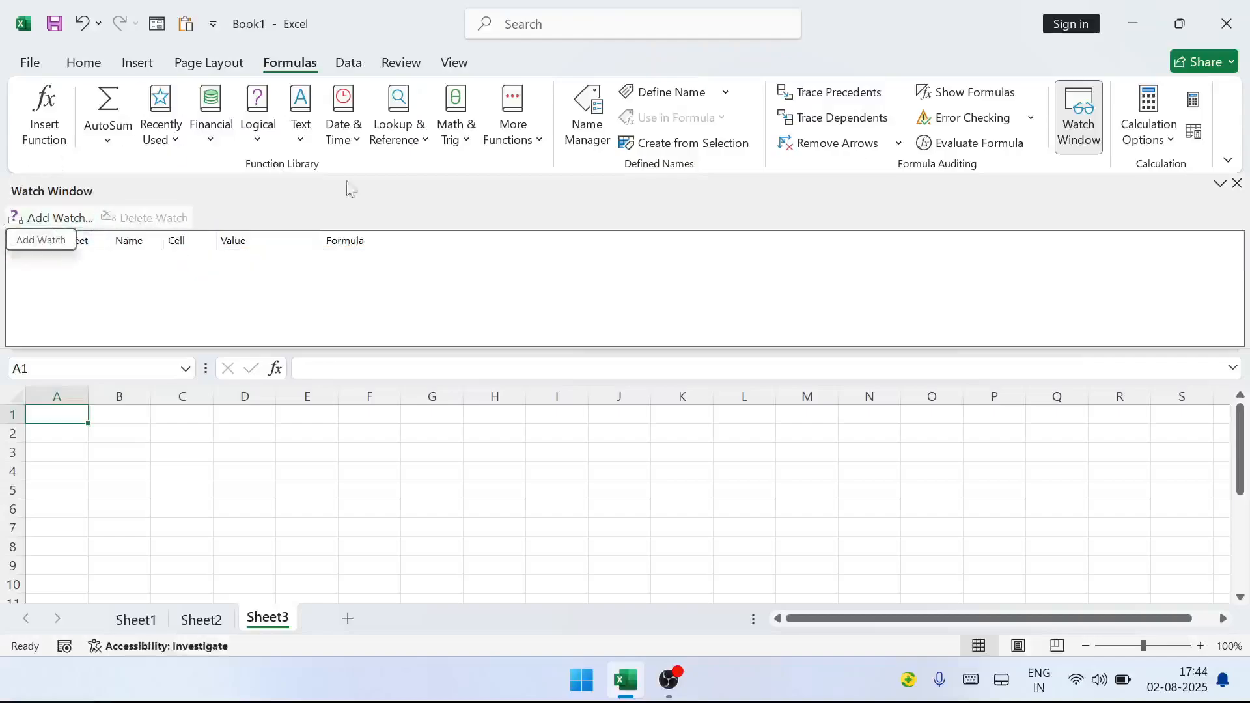
left_click(1237, 184)
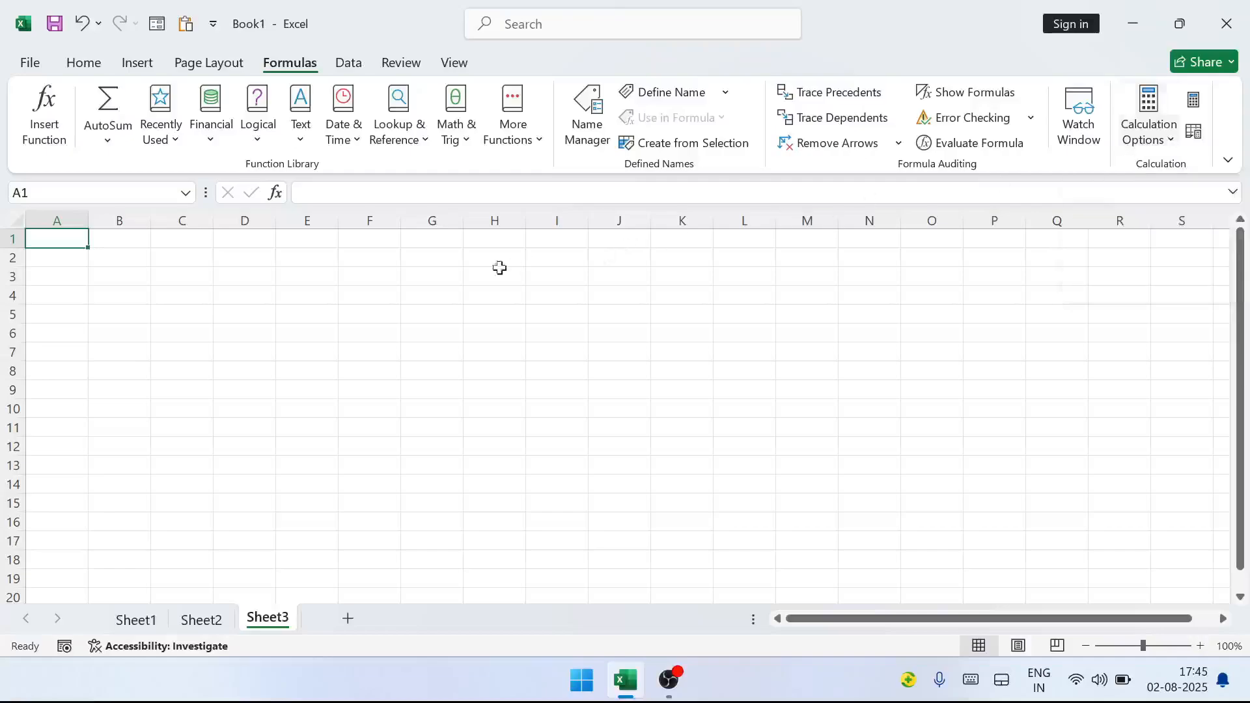
Enter the numbers 34, 56, 34, 22 and 56 in cells G3 to G7 of Sheet3
left_click(432, 276)
type("34")
key("Return")
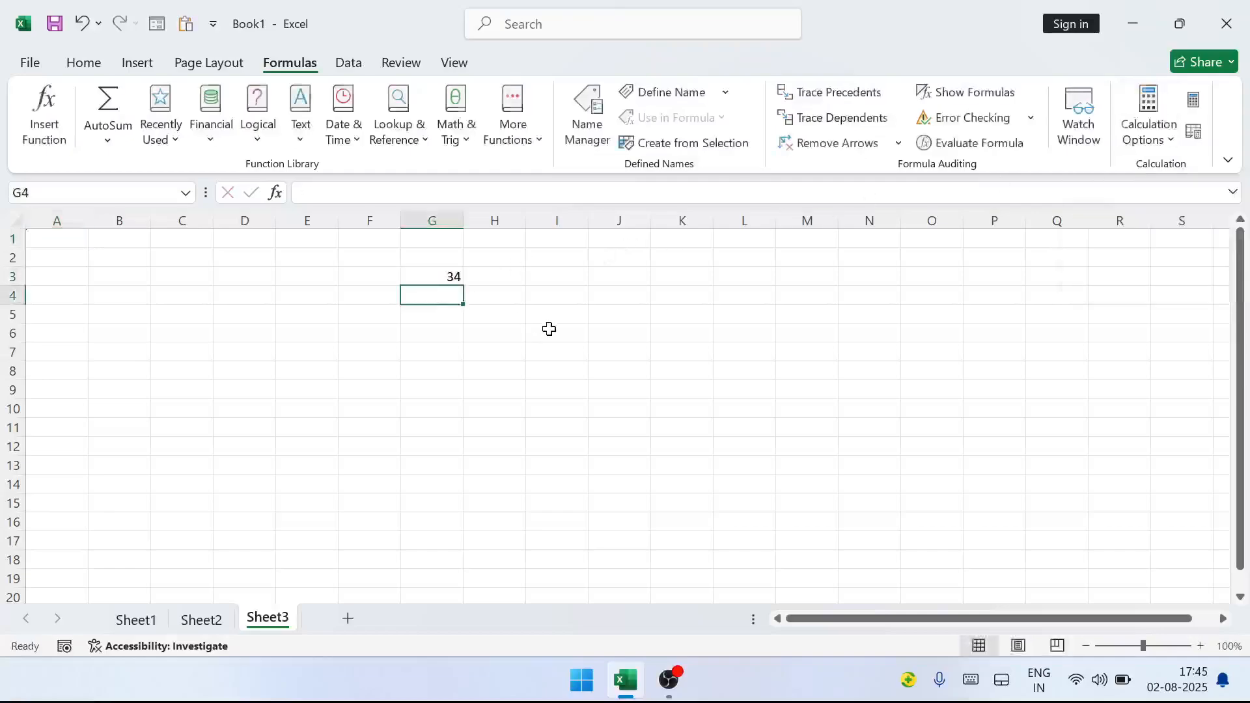
type("56")
key("Return")
type("34")
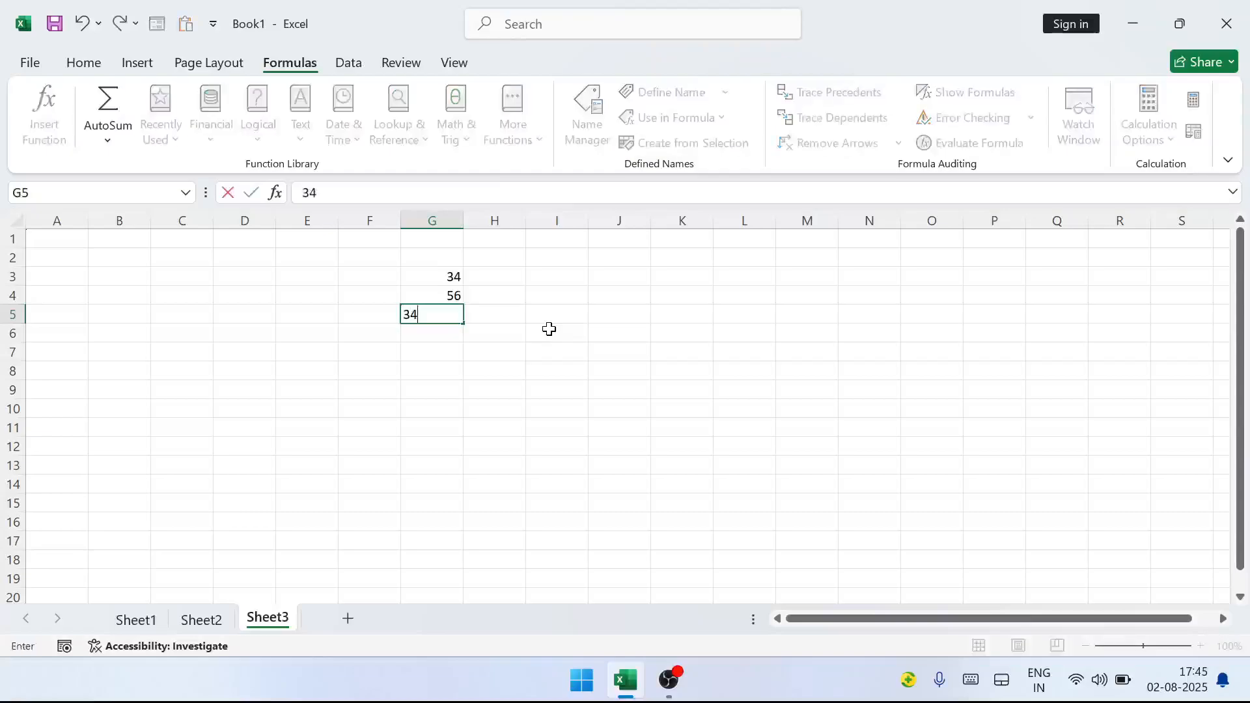
key("Return")
type("22")
key("Return")
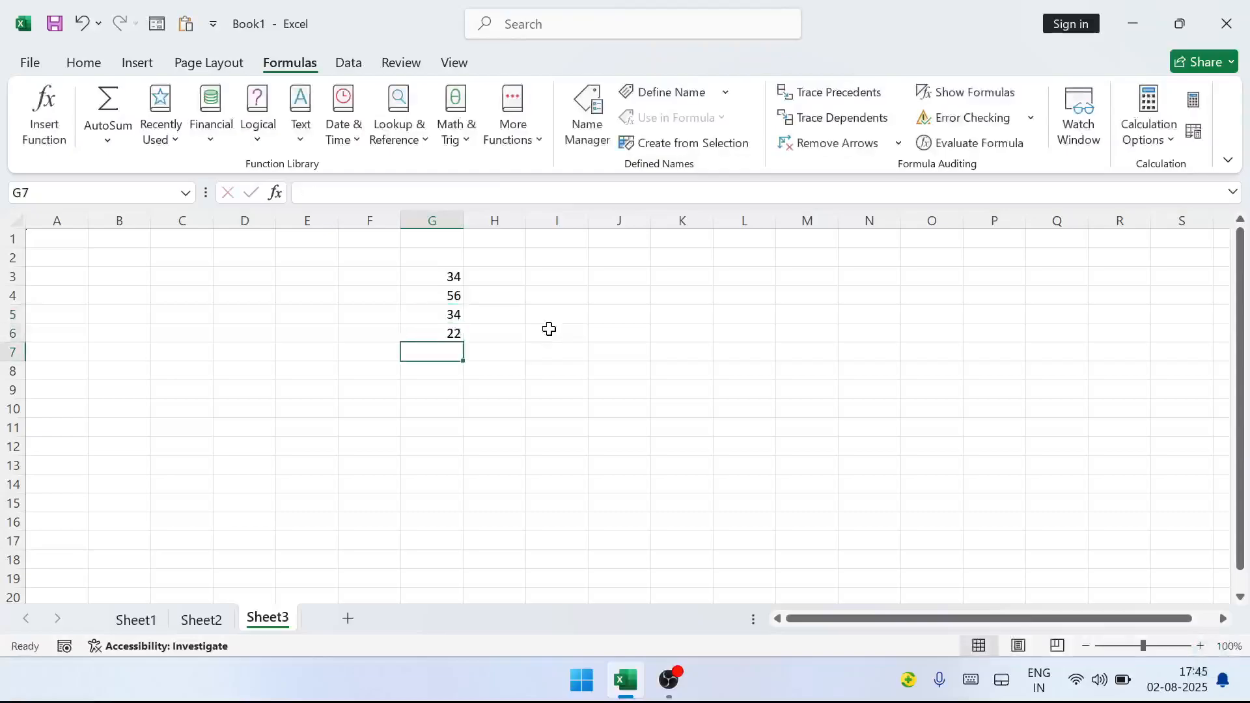
type("56")
key("Return")
Enter the formula =SUM(G3:G7) in cell I8 of Sheet3
key("Down")
key("Down")
key("Right")
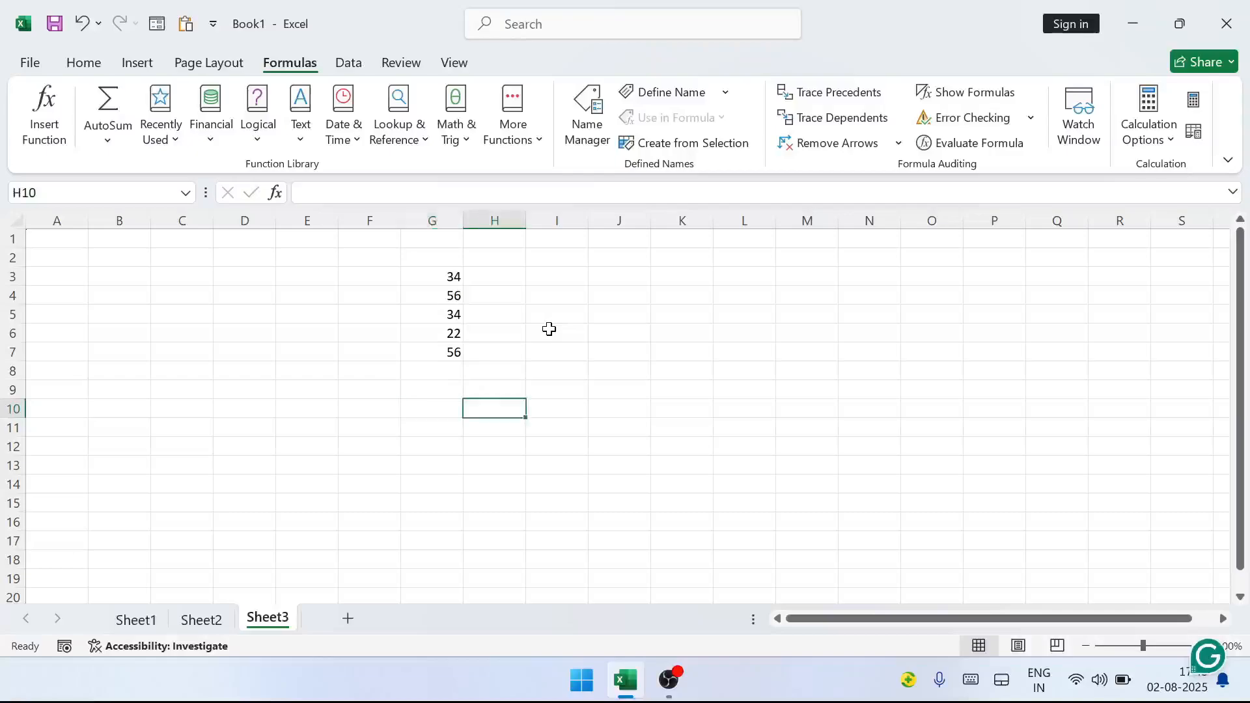
key("Up")
key("Up")
key("Right")
type("=sum")
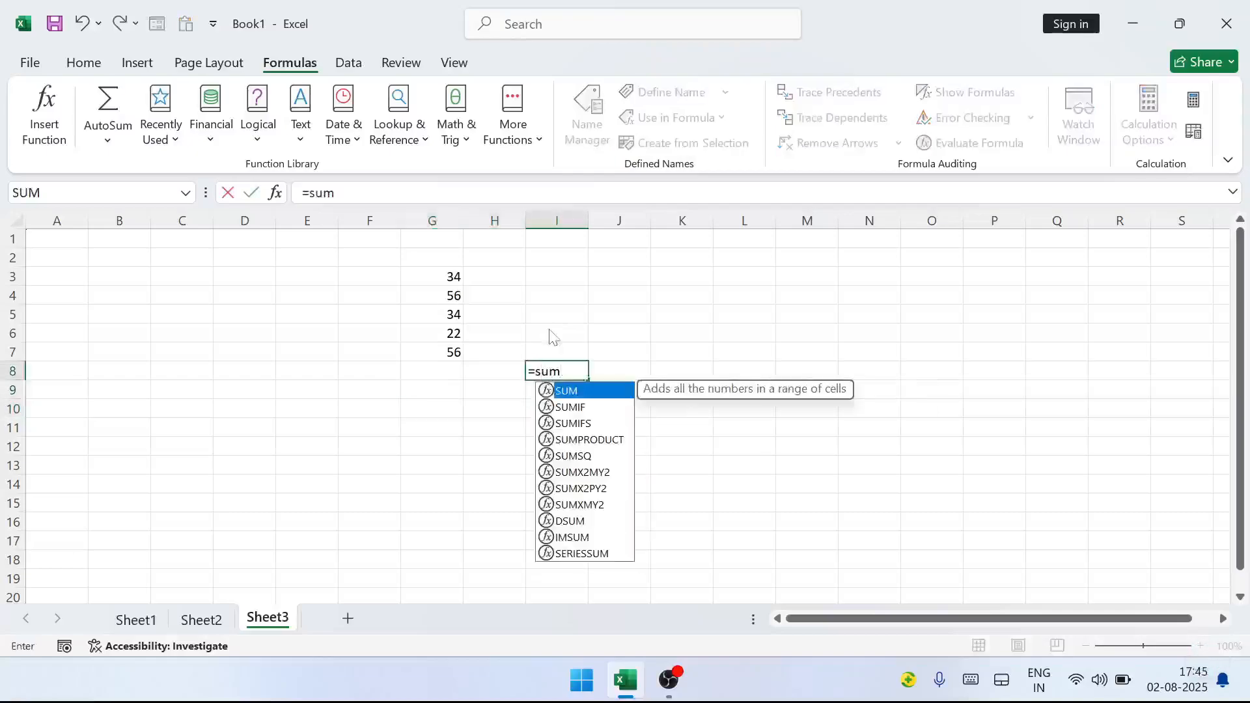
key("Tab")
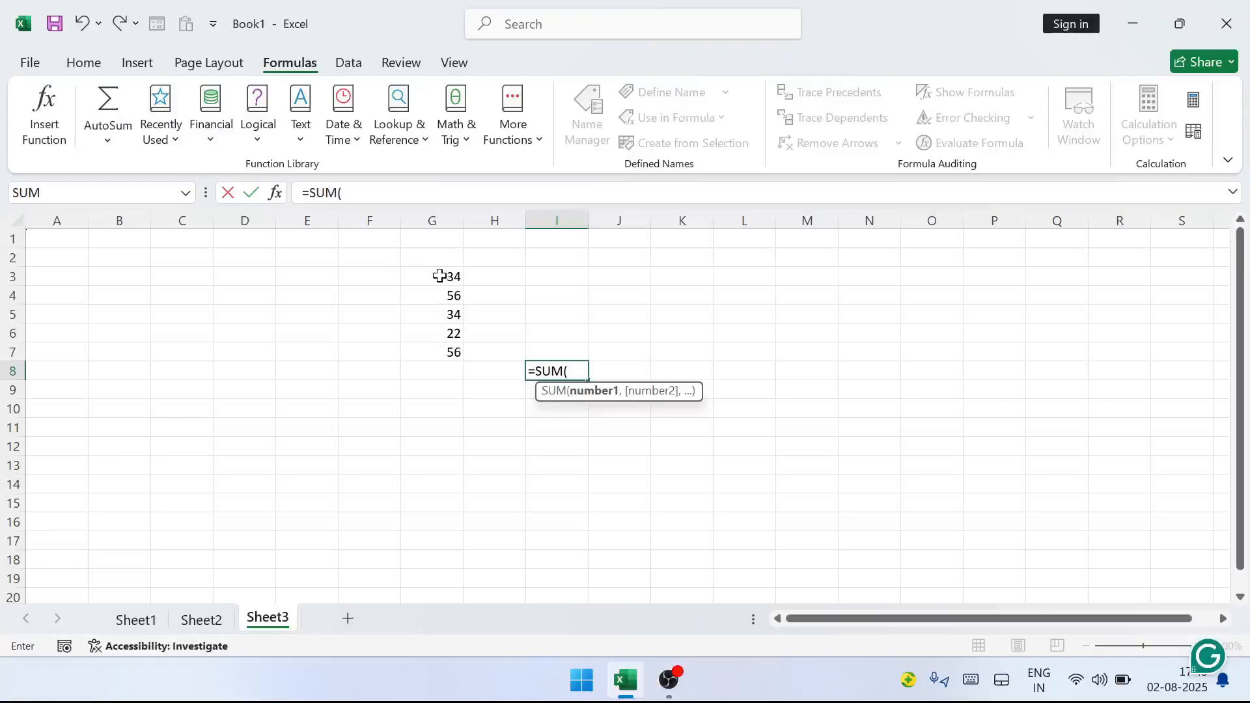
left_click_drag(438, 275, 443, 298)
left_click_drag(445, 362, 449, 365)
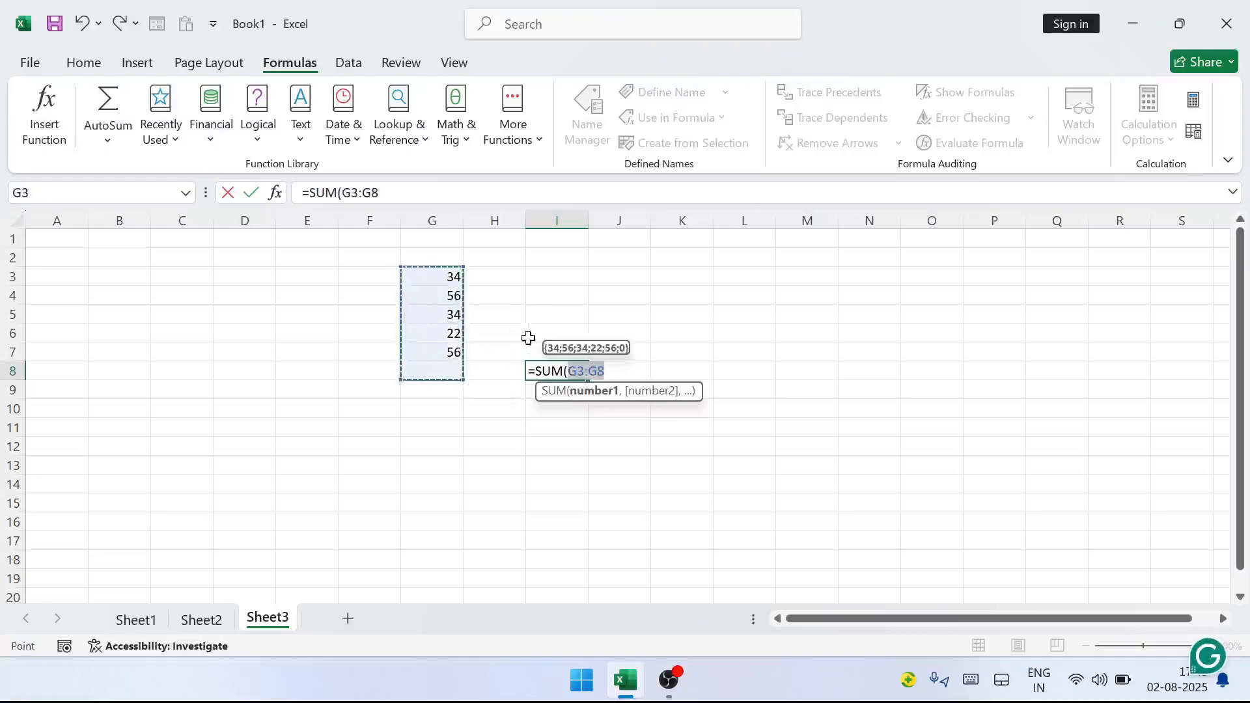
left_click(484, 279)
left_click_drag(449, 275, 438, 354)
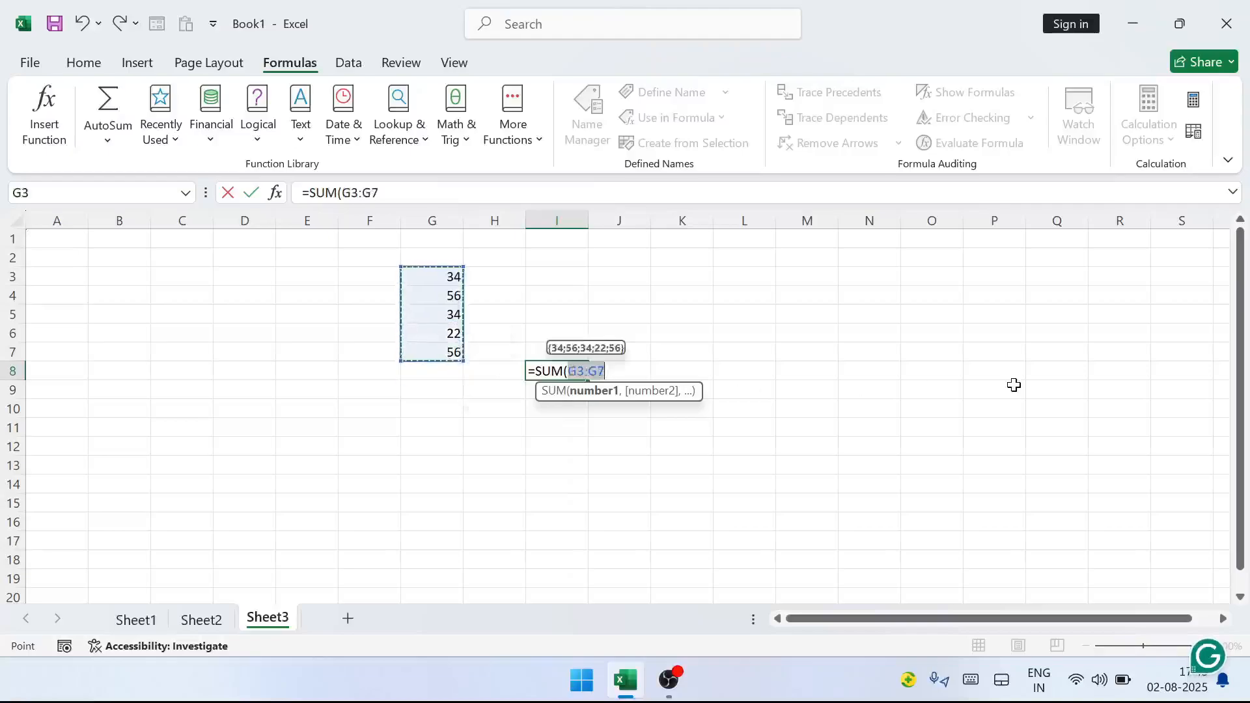
type(")")
key("Return")
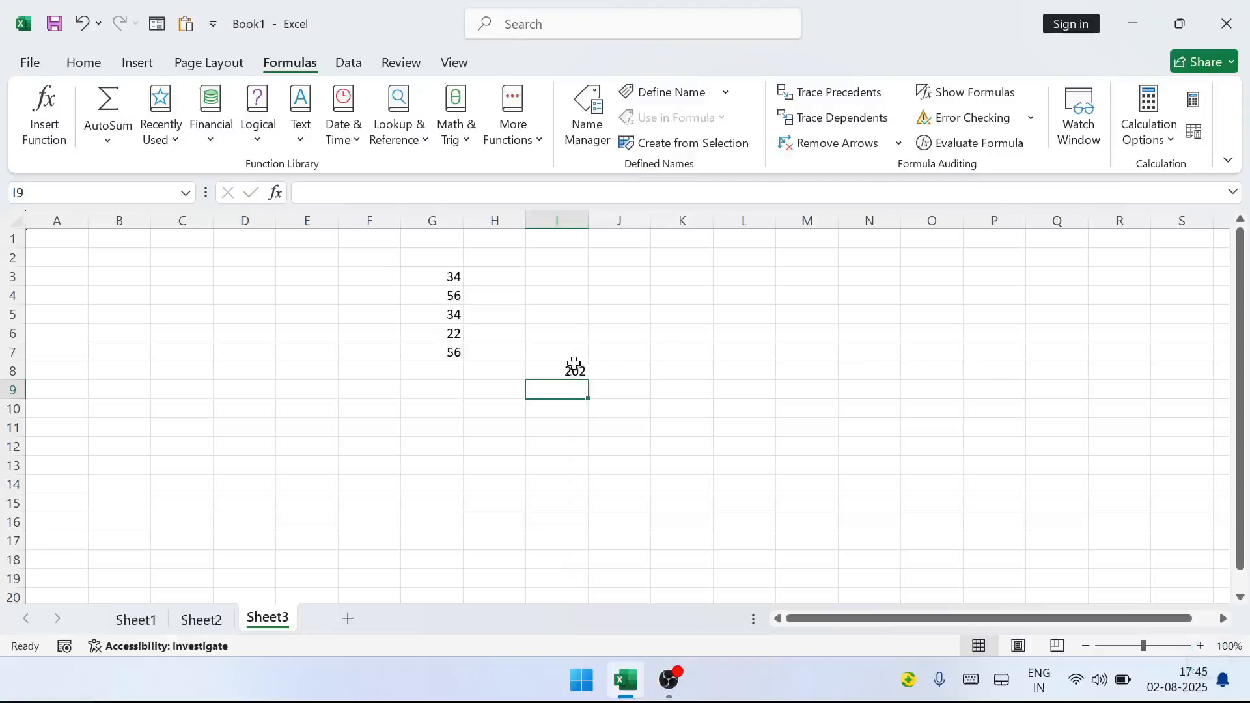
Change the value of cell G6 to 100 with automatic calculation still on
left_click(441, 338)
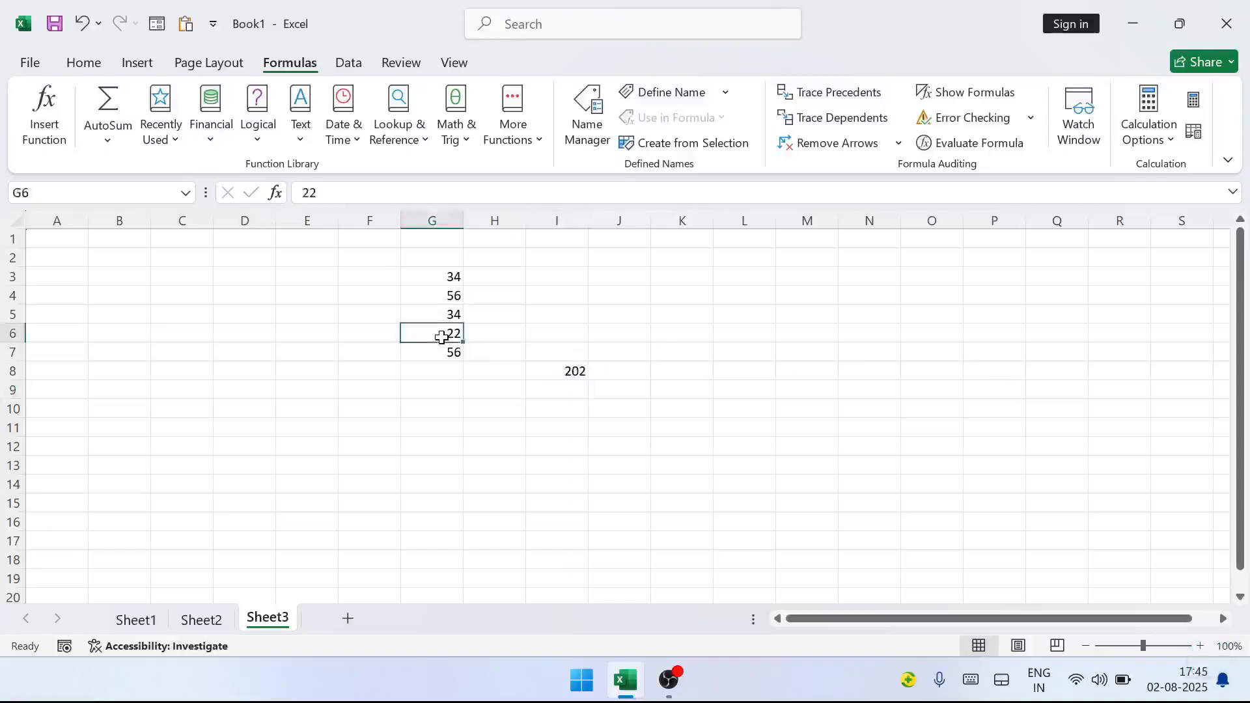
type("10")
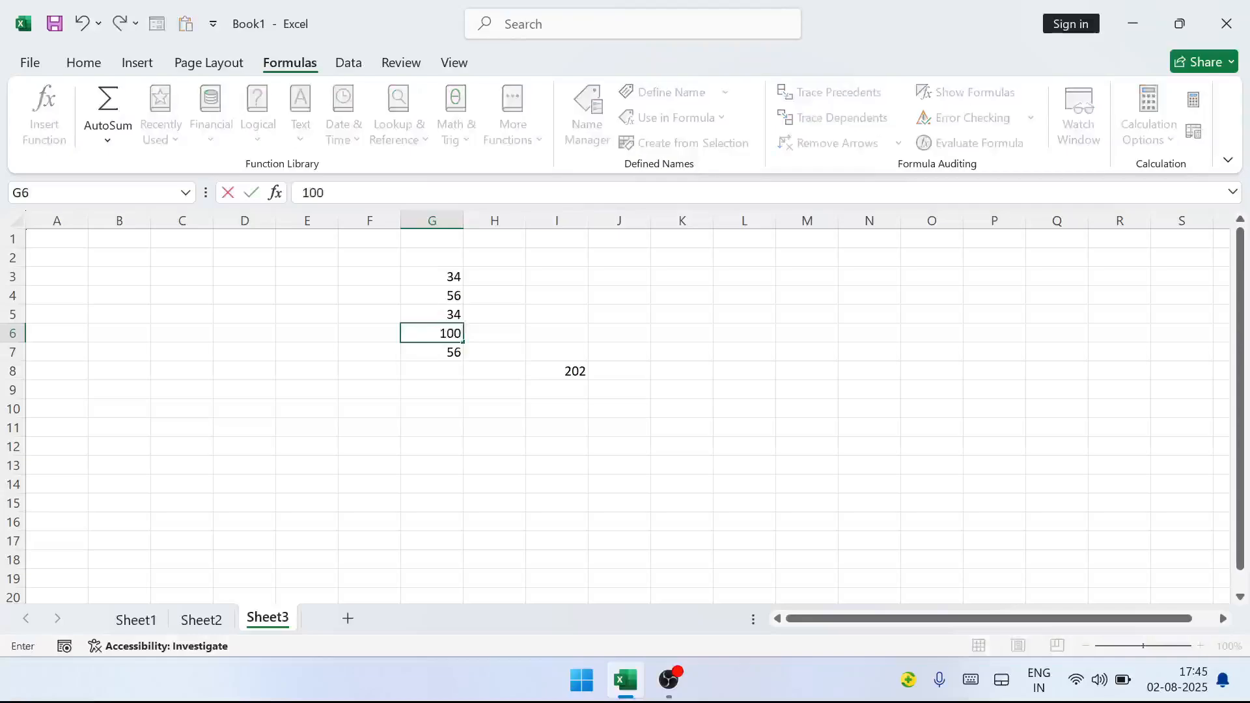
type("0")
key("Return")
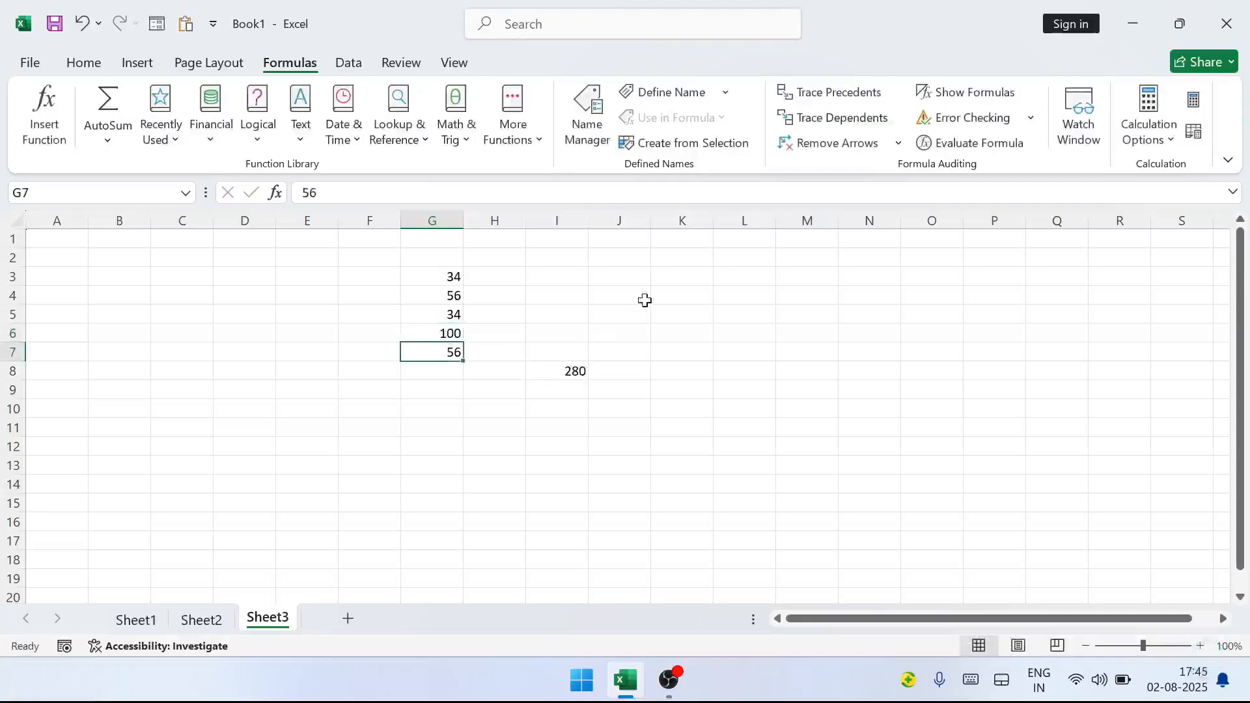
Switch the calculation option to Manual and change the value of cell G3 to 100
left_click(1168, 147)
left_click(1085, 226)
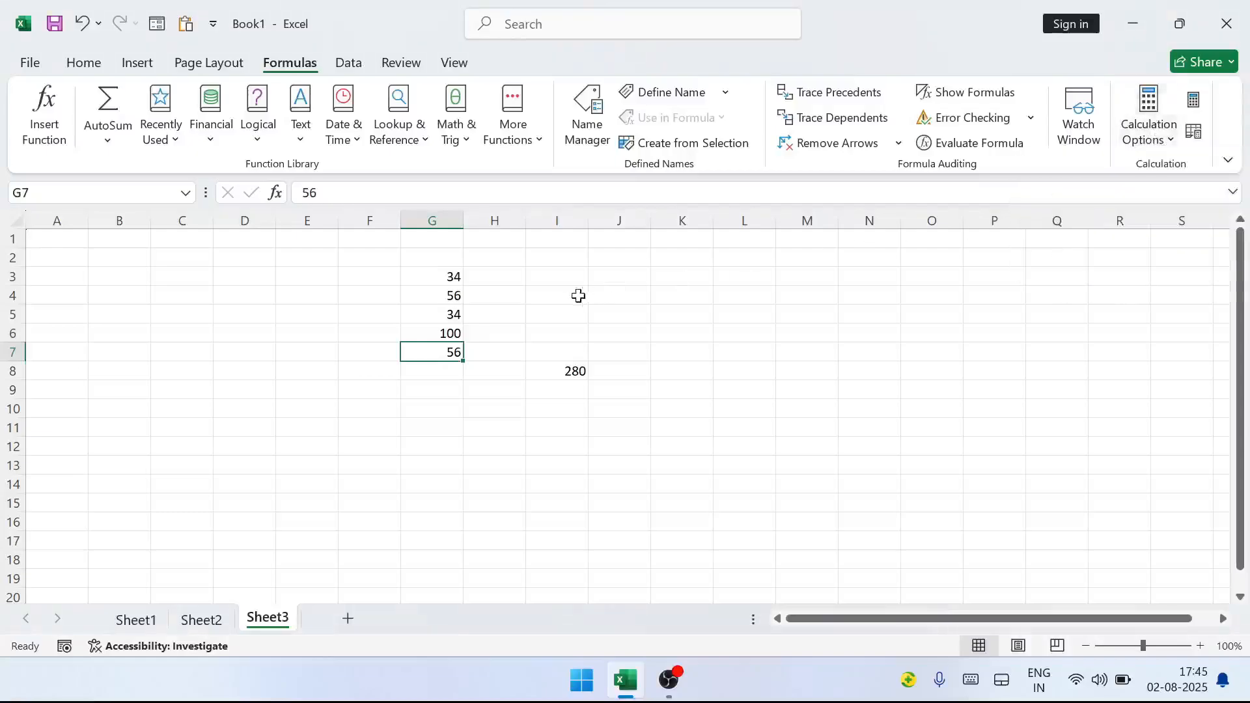
left_click(431, 277)
type("100")
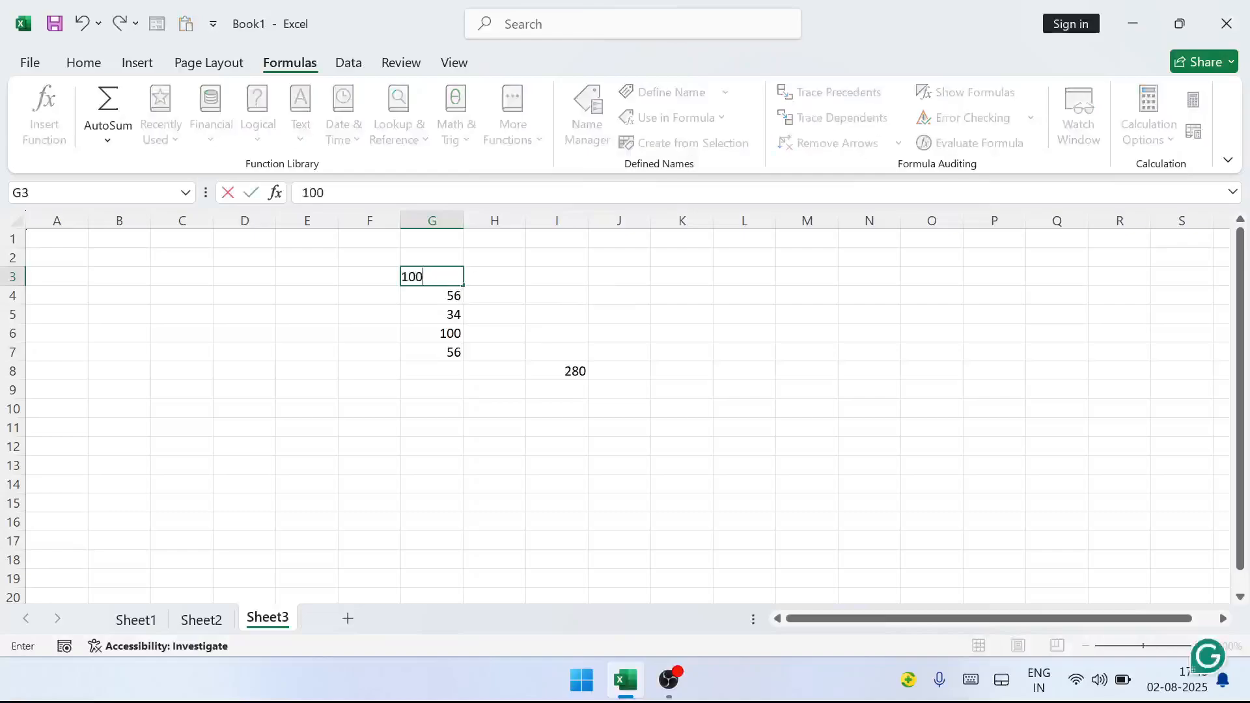
key("Return")
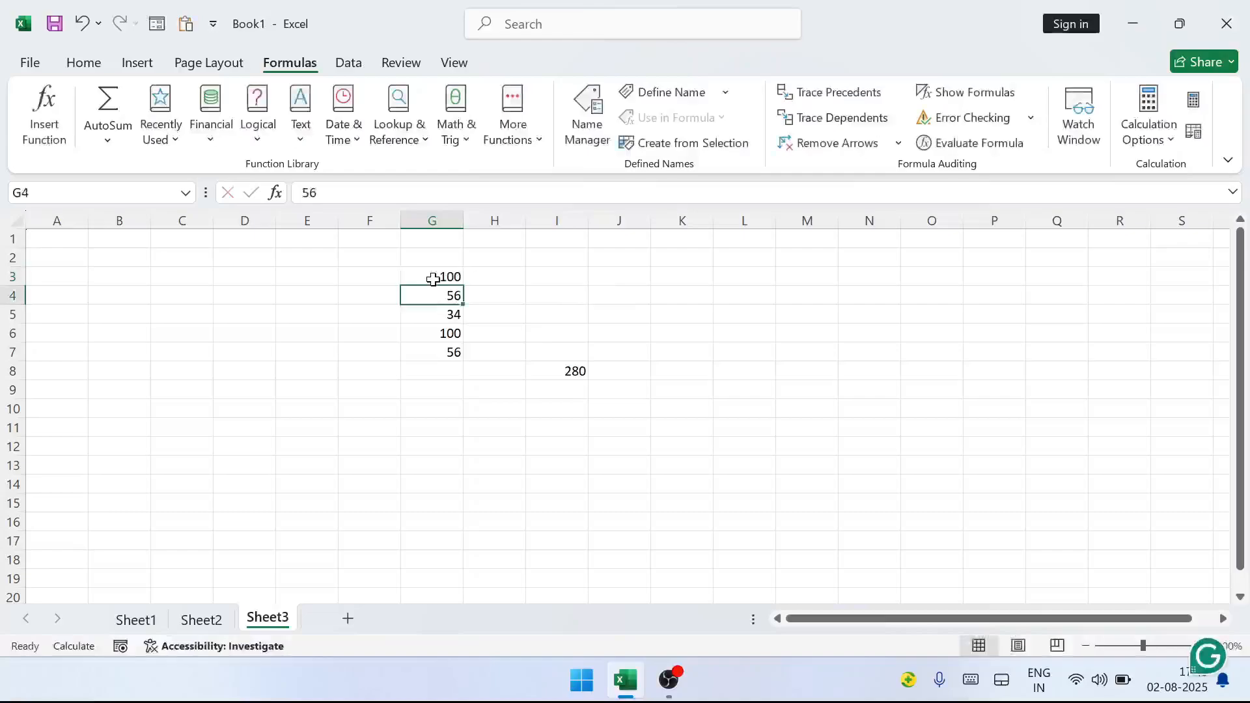
Check the sum in I8 and the active calculation option, and recalculate the workbook with Calculate Now
left_click(574, 372)
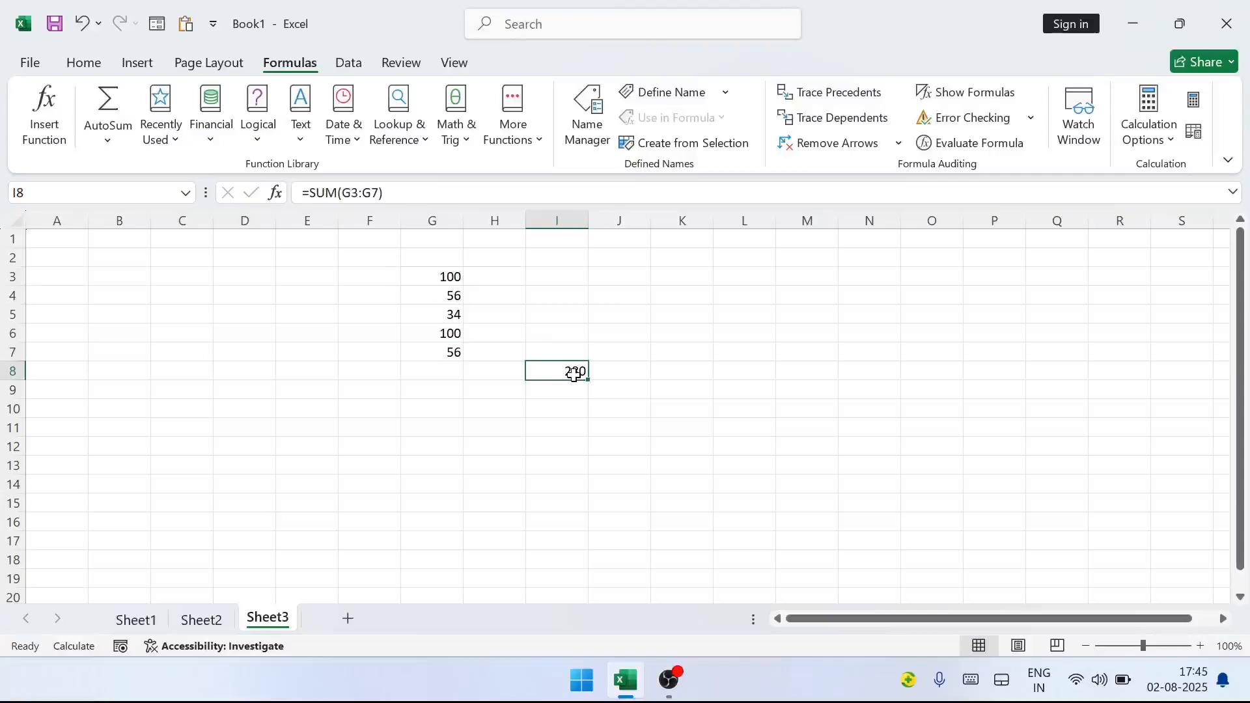
left_click(1149, 125)
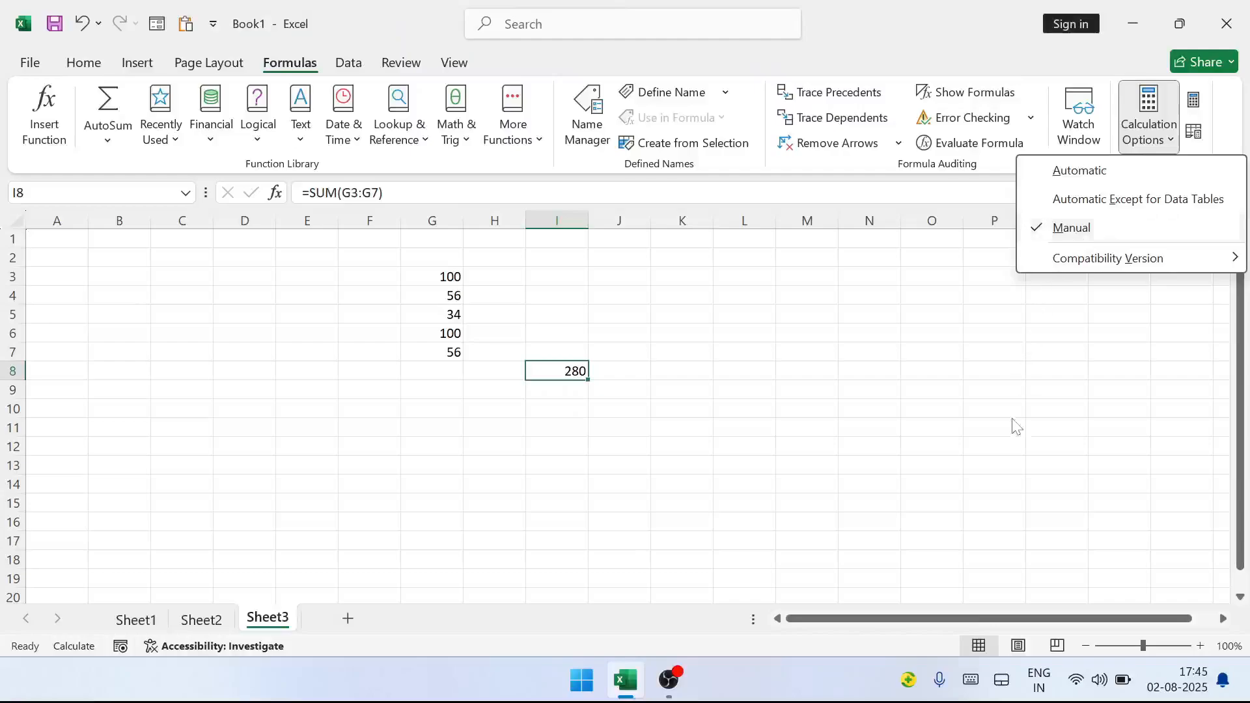
left_click(924, 345)
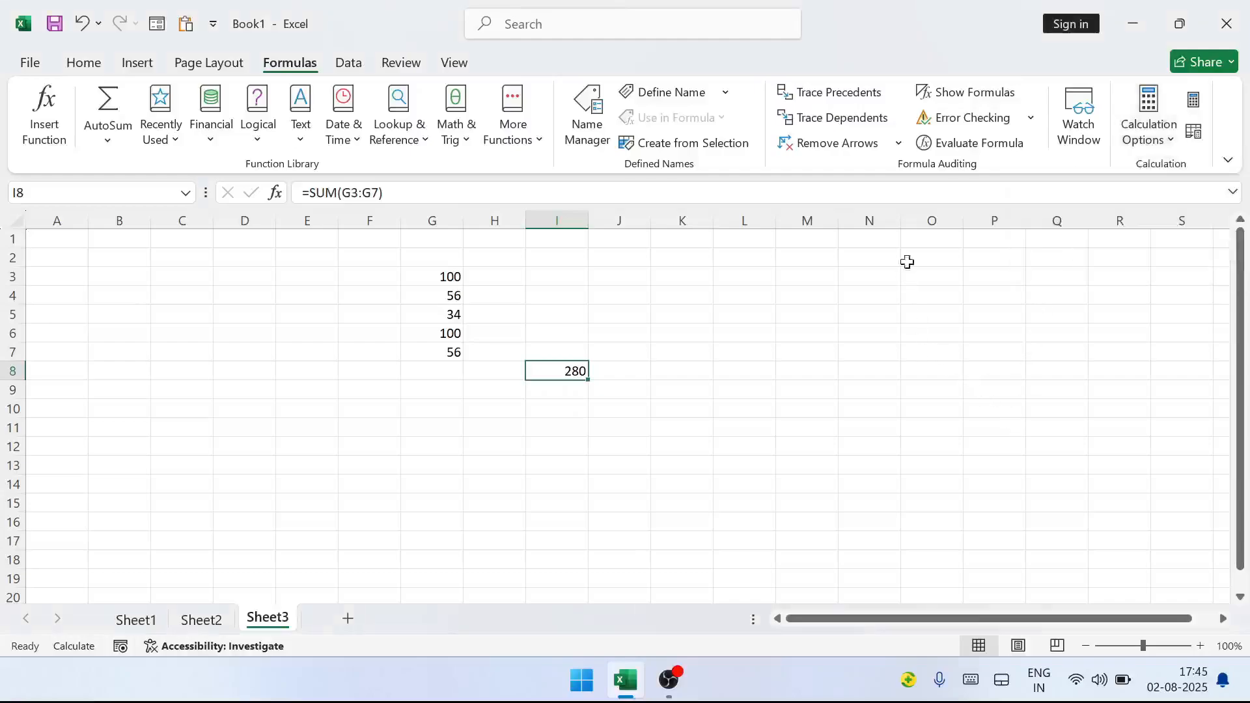
left_click(1193, 99)
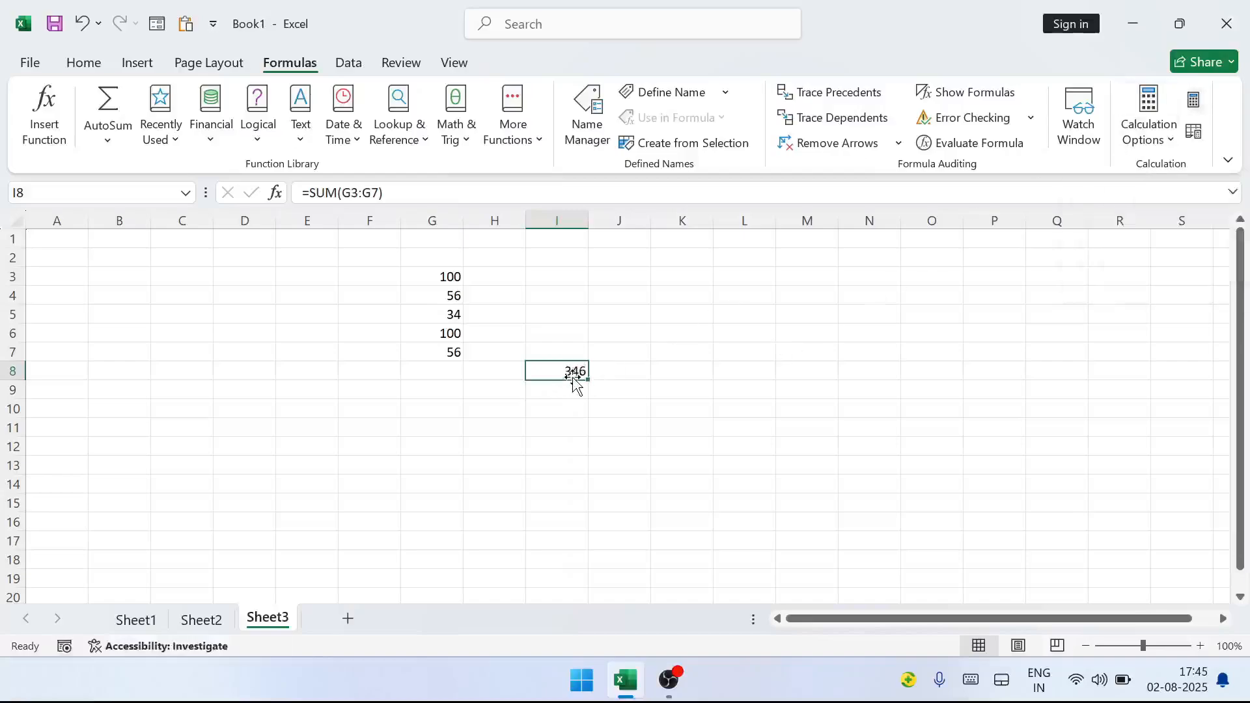
Change the value of cell G5 to 200 and recalculate the workbook with Calculate Now
left_click(434, 307)
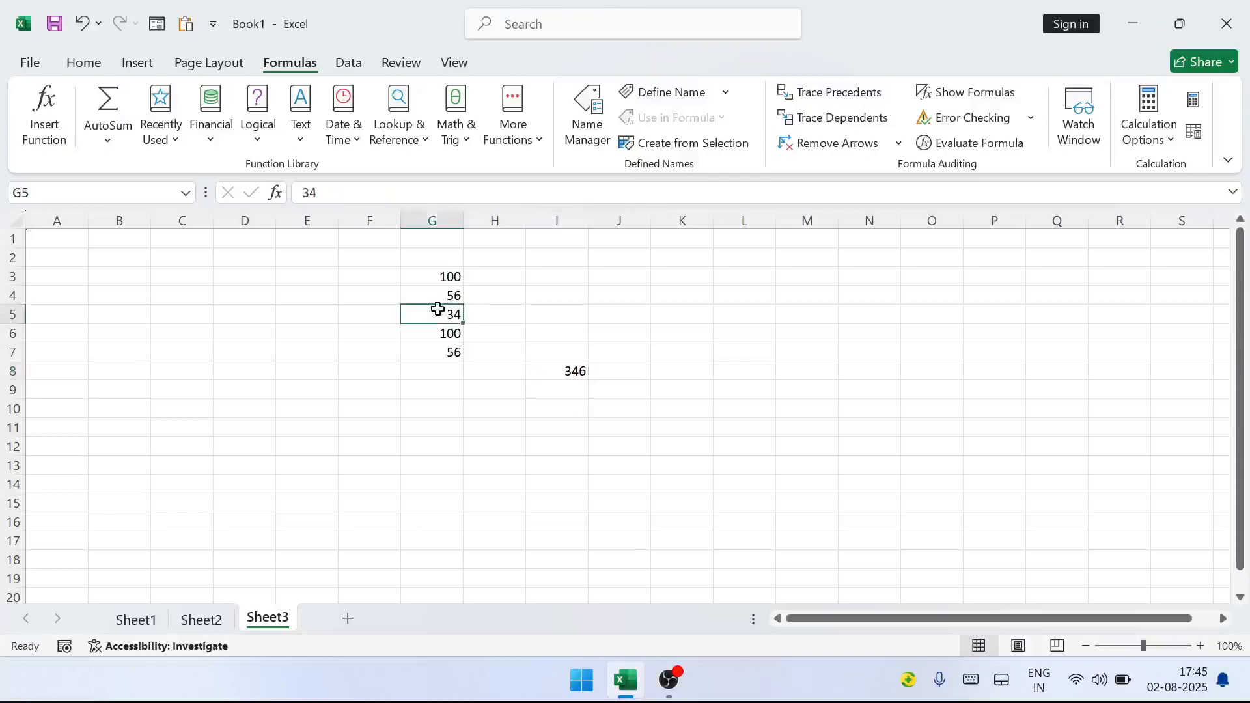
type("200")
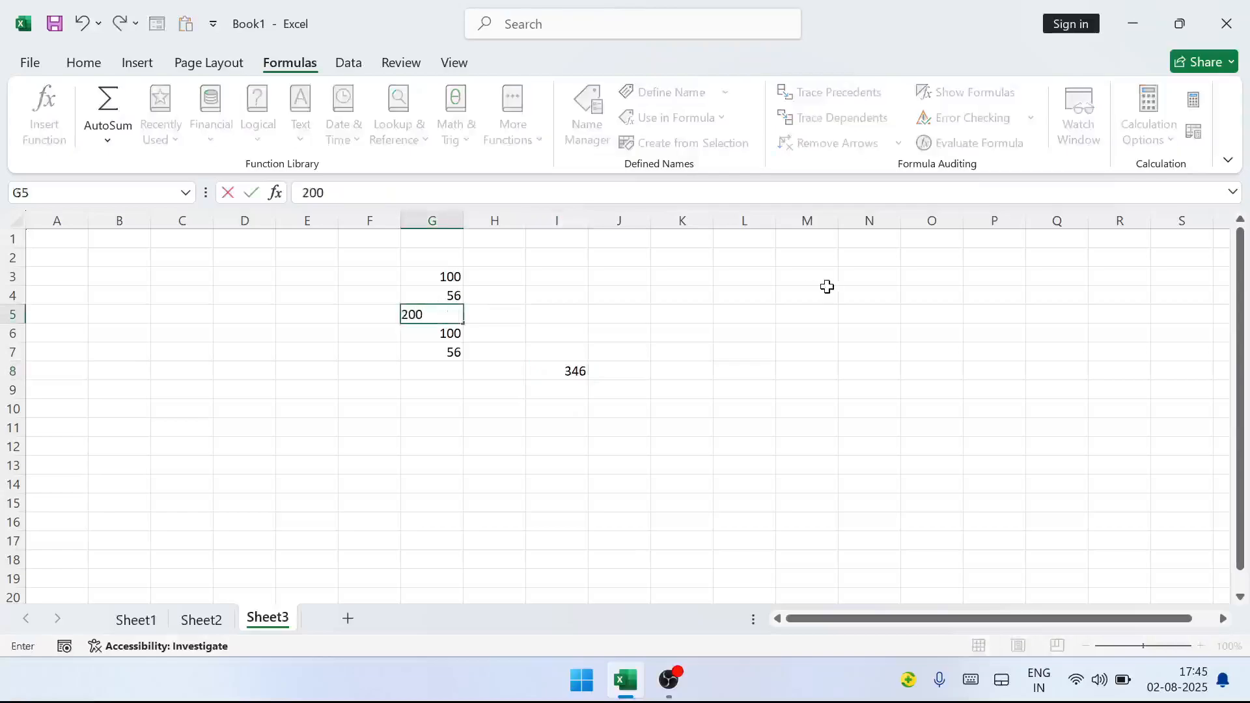
key("Return")
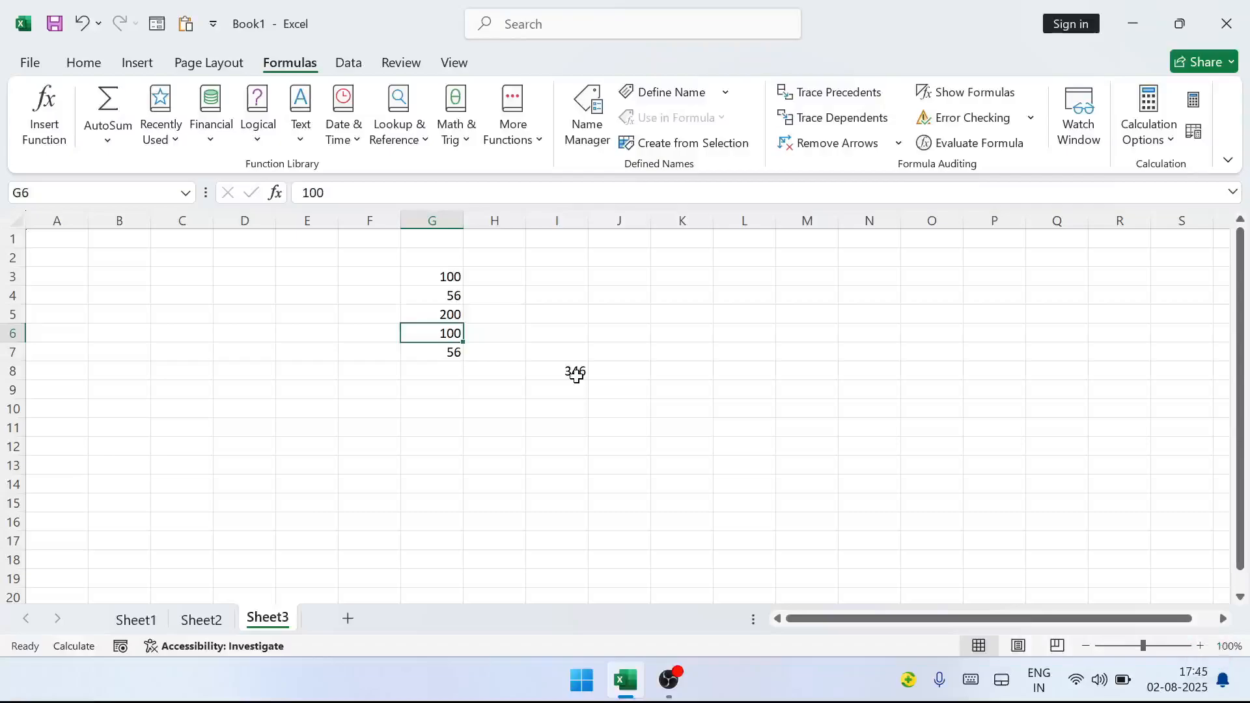
left_click(1195, 102)
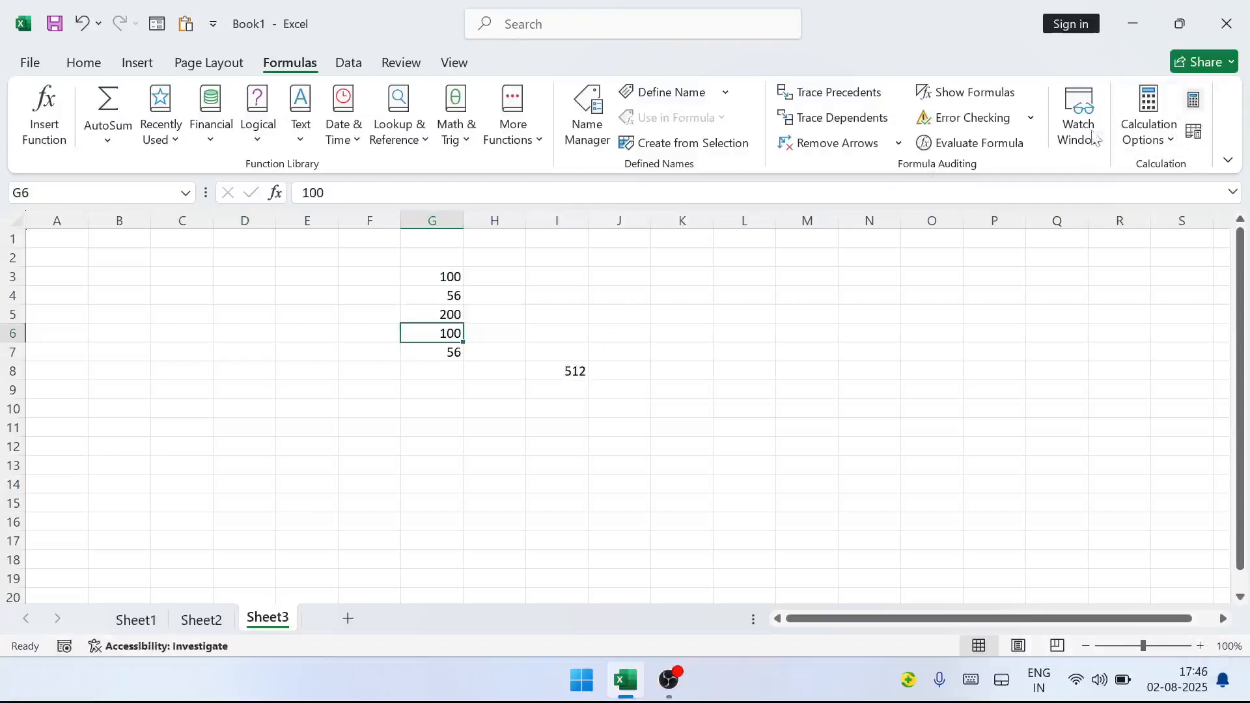
left_click(569, 371)
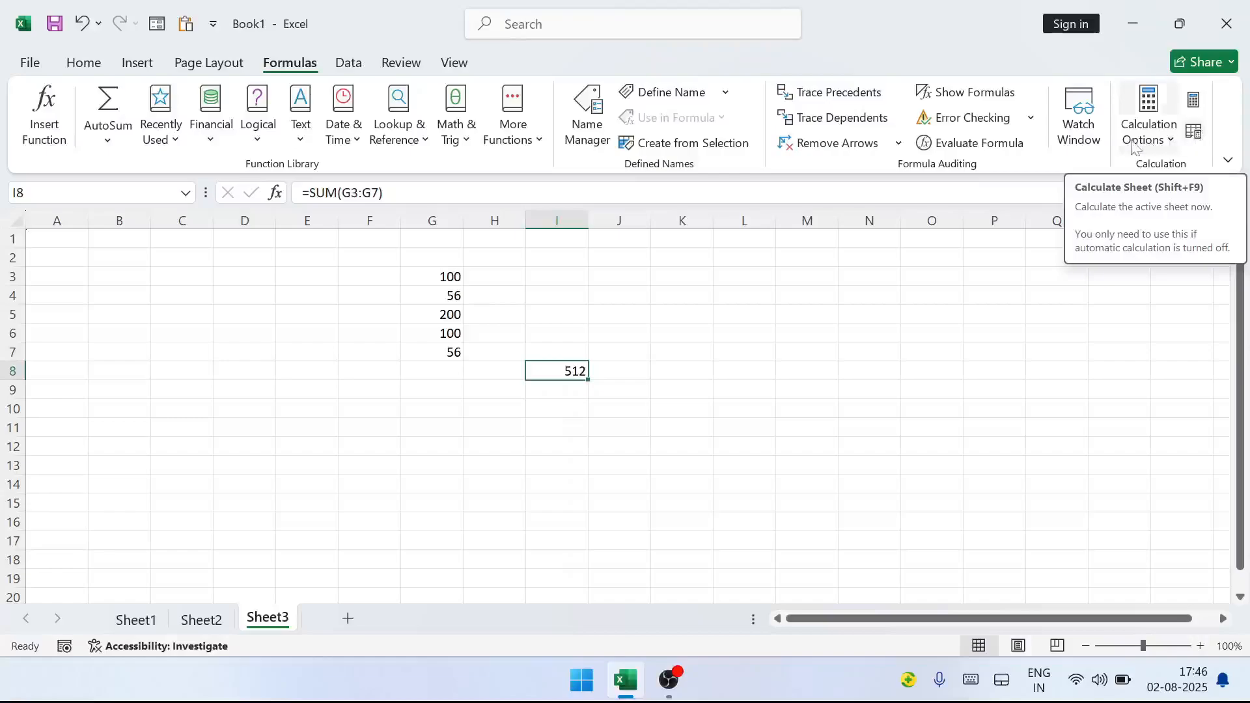
left_click(1149, 124)
left_click(1105, 362)
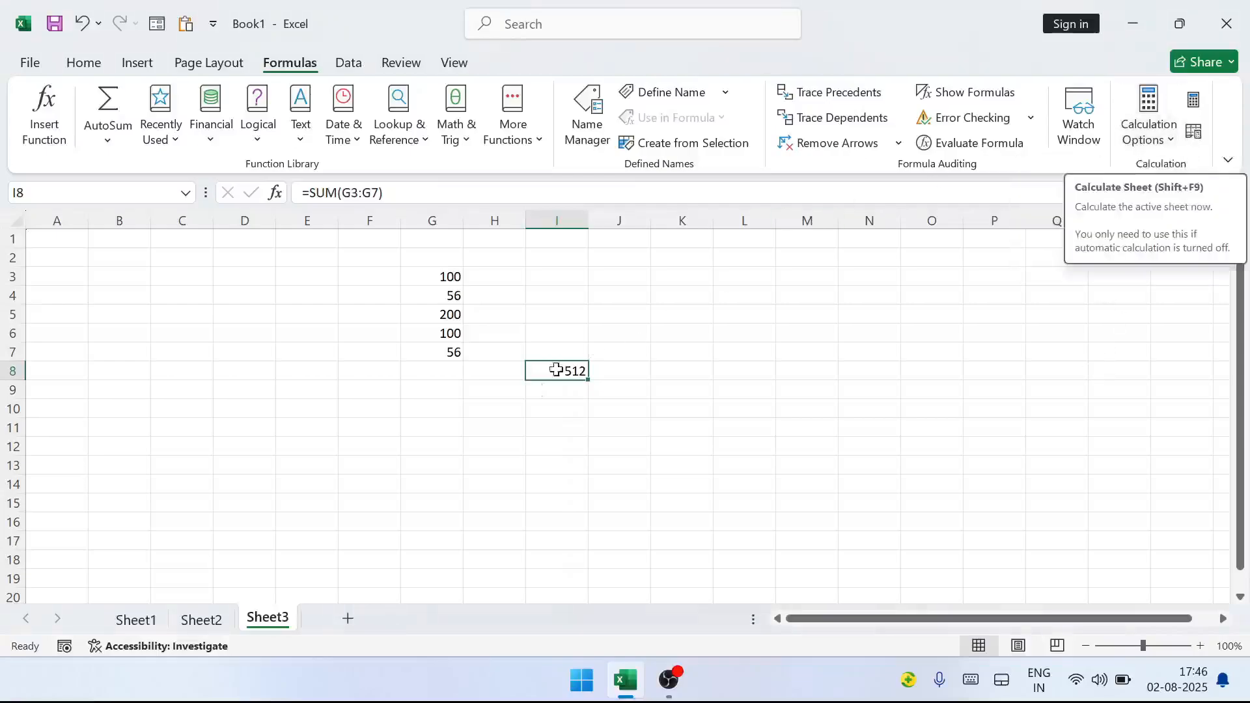
Enter 30 in cell C5 and 4 in cell E6 of Sheet2
left_click(201, 619)
left_click(201, 314)
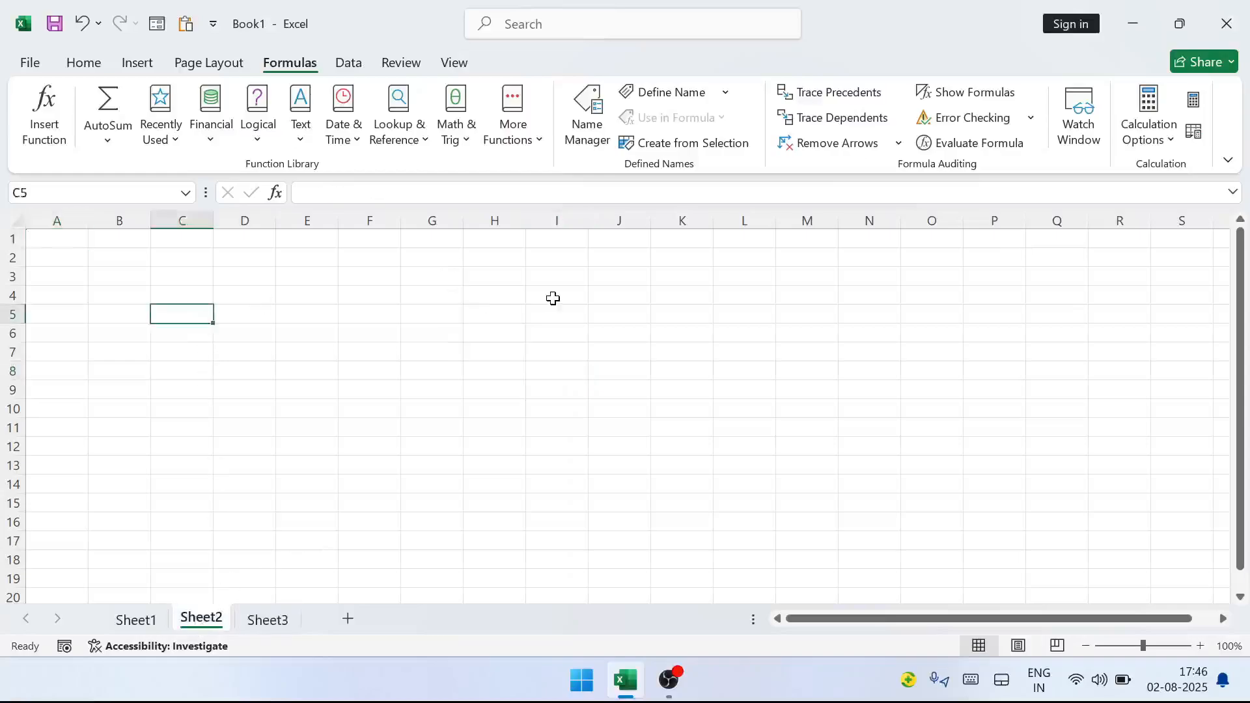
type("30")
key("ctrl+Return")
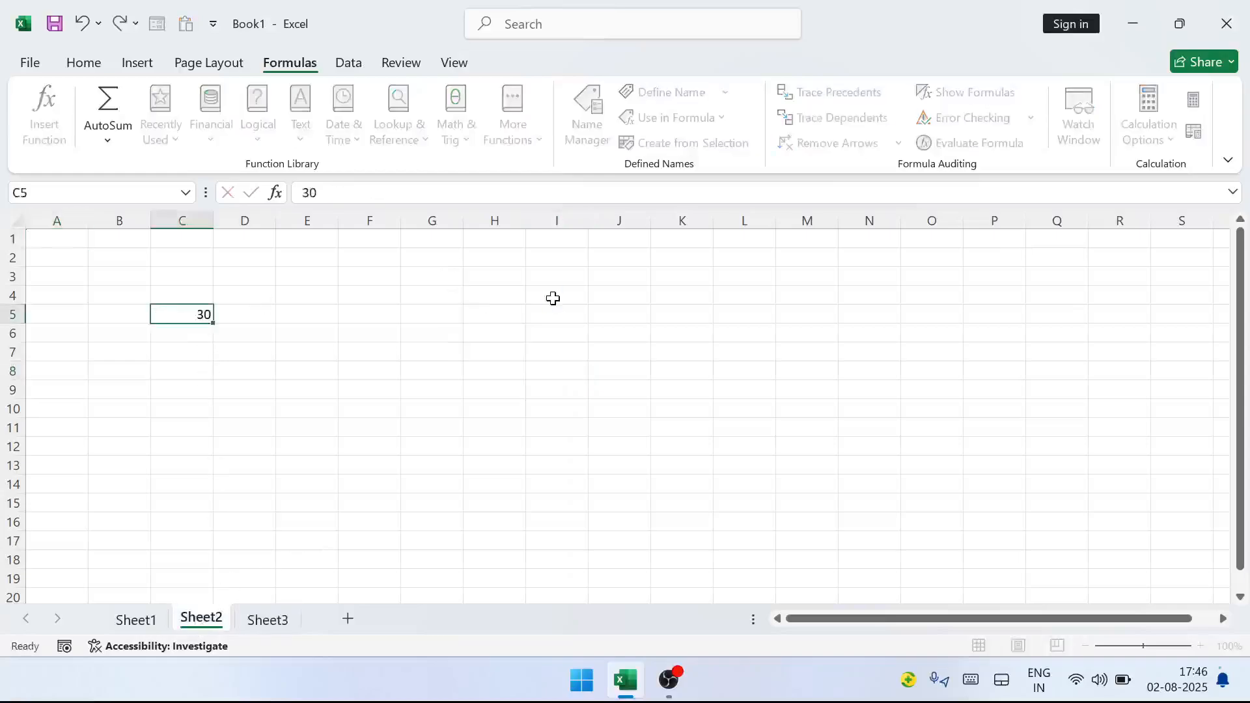
key("Right")
key("Down")
key("Right")
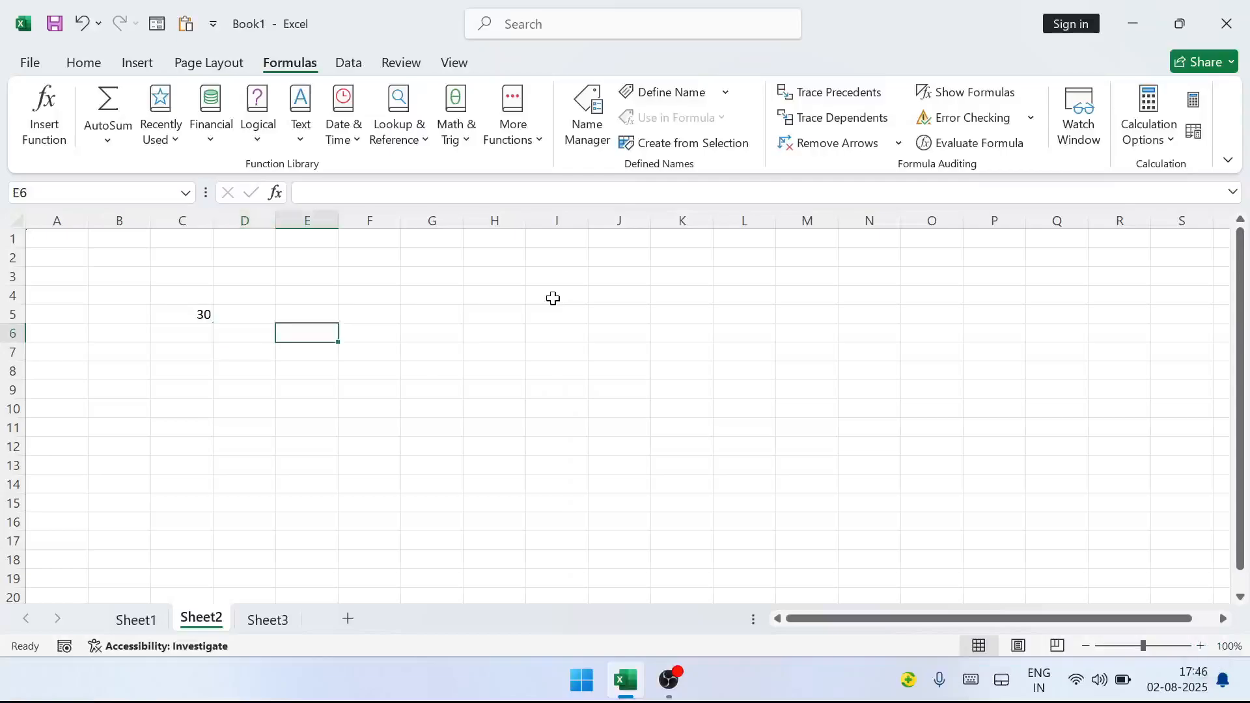
type("4")
key("Return")
Enter a formula in cell D9 of Sheet2 that multiplies cell C5 by 4
key("Right")
key("Down")
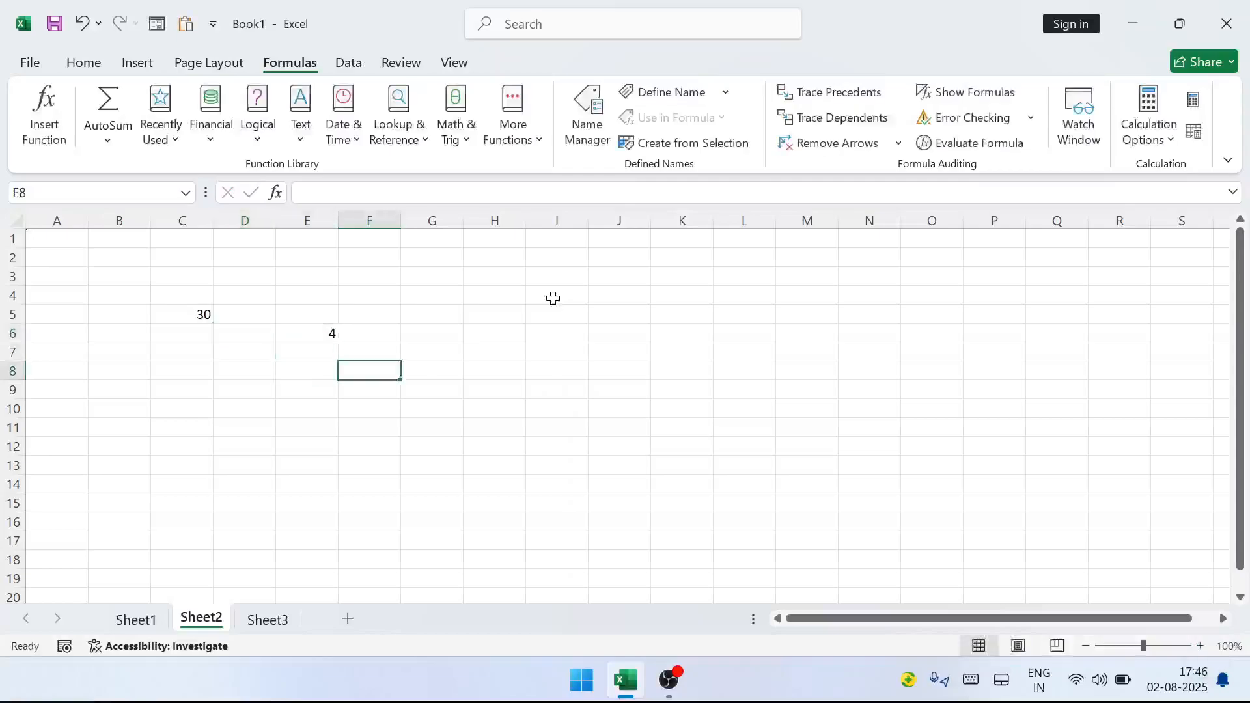
key("Left")
key("Left")
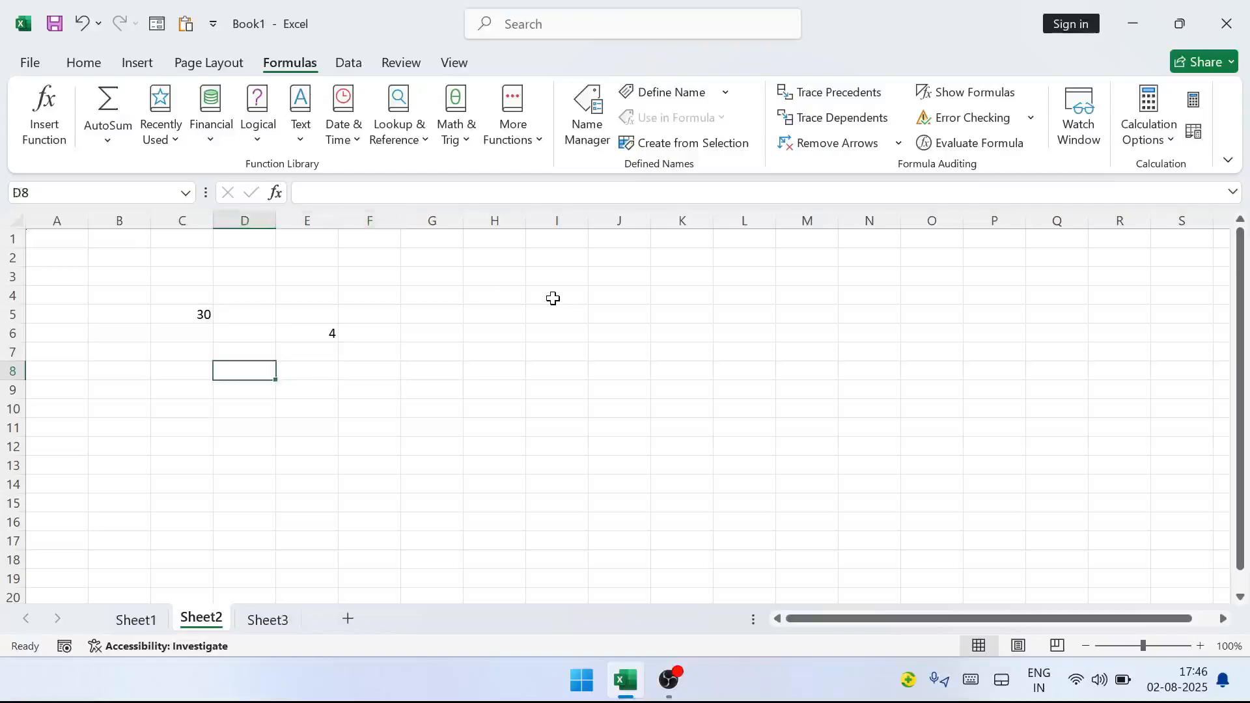
key("Down")
type("=")
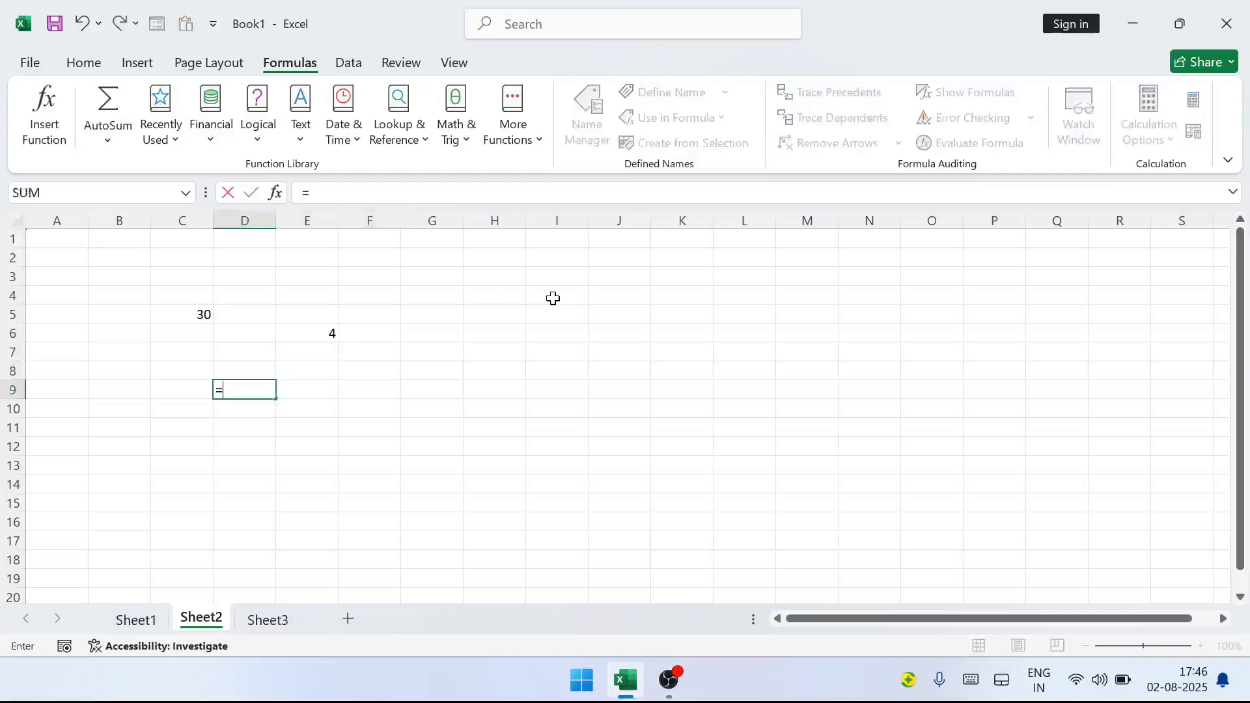
key("Up")
key("Up")
key("Up")
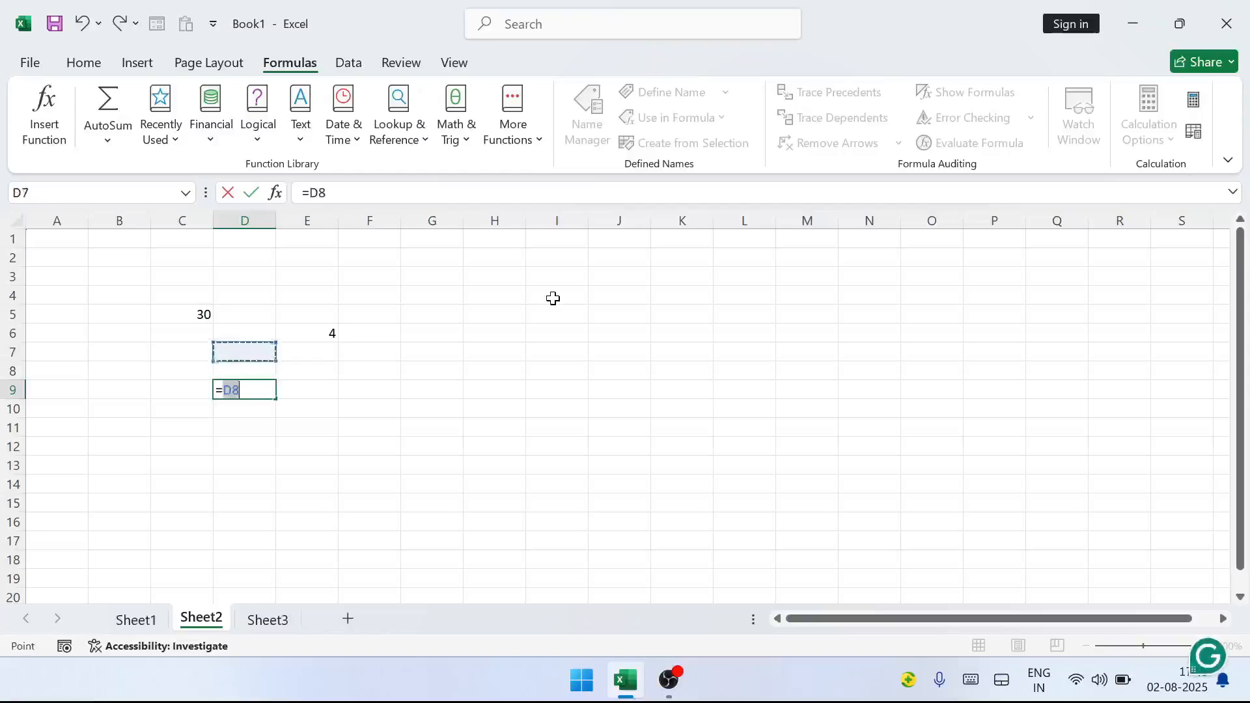
key("Up")
key("Left")
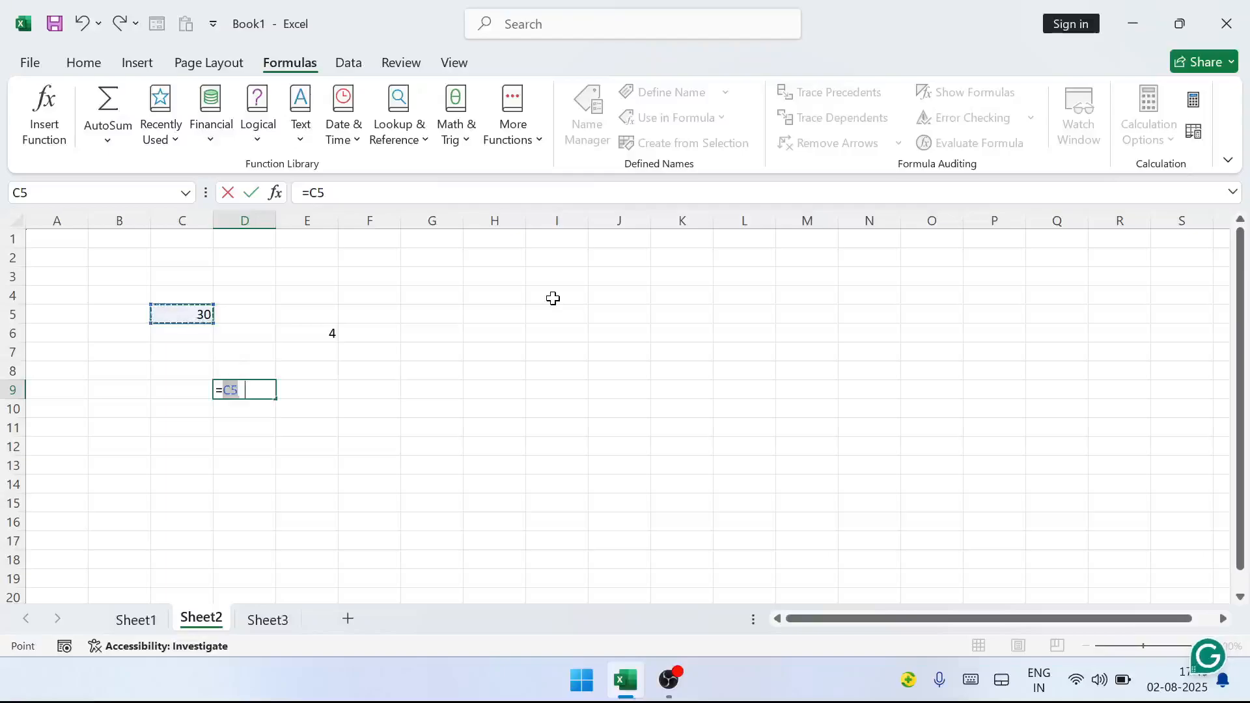
type("*4")
key("Return")
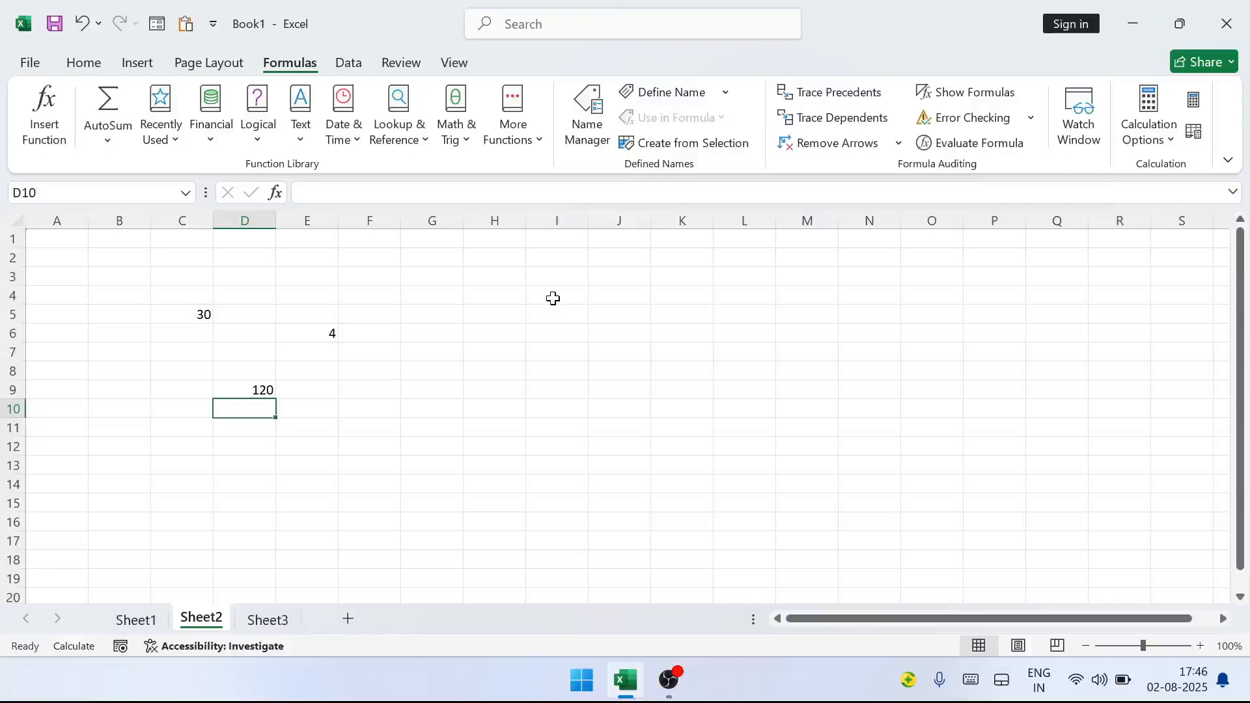
Check the active calculation option and change the value of cell C5 to 20
left_click(1148, 134)
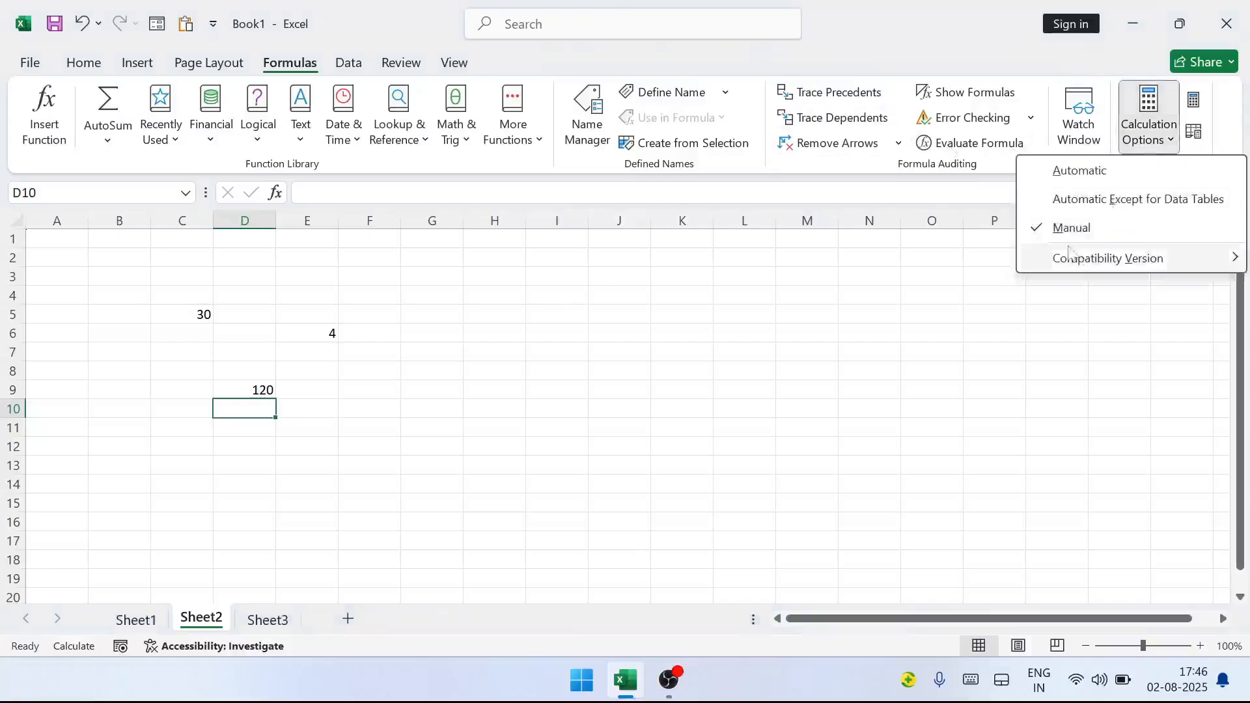
left_click(835, 456)
left_click(170, 313)
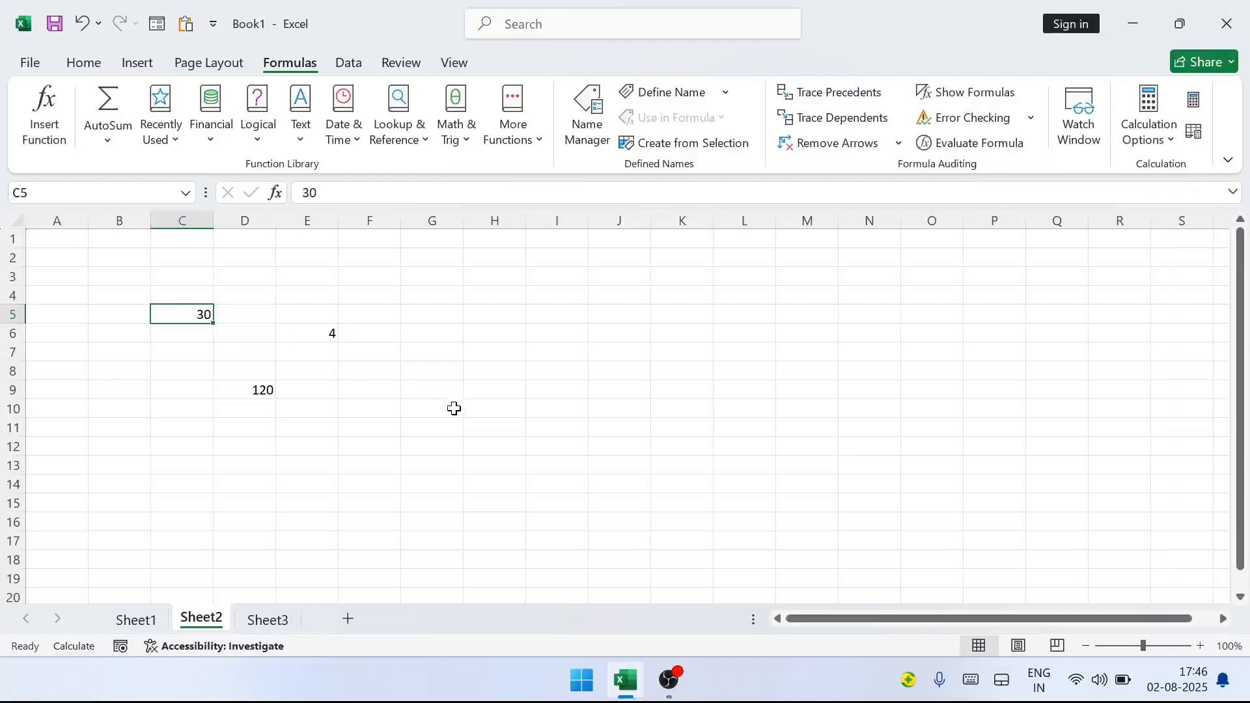
type("20")
key("Return")
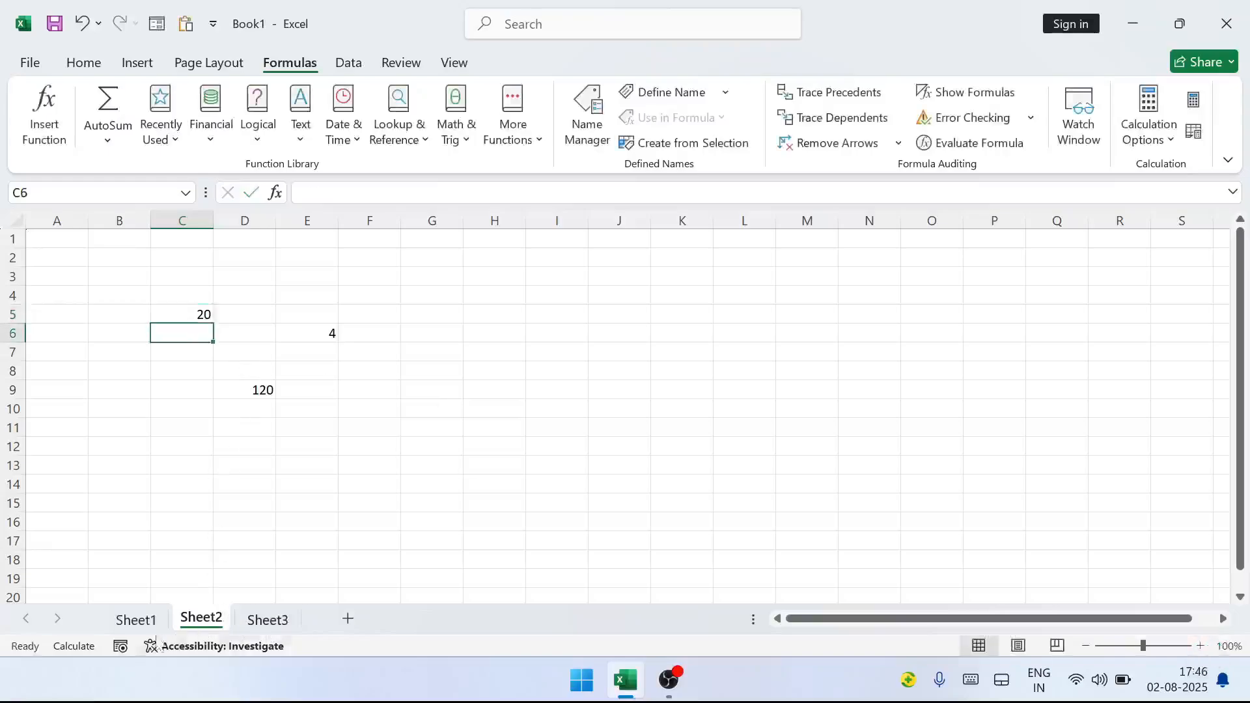
View Sheet1, return to Sheet2 and recalculate only that sheet with Calculate Sheet
left_click(136, 619)
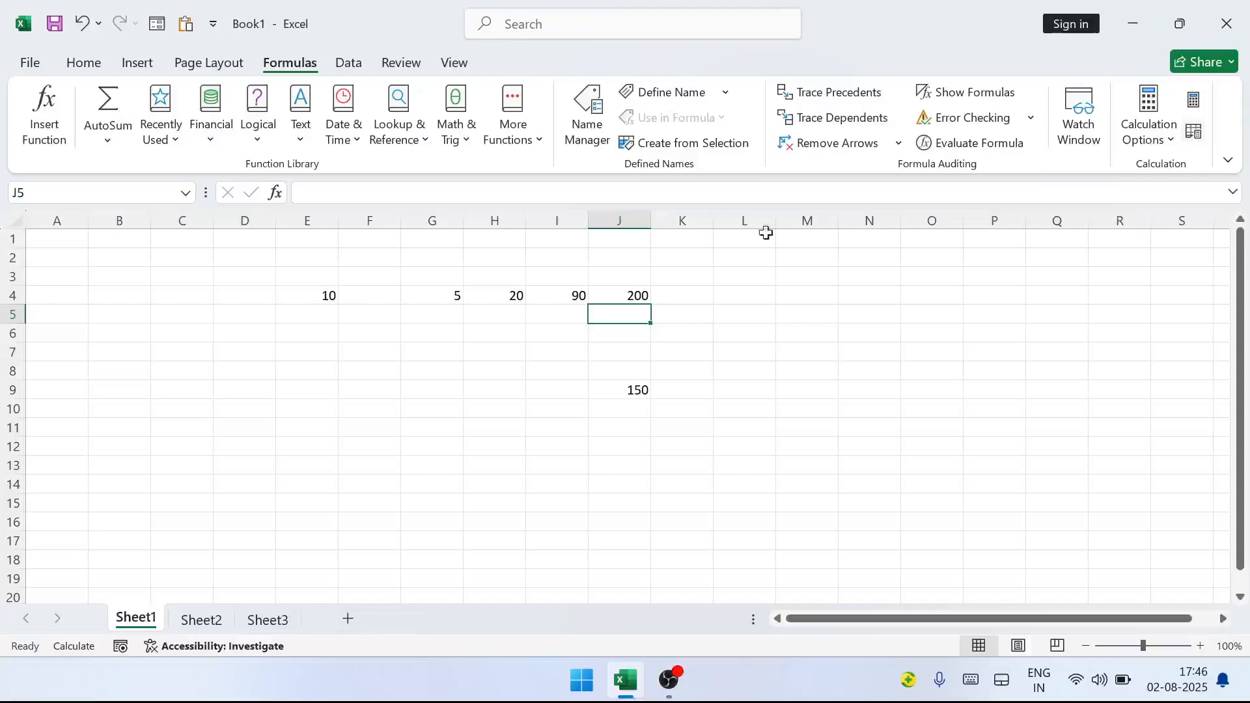
left_click(208, 619)
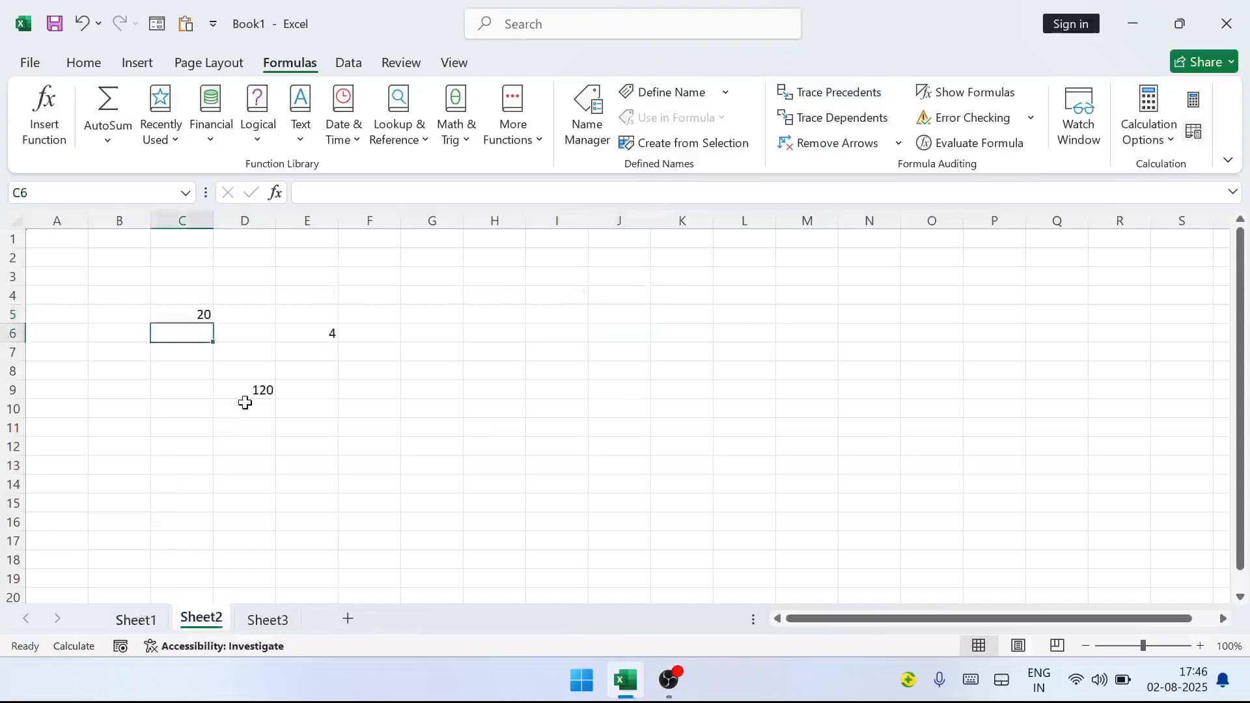
left_click(247, 425)
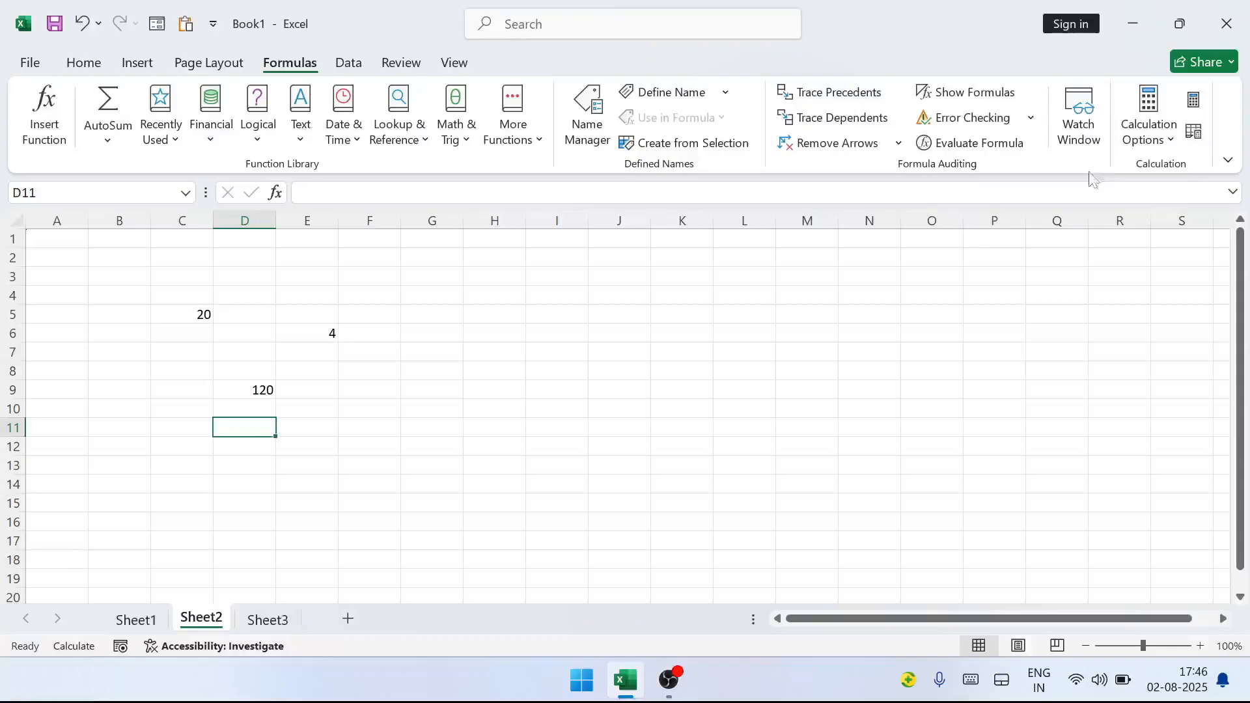
left_click(1198, 136)
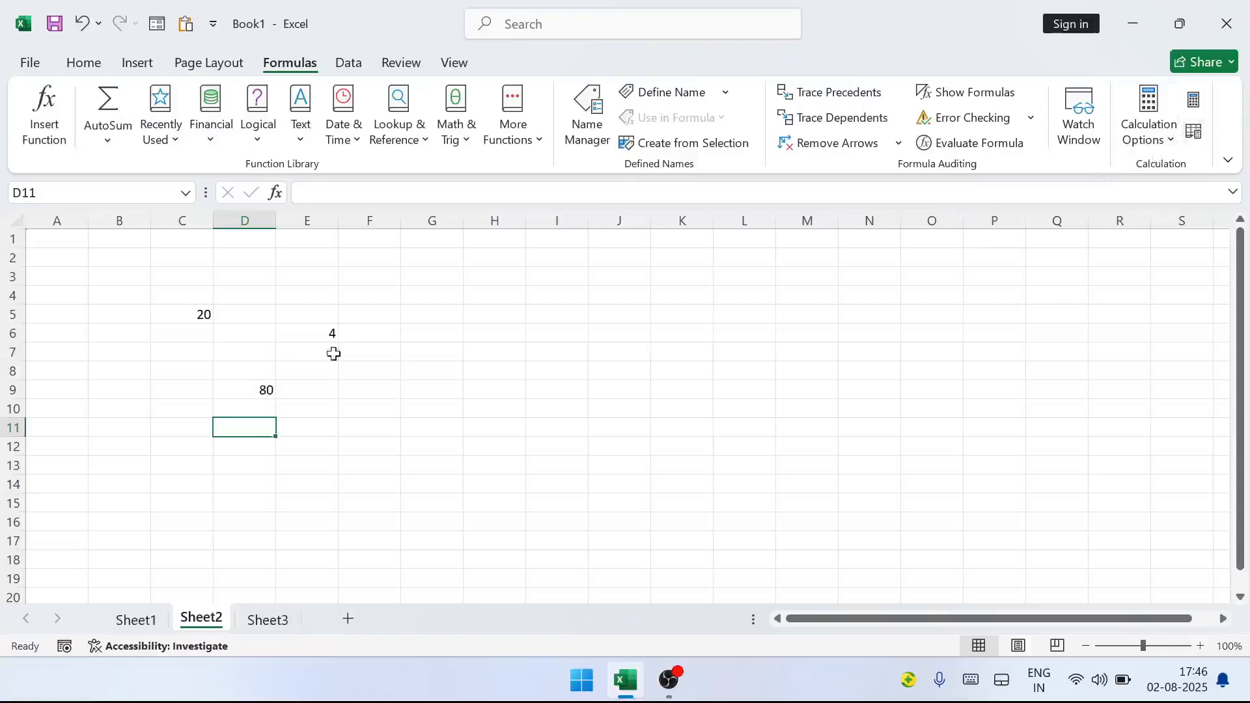
Check the formula in cell D9 and switch the calculation option back to Automatic
left_click(260, 392)
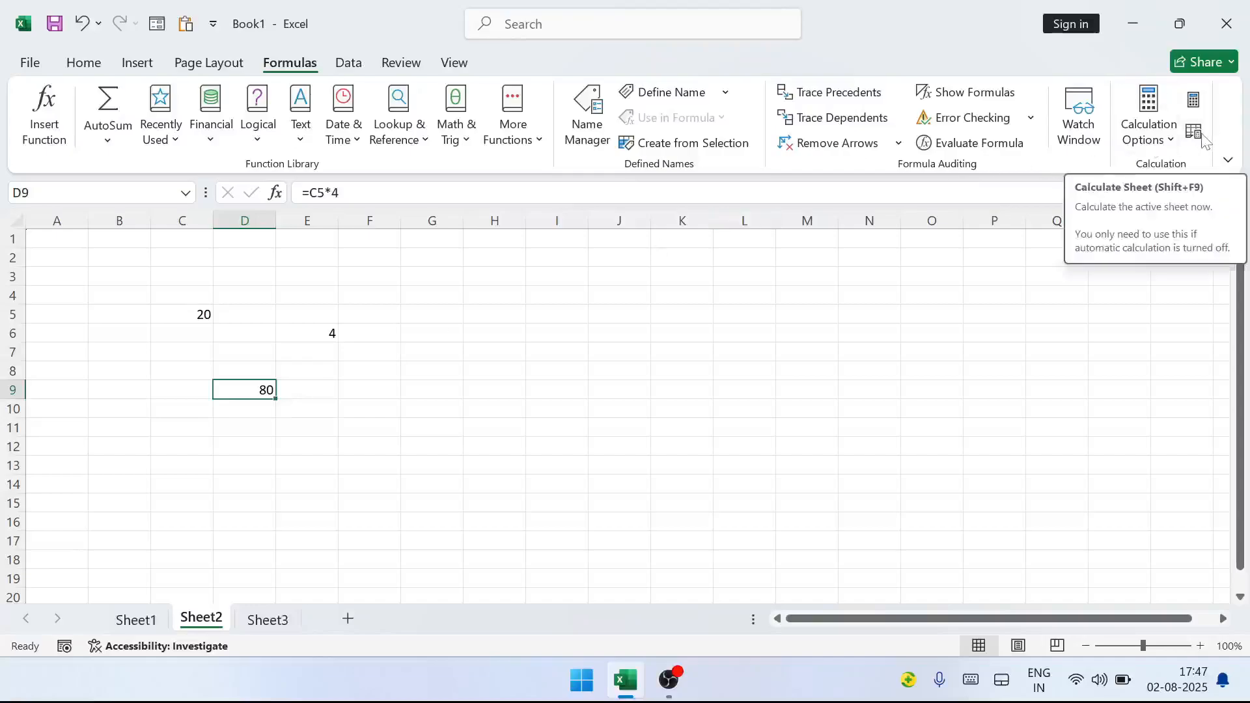
left_click(1151, 144)
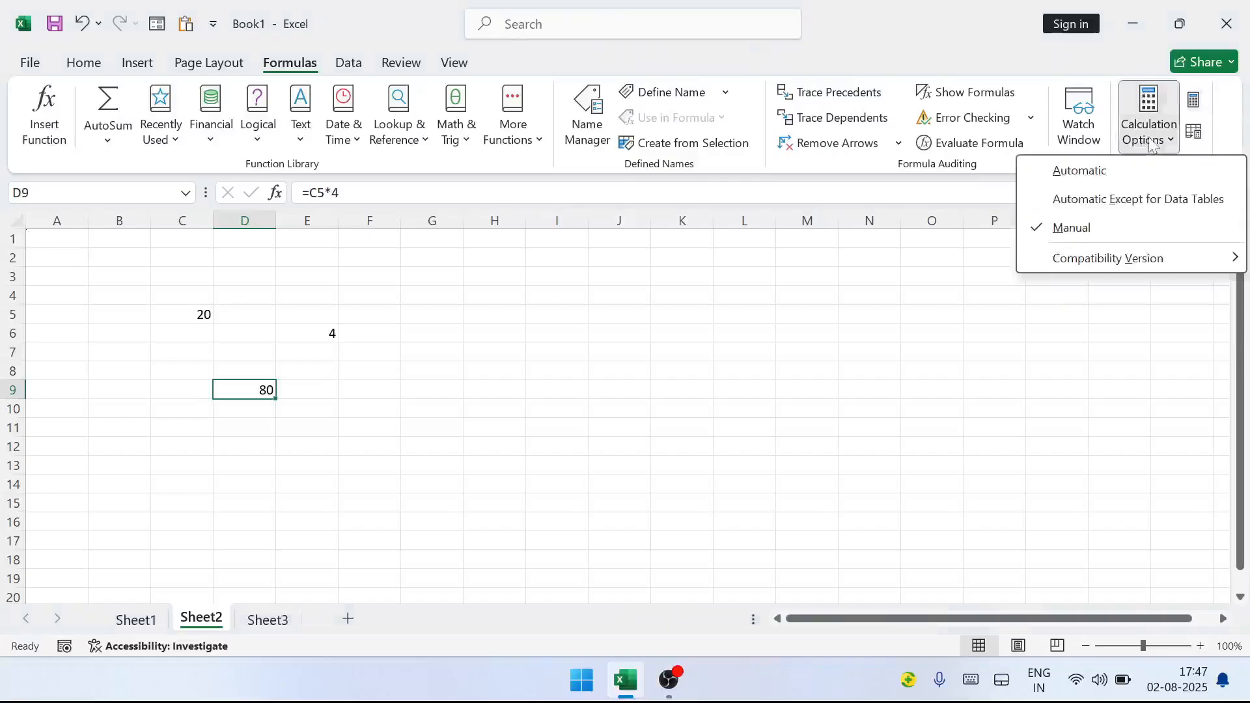
left_click(1065, 172)
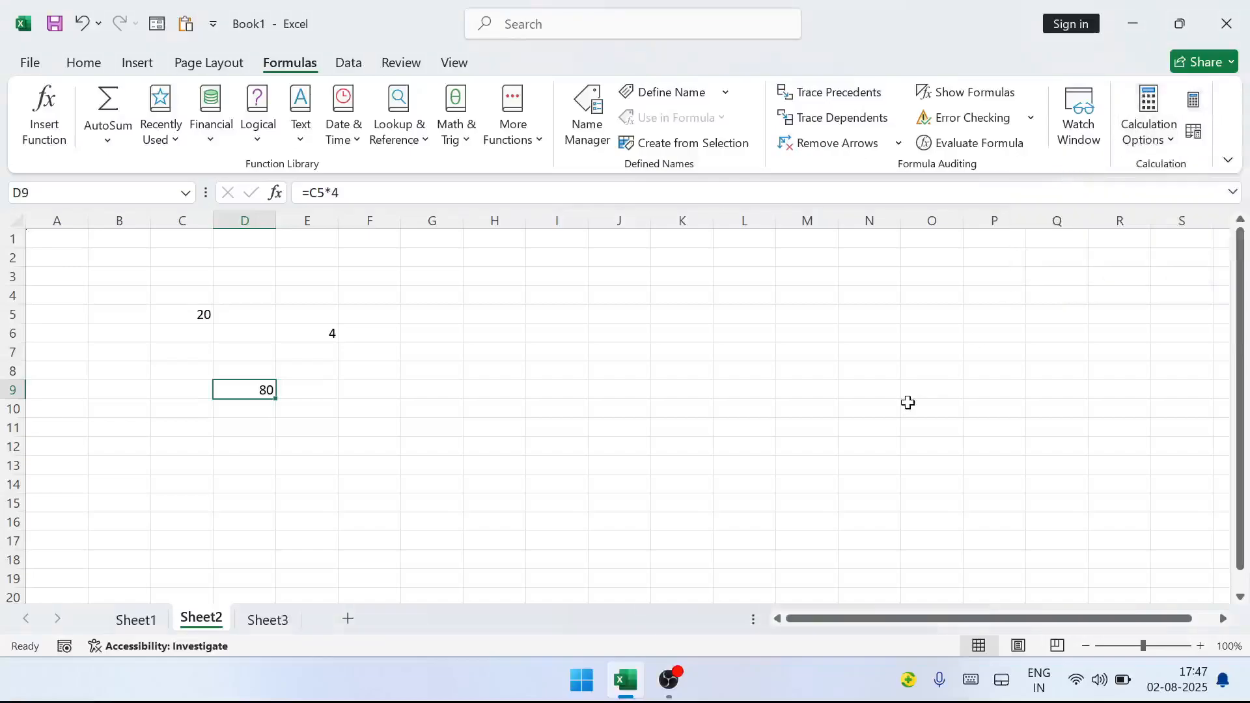